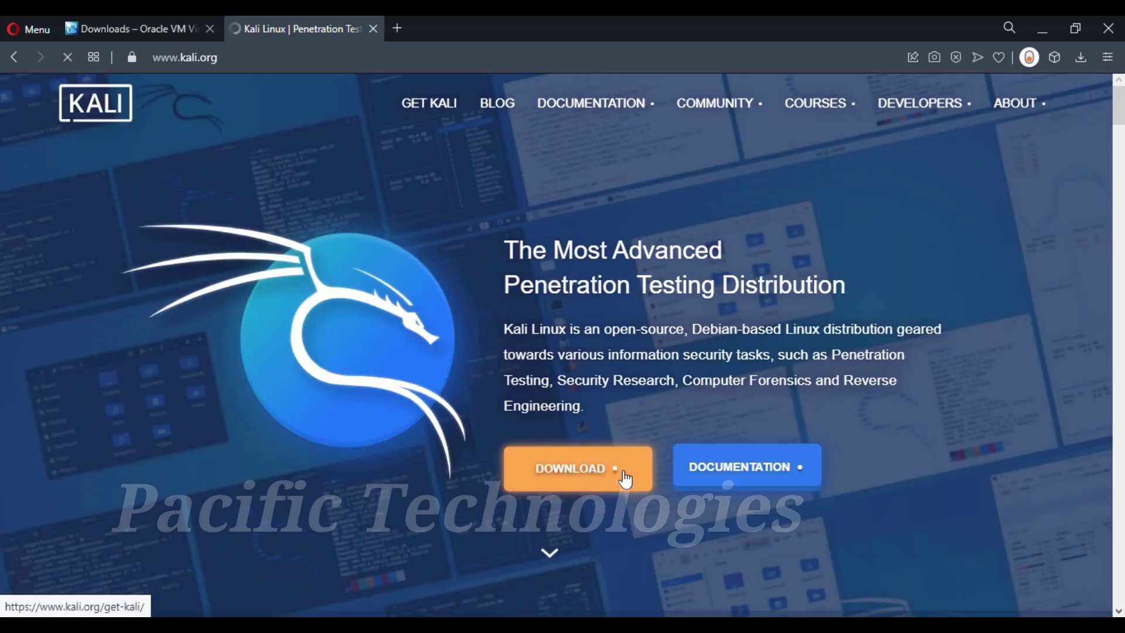
# Step: Open the Get Kali downloads page and scroll to the 64-bit Kali 2021.2 Live Boot download
pyautogui.click(625, 479)
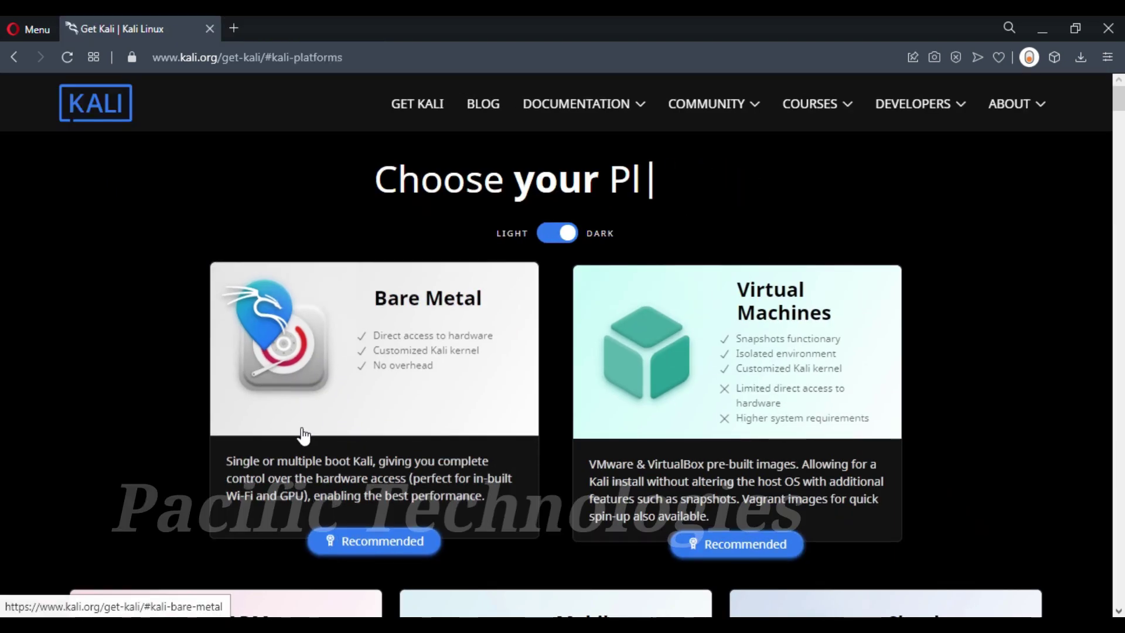
pyautogui.scroll(-4, 402, 357)
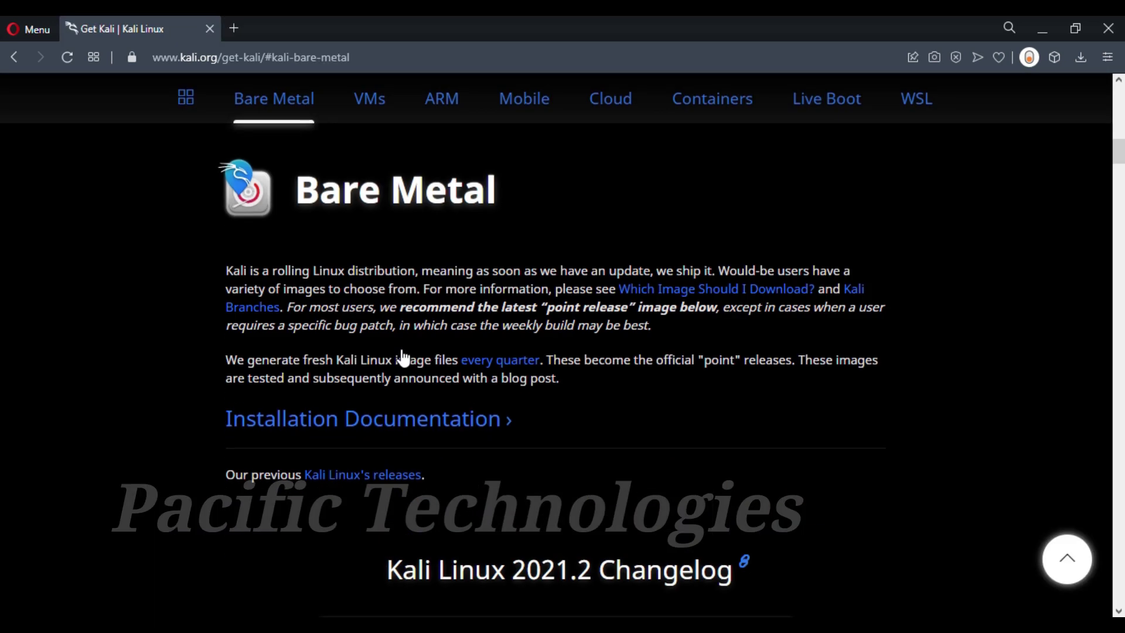
pyautogui.scroll(-6, 410, 351)
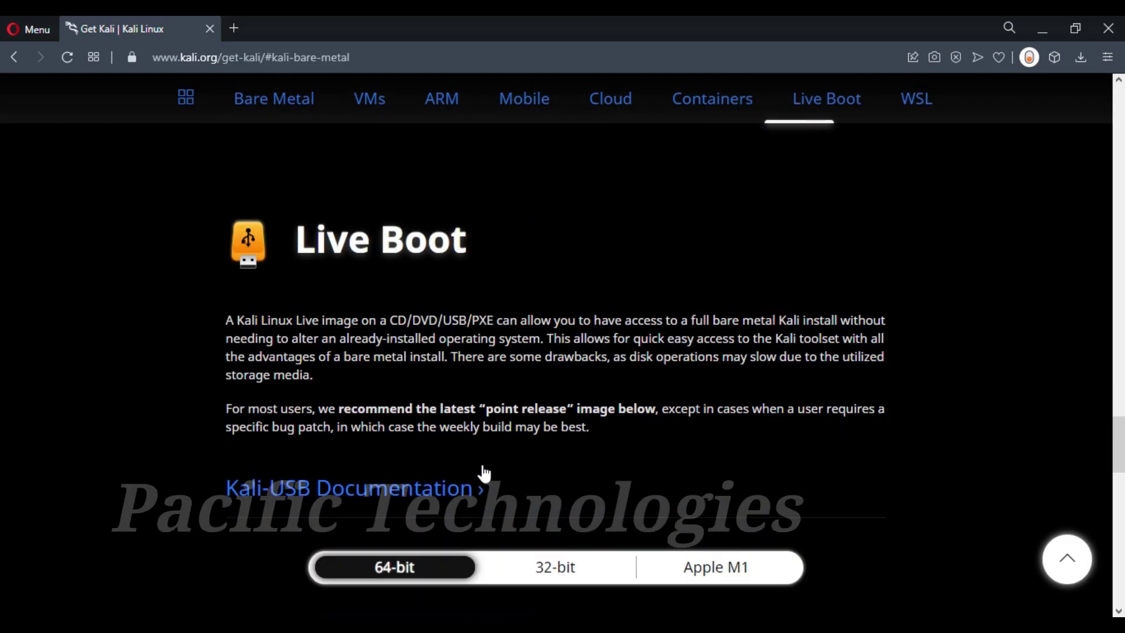
pyautogui.scroll(-3, 496, 472)
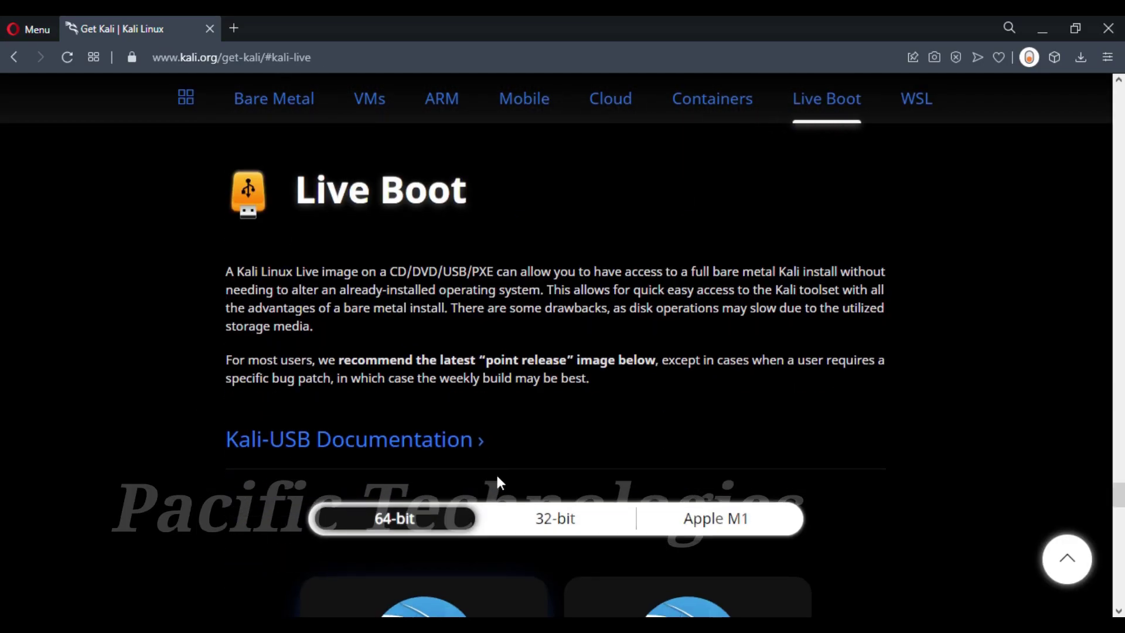
pyautogui.scroll(-3, 582, 477)
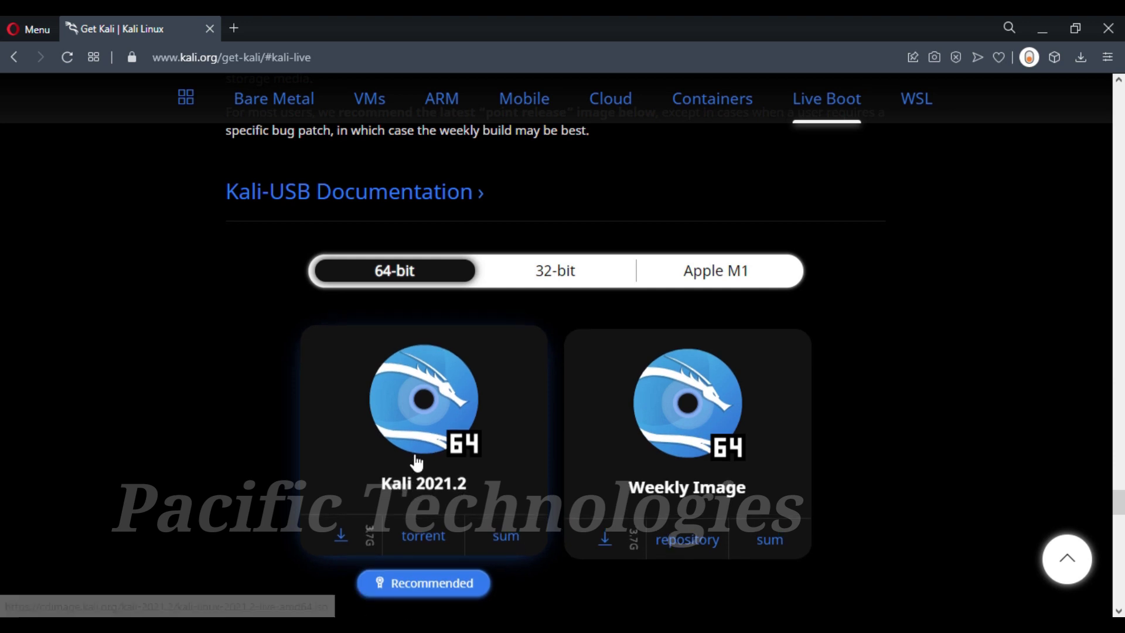
pyautogui.scroll(-2, 469, 478)
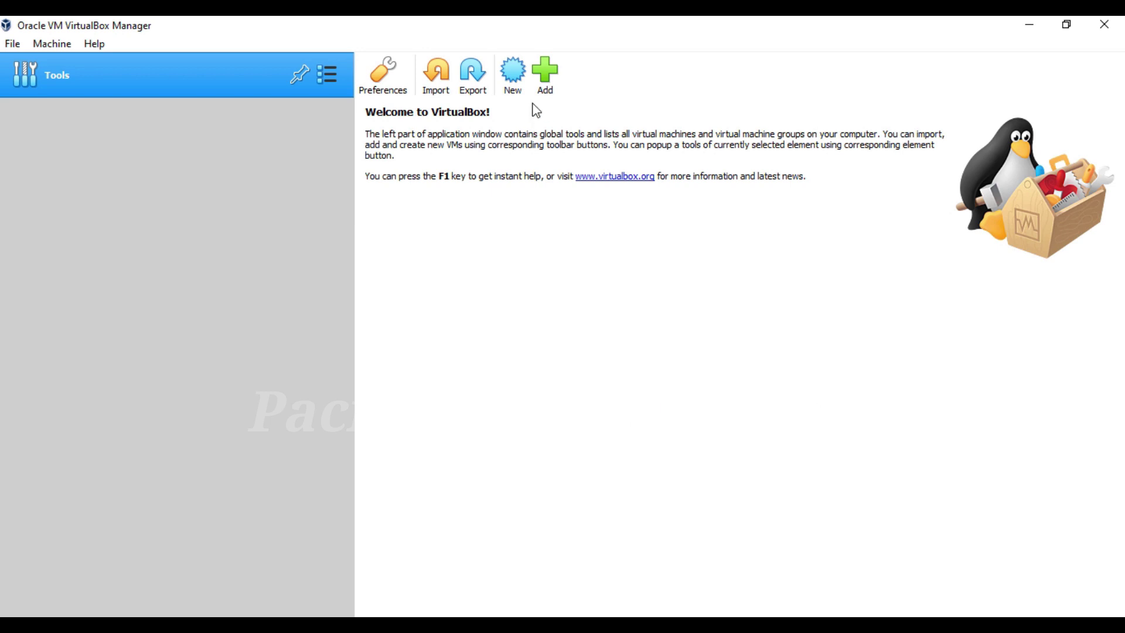
# Step: Start a new machine named 'Kali Linux 2021.2' with version Ubuntu (64-bit)
pyautogui.click(513, 72)
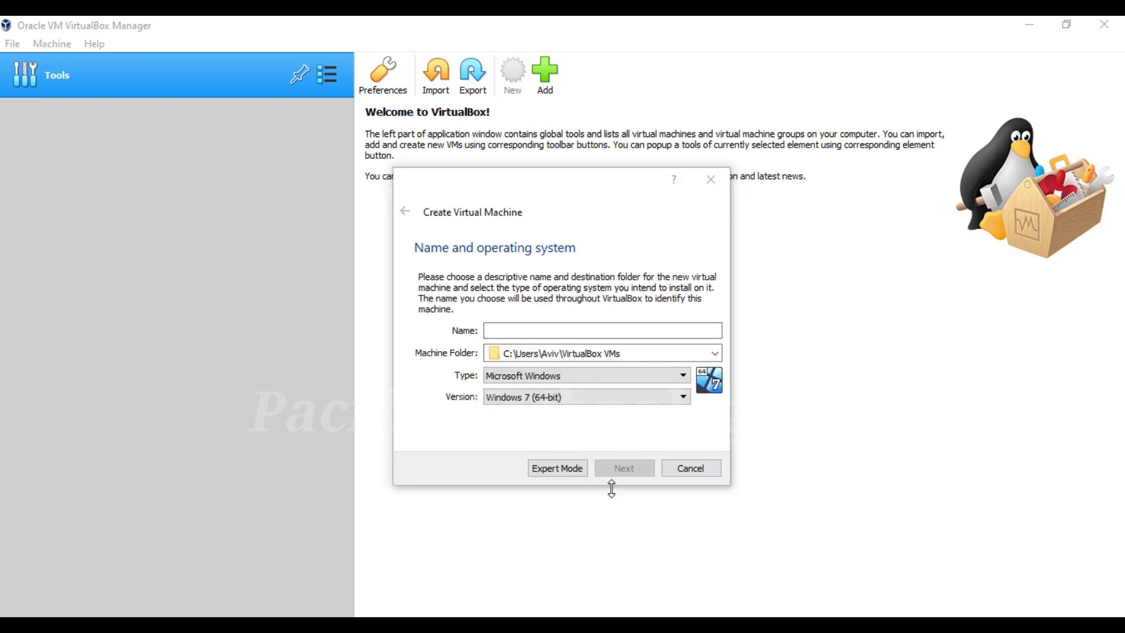
pyautogui.write('K')
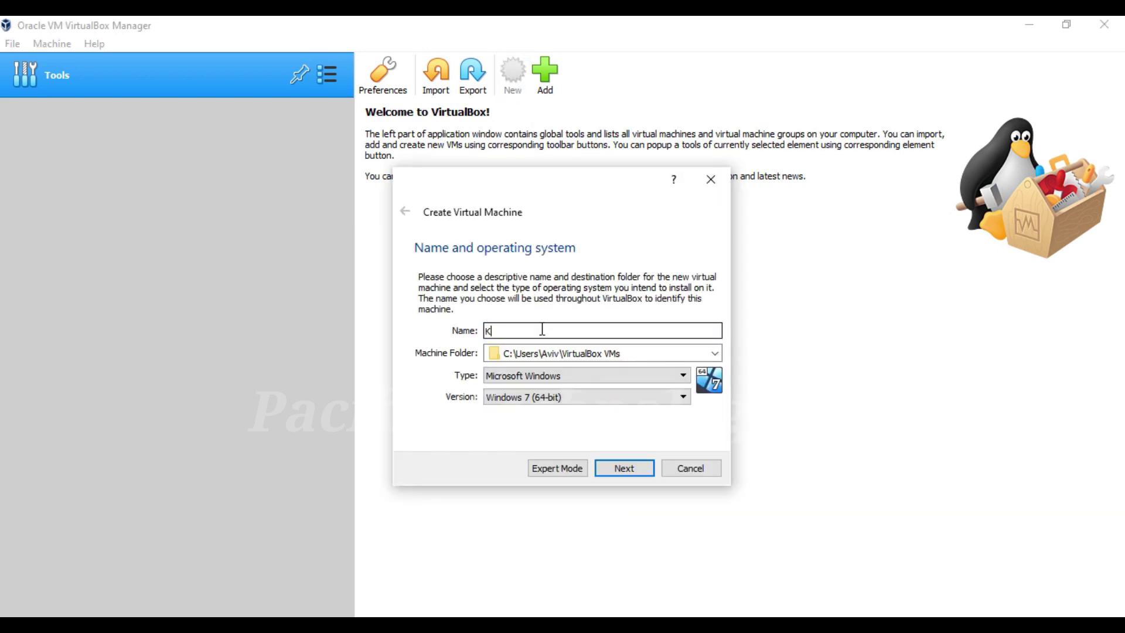
pyautogui.write('ali Linu')
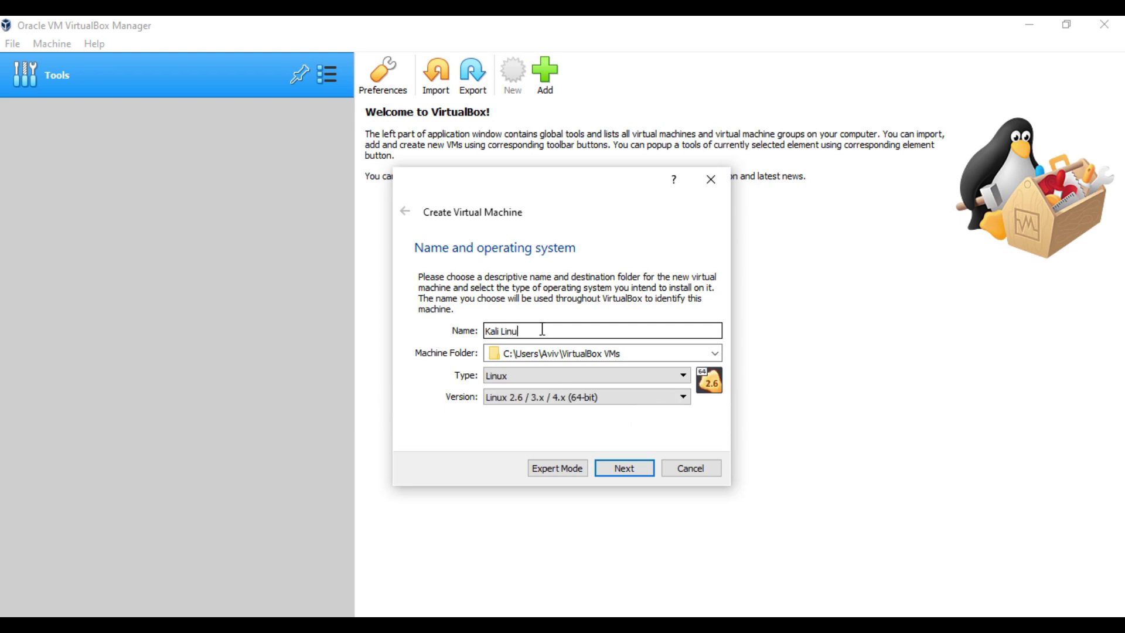
pyautogui.write('x 2021.2')
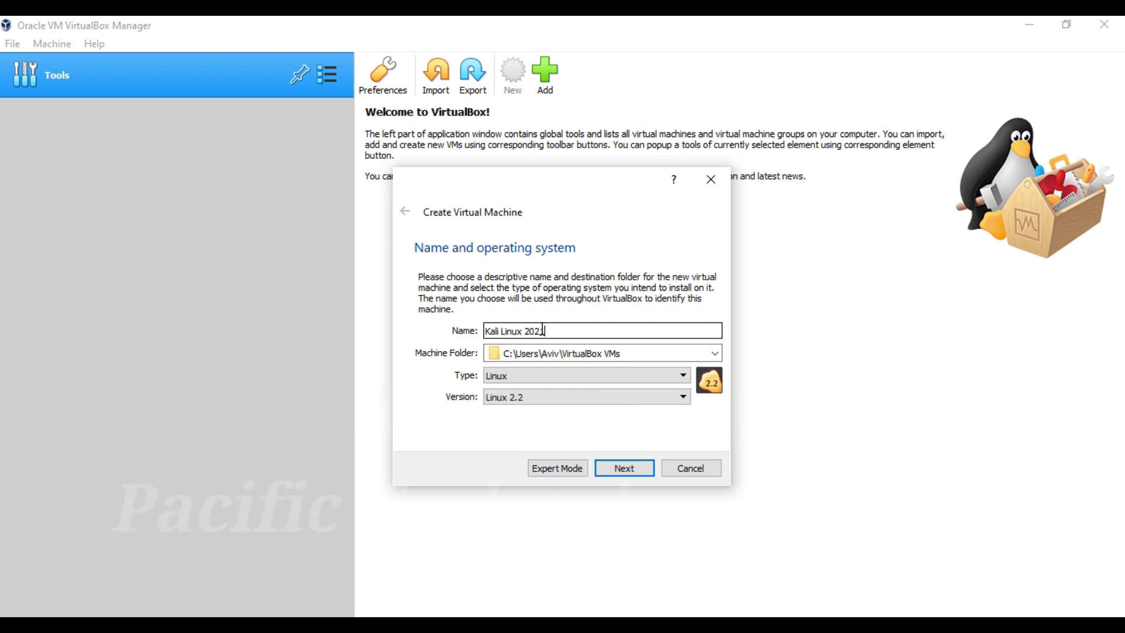
pyautogui.click(532, 400)
pyautogui.scroll(-2, 537, 486)
pyautogui.scroll(-4, 537, 486)
pyautogui.click(542, 485)
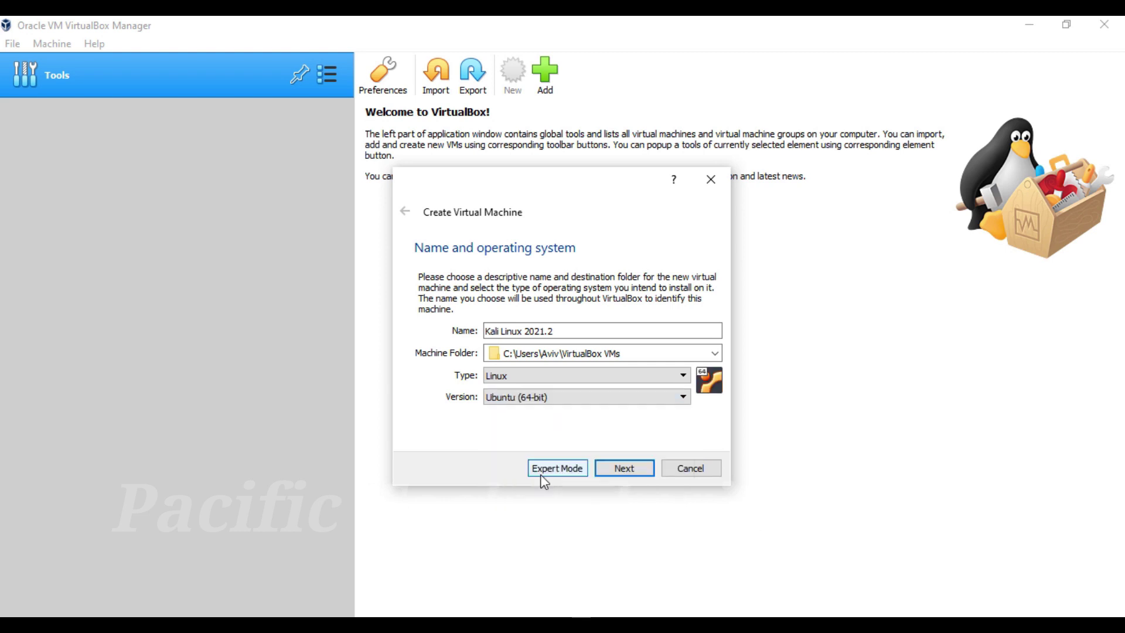
pyautogui.click(545, 397)
pyautogui.click(553, 508)
pyautogui.click(527, 399)
pyautogui.click(532, 464)
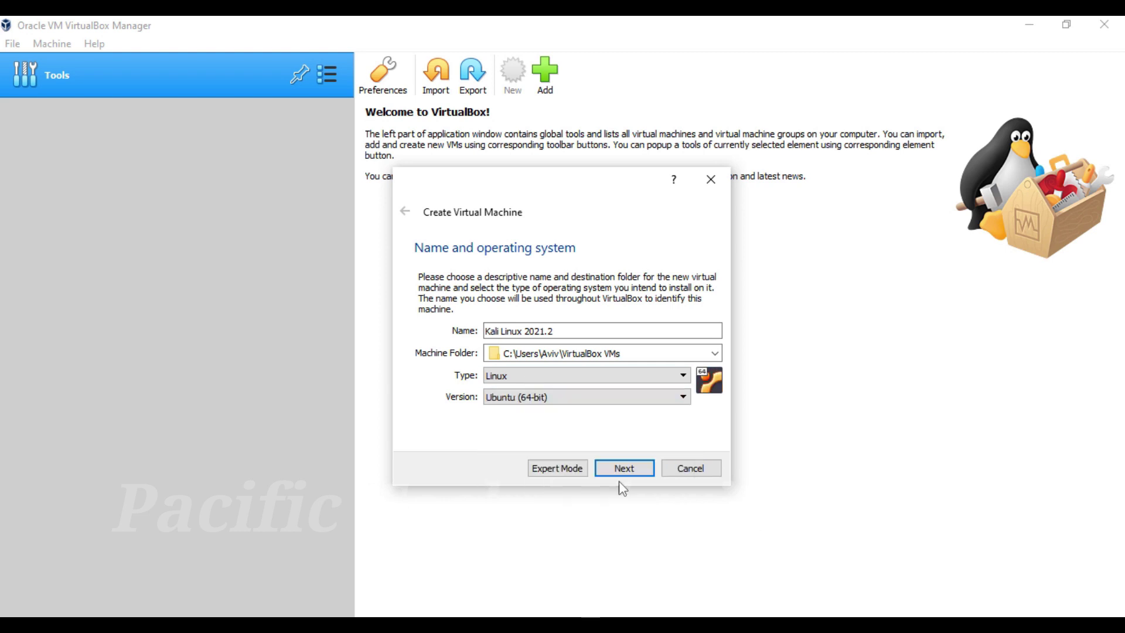
# Step: Give the machine 11412 MB of memory
pyautogui.click(621, 472)
pyautogui.moveTo(453, 341); pyautogui.dragTo(537, 343)
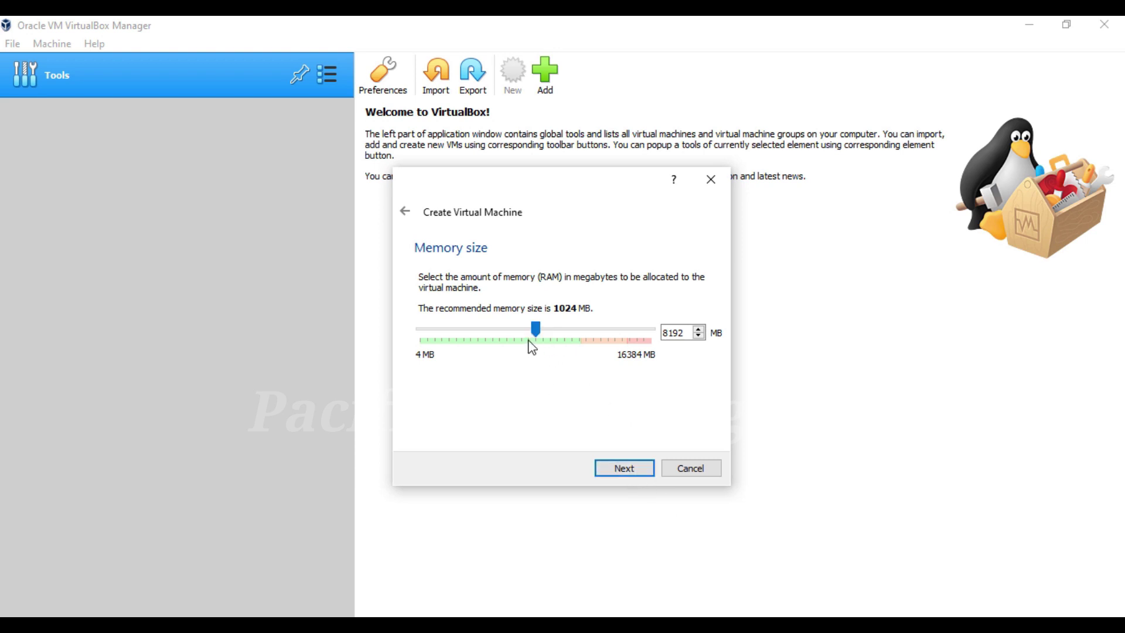
pyautogui.moveTo(536, 331); pyautogui.dragTo(584, 332)
# Step: Add a new dynamically allocated 100.70 GB VDI hard disk and finish the machine
pyautogui.click(643, 472)
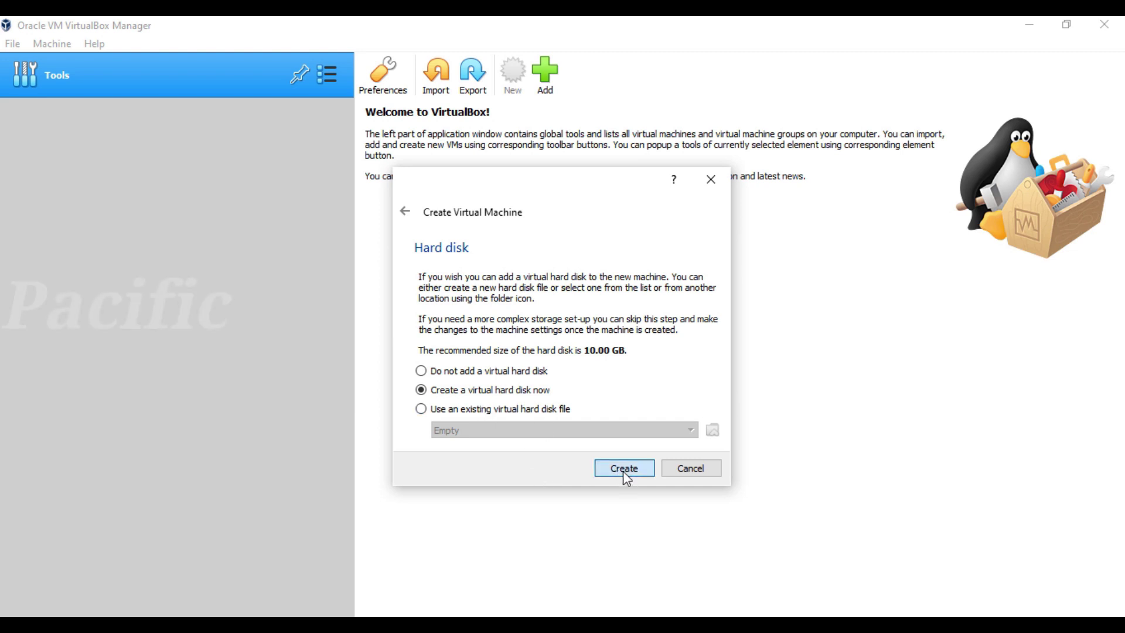
pyautogui.click(623, 471)
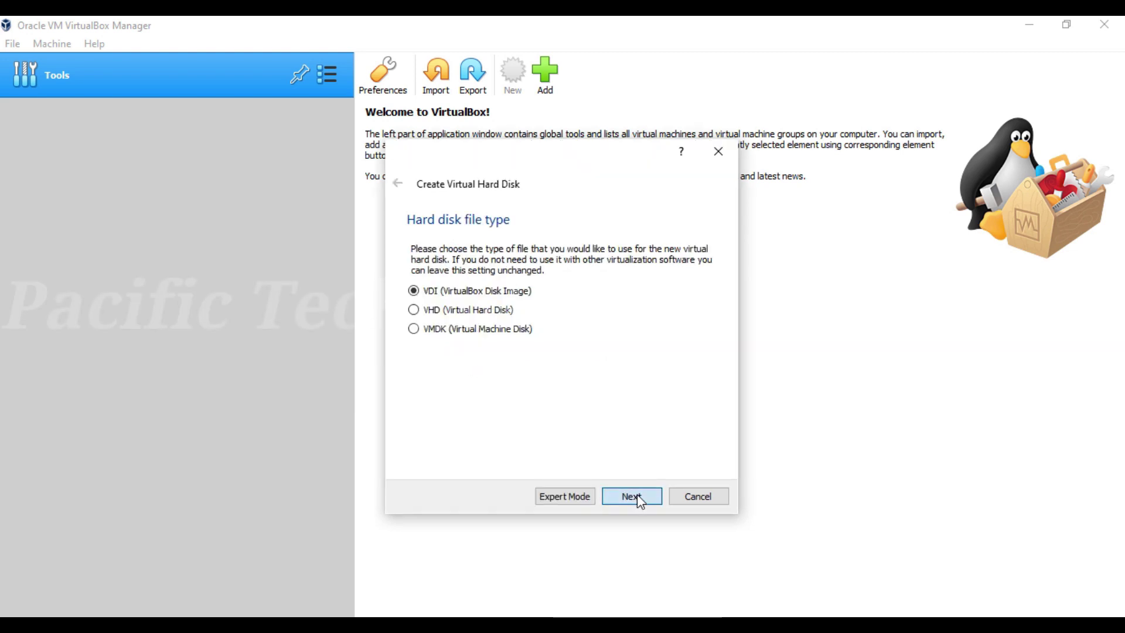
pyautogui.click(637, 498)
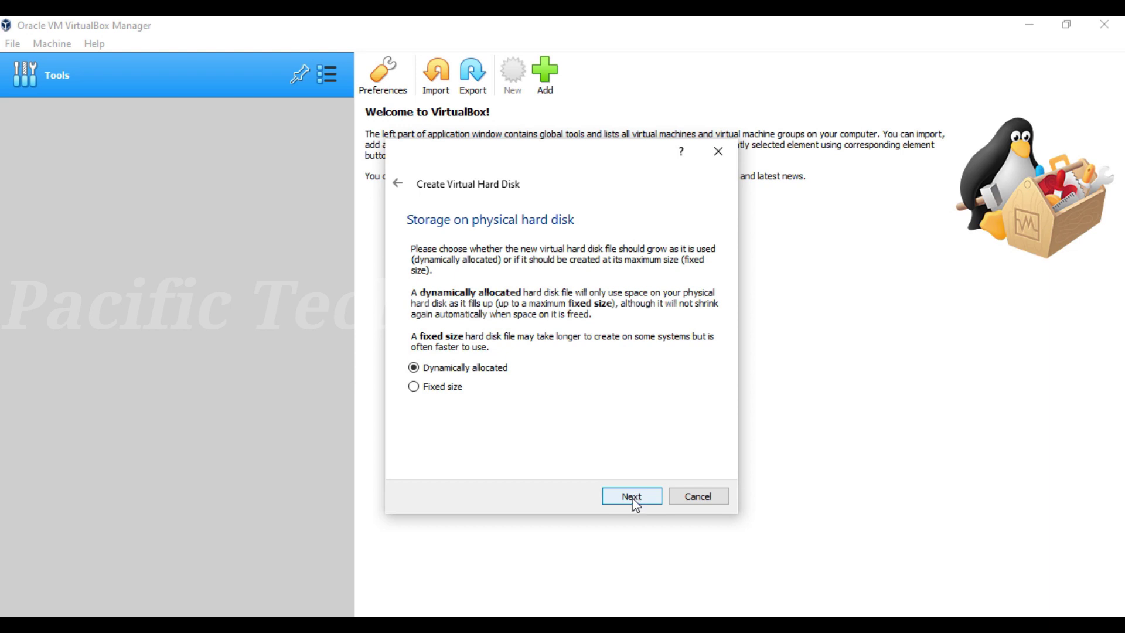
pyautogui.click(632, 499)
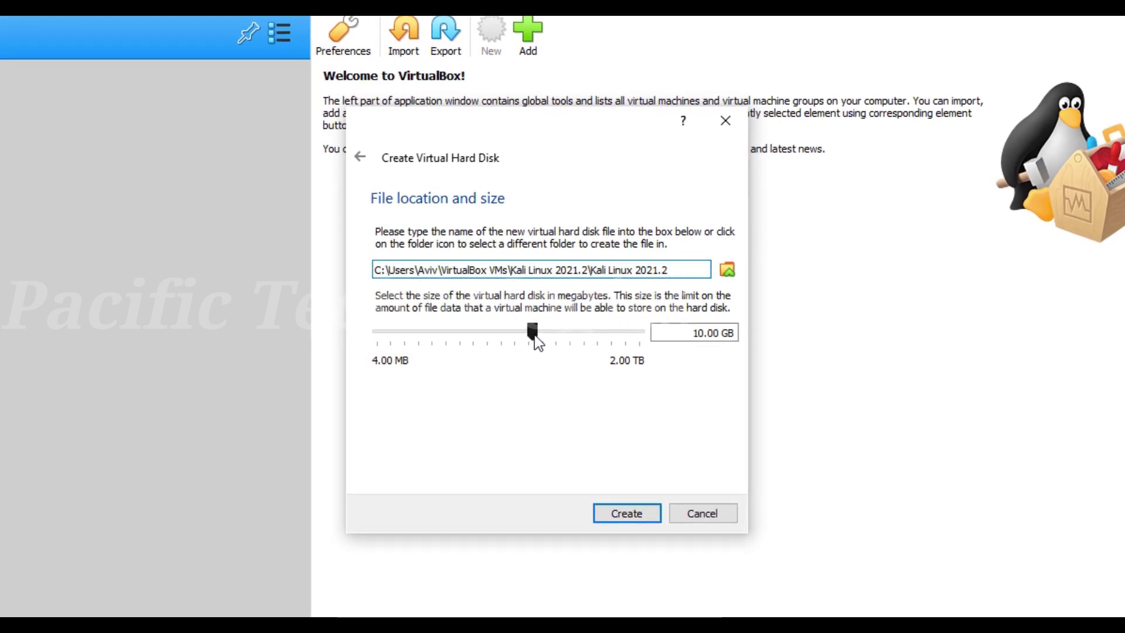
pyautogui.moveTo(534, 335); pyautogui.dragTo(575, 352)
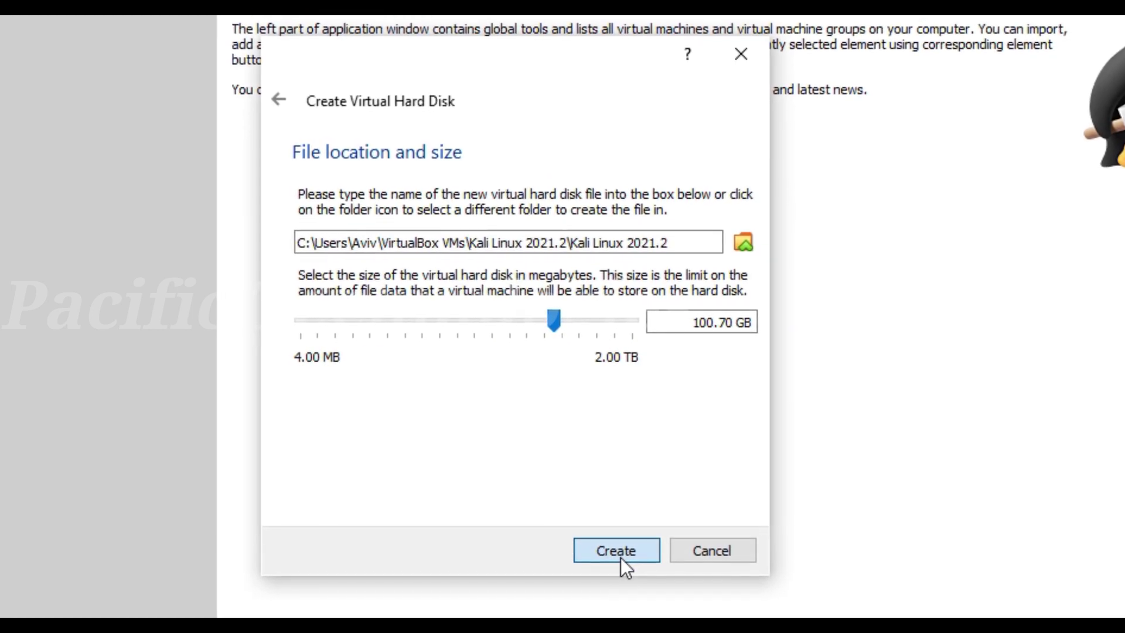
pyautogui.click(620, 557)
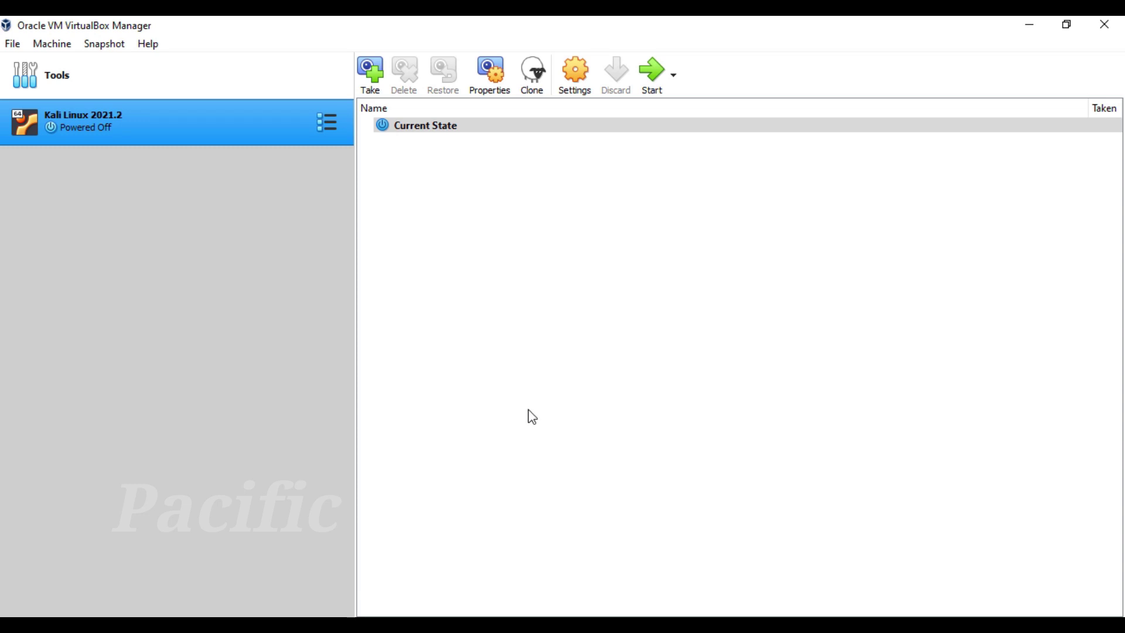
# Step: In the machine's settings, make shared clipboard and drag-and-drop Bidirectional
pyautogui.click(570, 78)
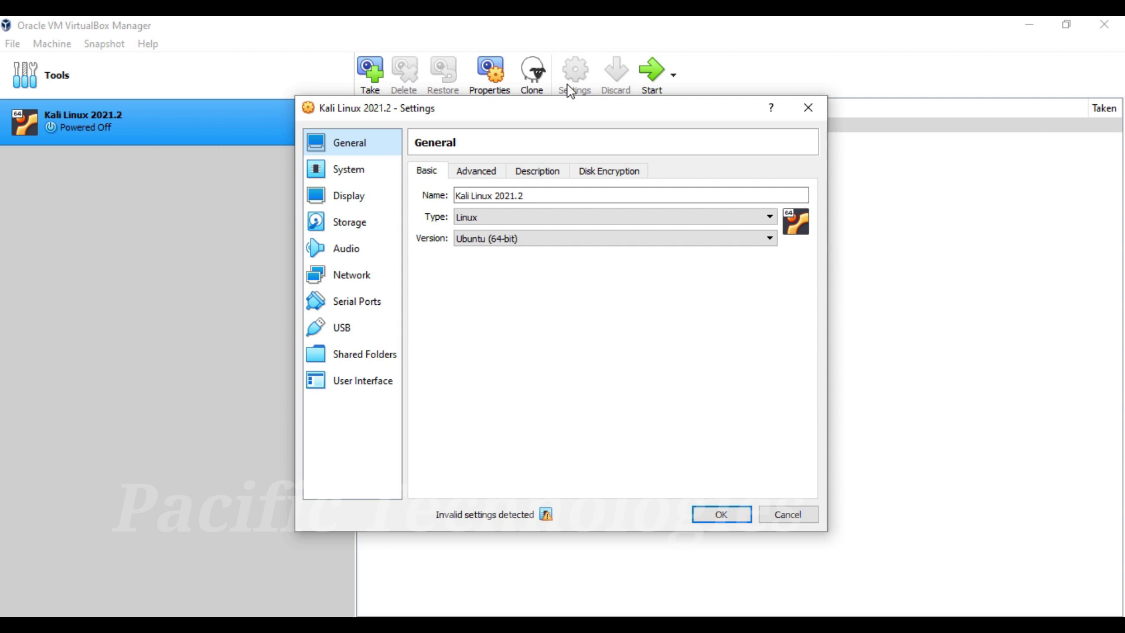
pyautogui.click(484, 176)
pyautogui.click(522, 218)
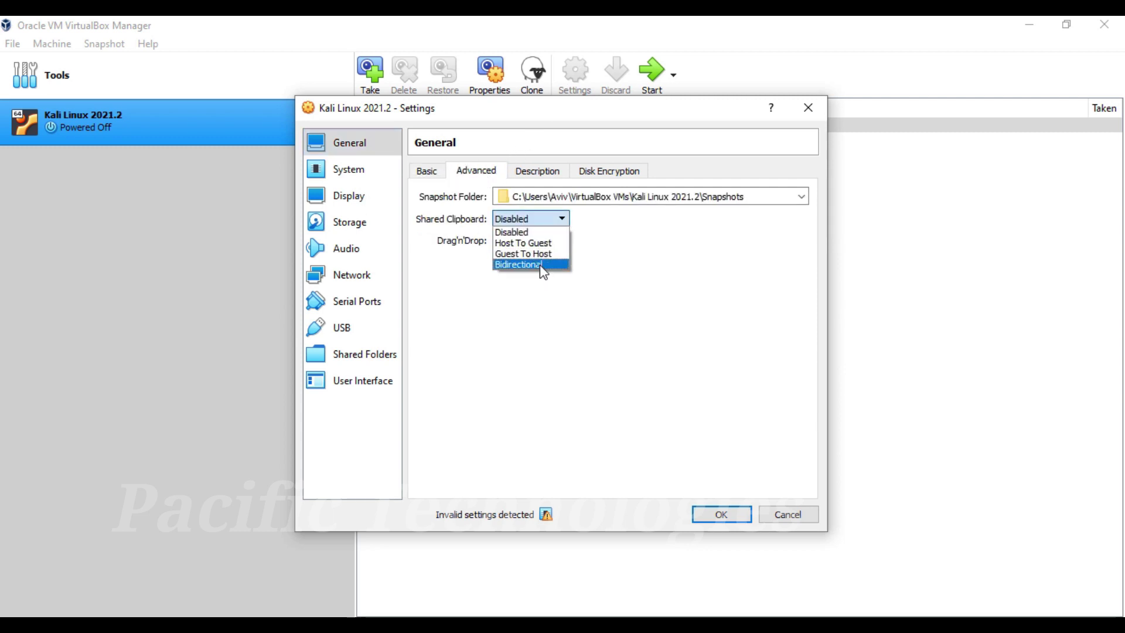
pyautogui.click(541, 265)
pyautogui.click(532, 240)
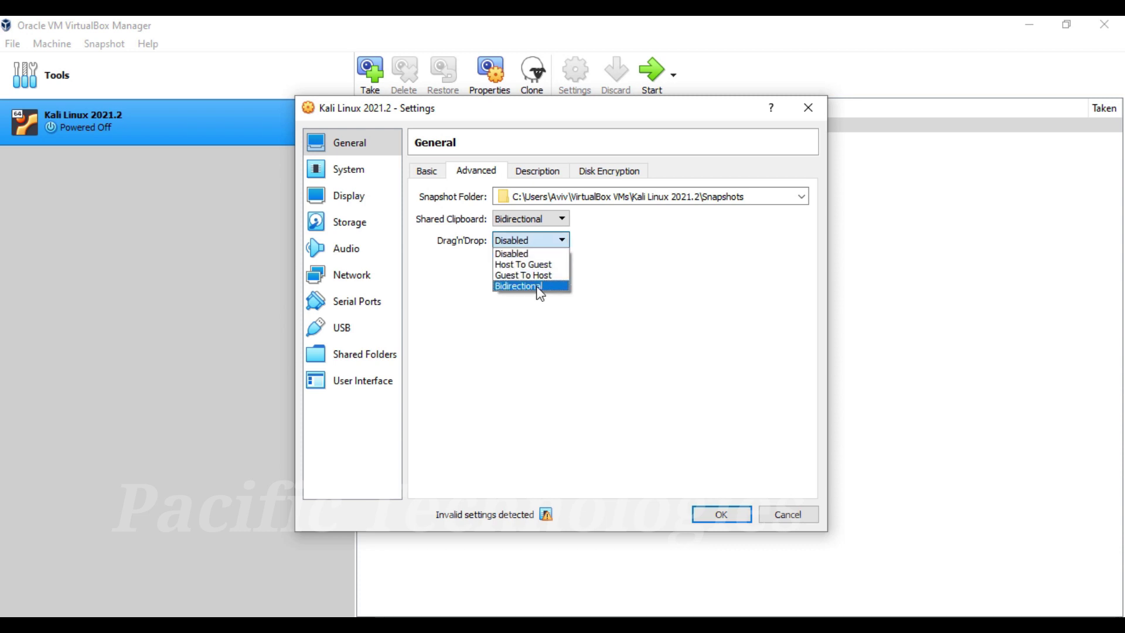
pyautogui.click(539, 286)
pyautogui.click(561, 174)
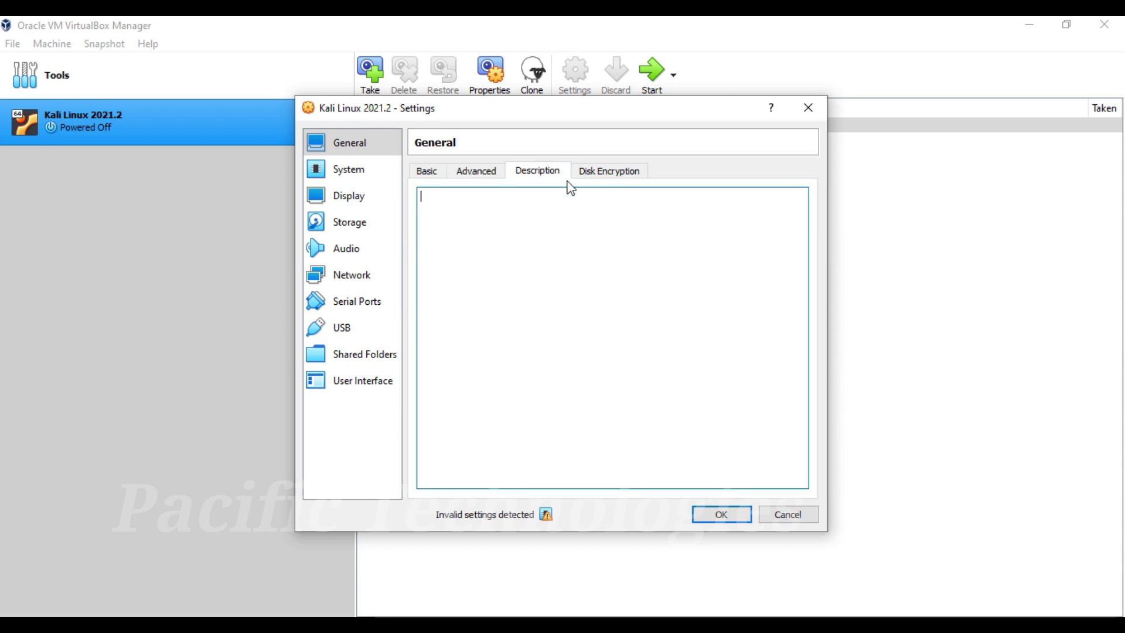
pyautogui.click(608, 176)
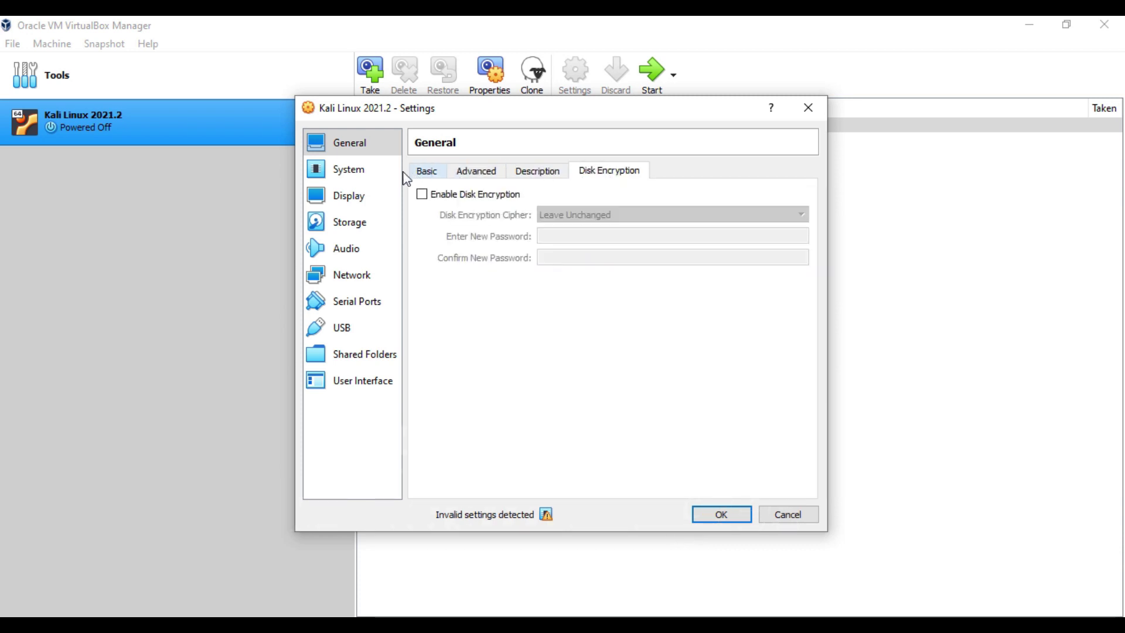
# Step: Give the machine about 4 CPUs in the System processor settings
pyautogui.click(359, 176)
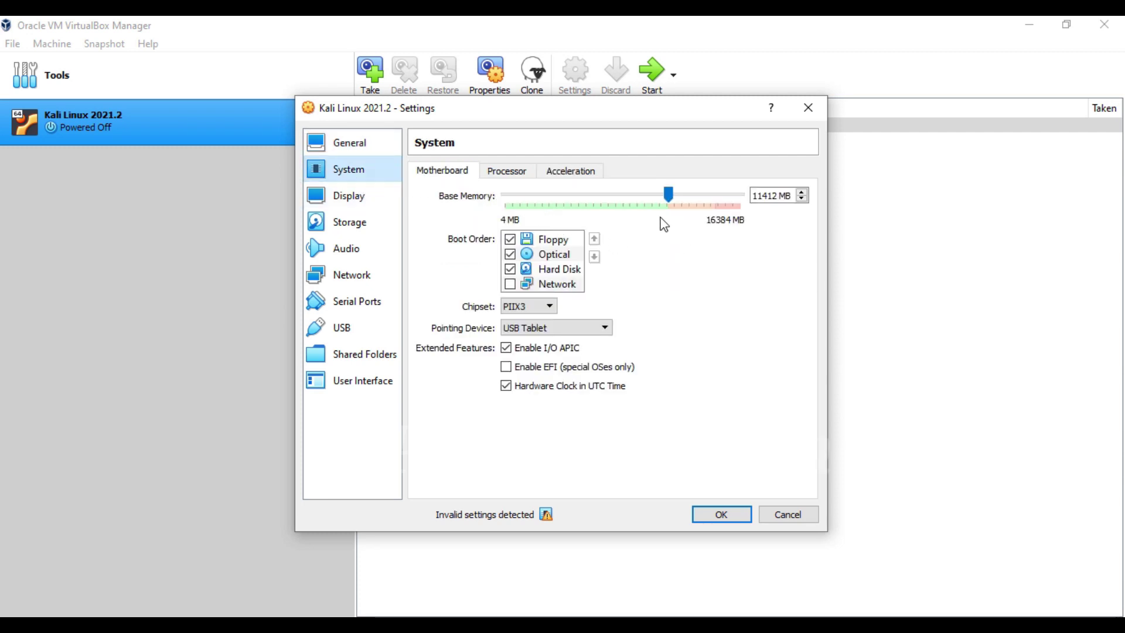
pyautogui.click(515, 171)
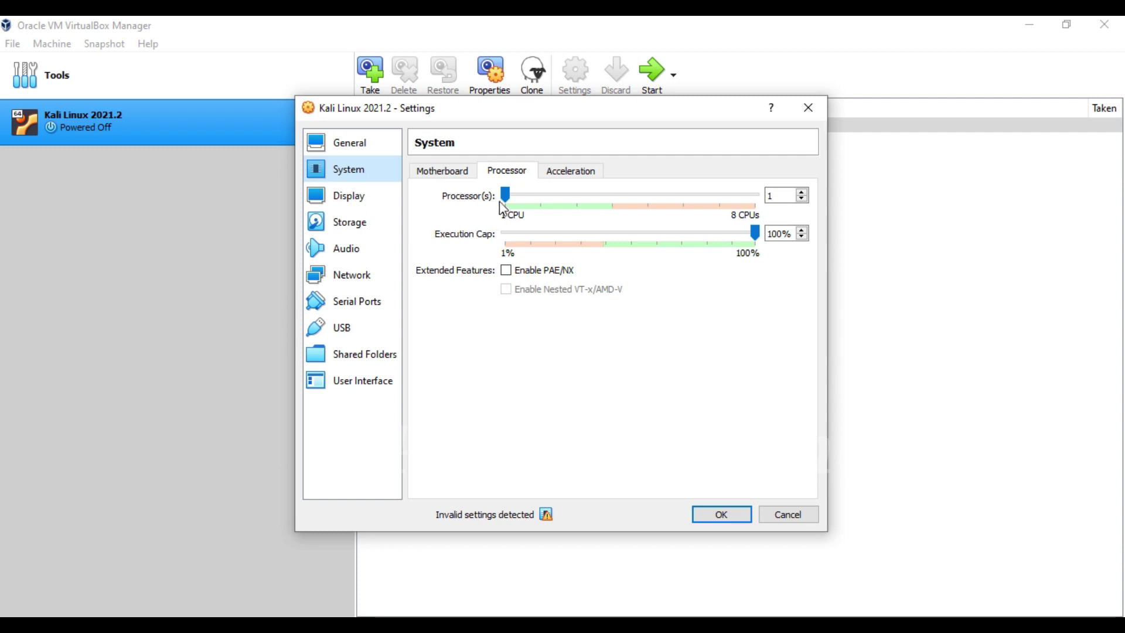
pyautogui.moveTo(499, 202); pyautogui.dragTo(610, 215)
pyautogui.click(568, 171)
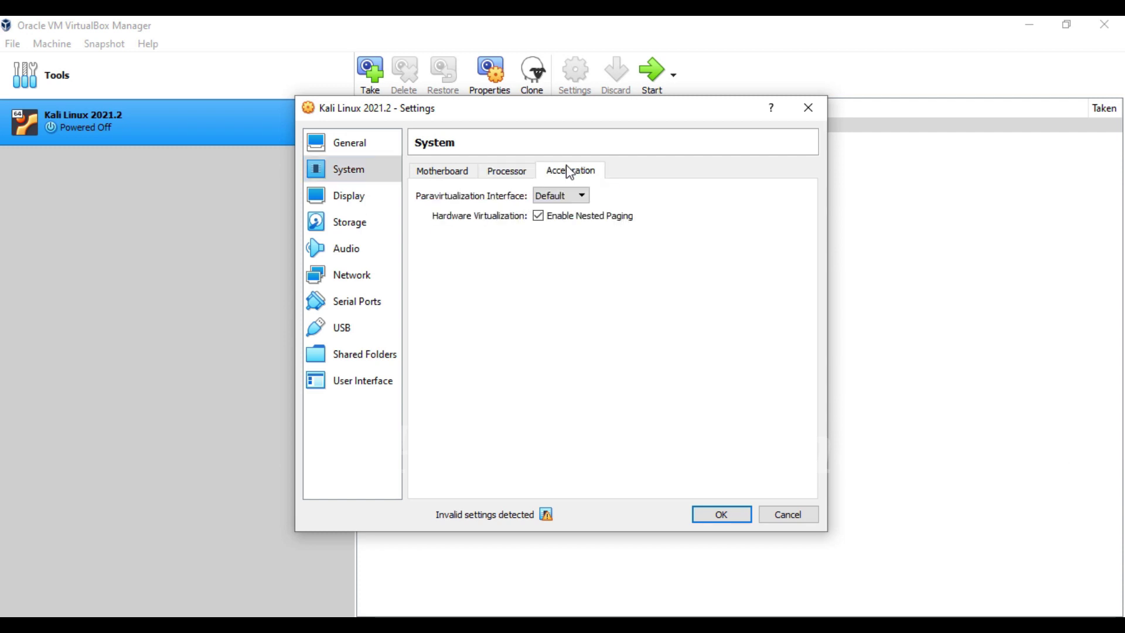
pyautogui.click(455, 173)
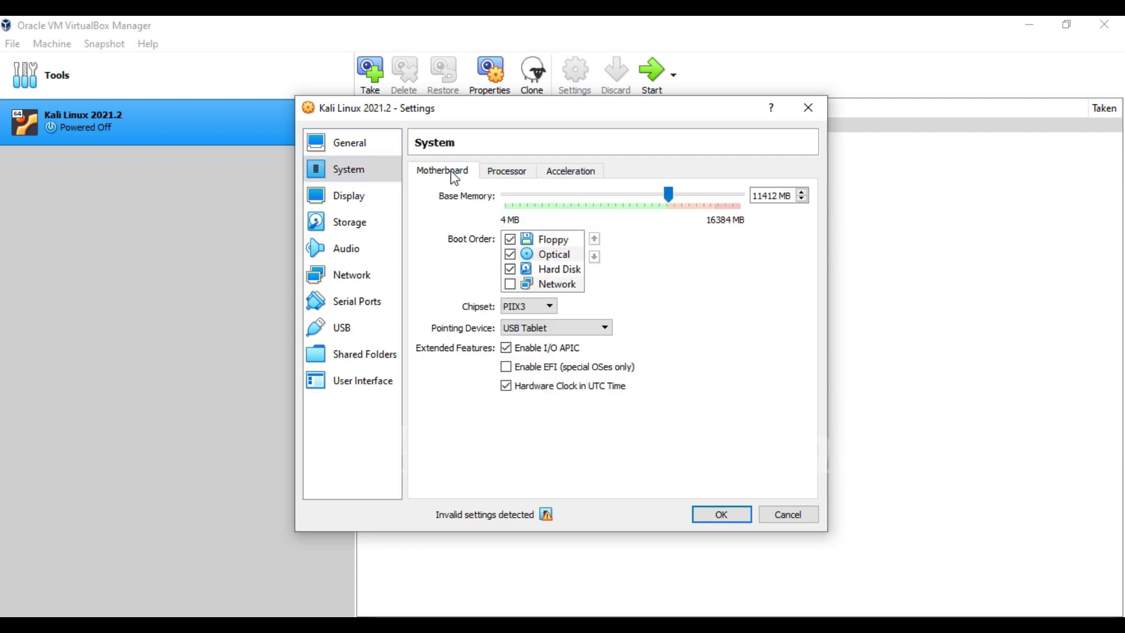
# Step: Raise the Display video memory from 16 MB to 64 MB
pyautogui.click(358, 199)
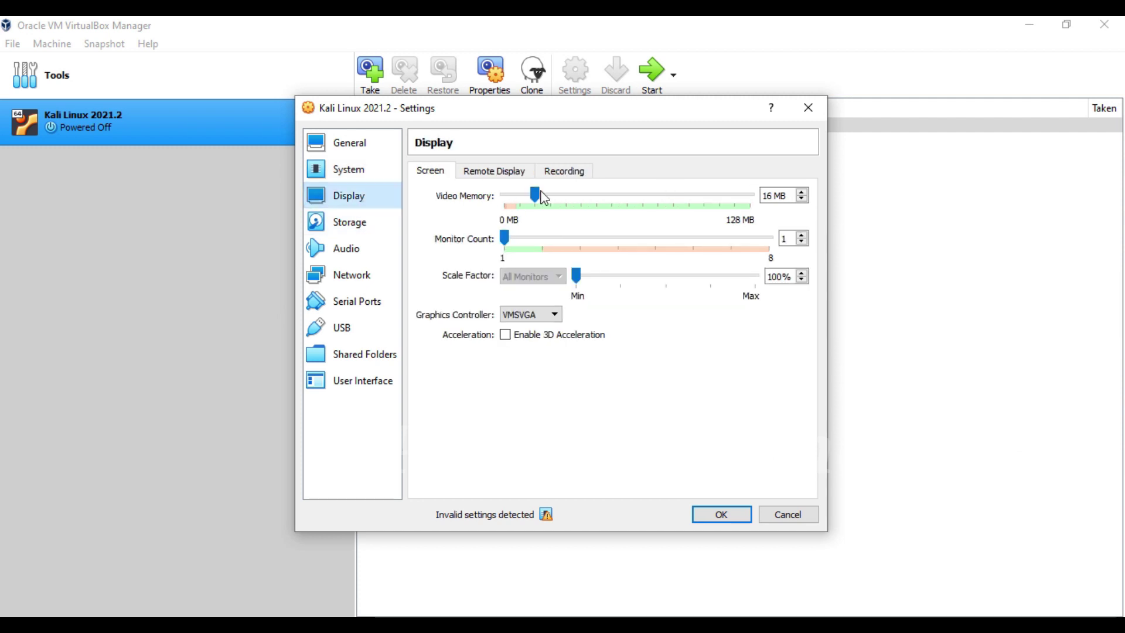
pyautogui.moveTo(539, 198); pyautogui.dragTo(547, 198)
pyautogui.moveTo(625, 201); pyautogui.dragTo(626, 200)
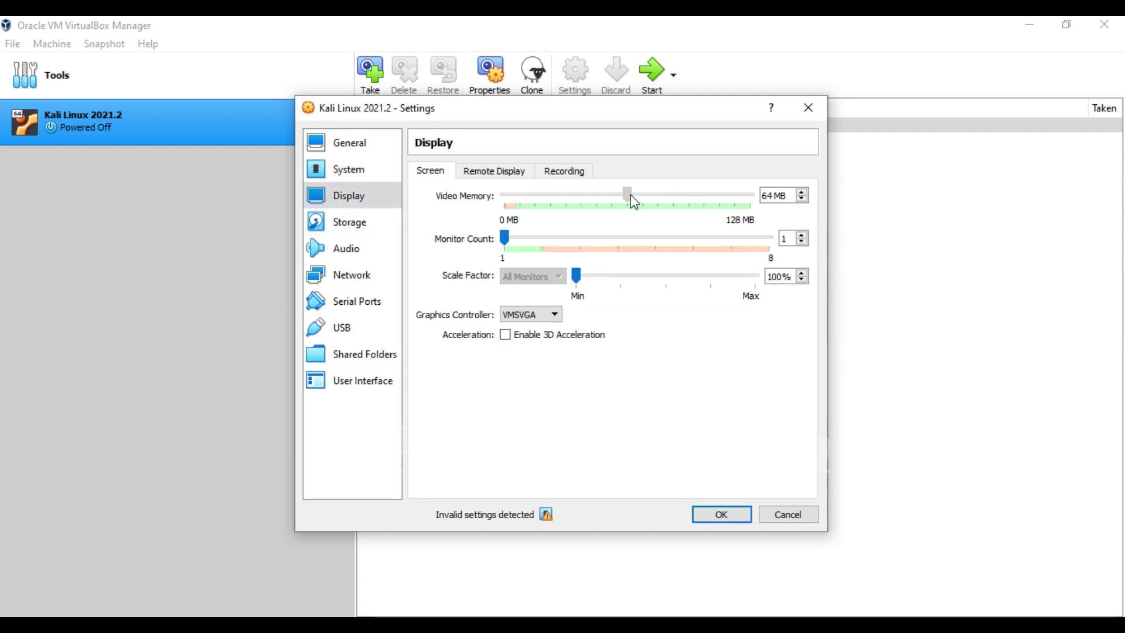
pyautogui.click(337, 226)
# Step: Load the Kali 2021.2 installer ISO into the empty optical drive
pyautogui.click(461, 210)
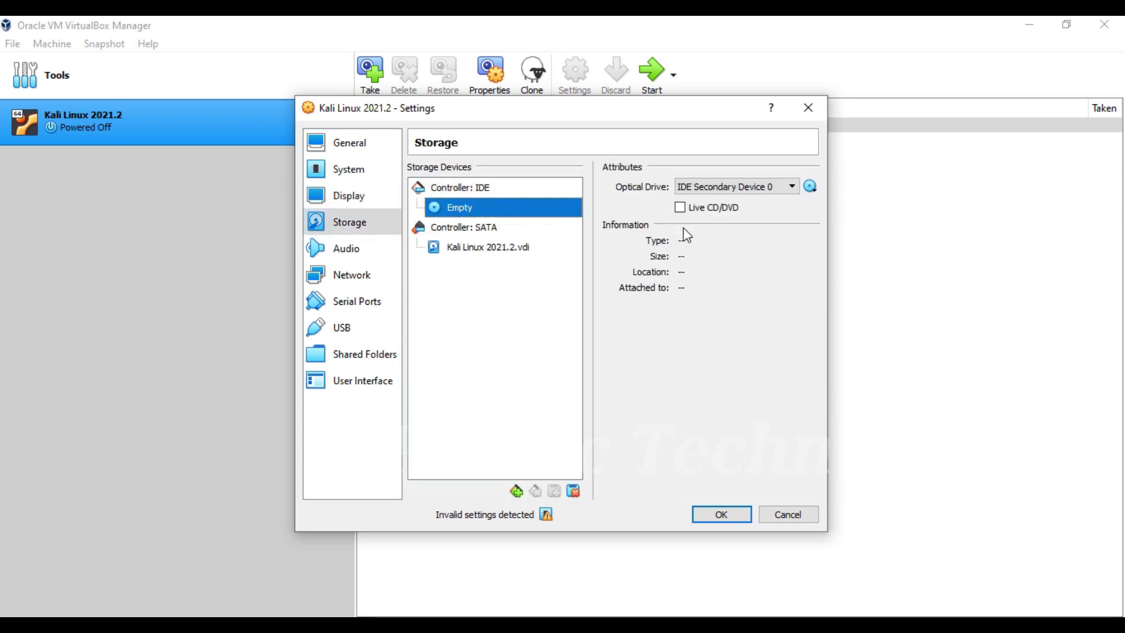
pyautogui.click(810, 186)
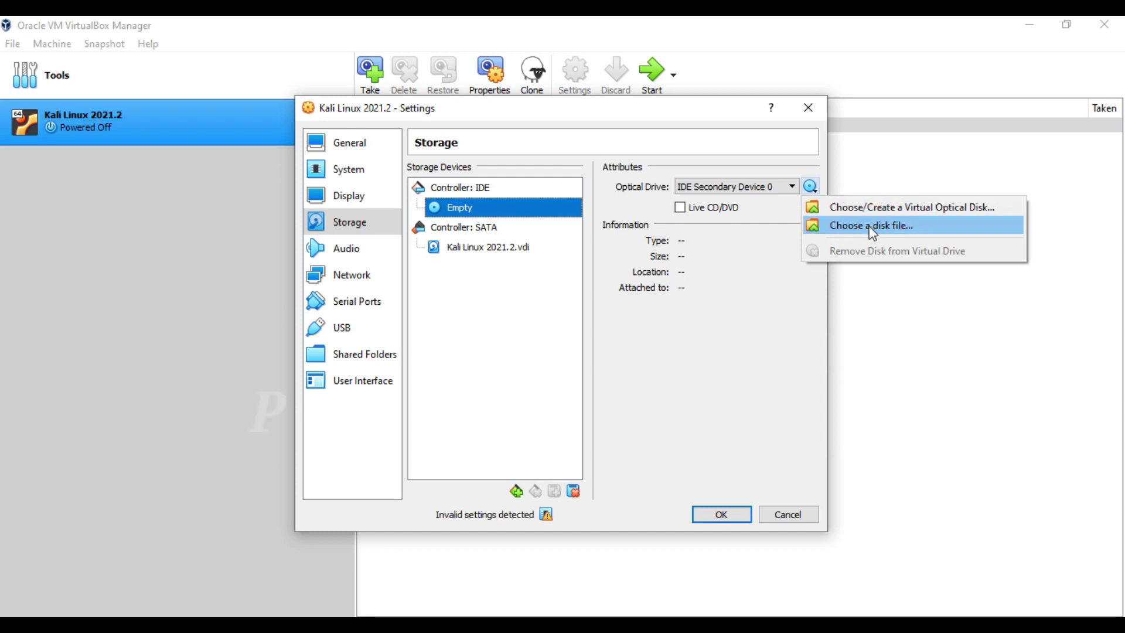
pyautogui.click(872, 228)
pyautogui.doubleClick(574, 245)
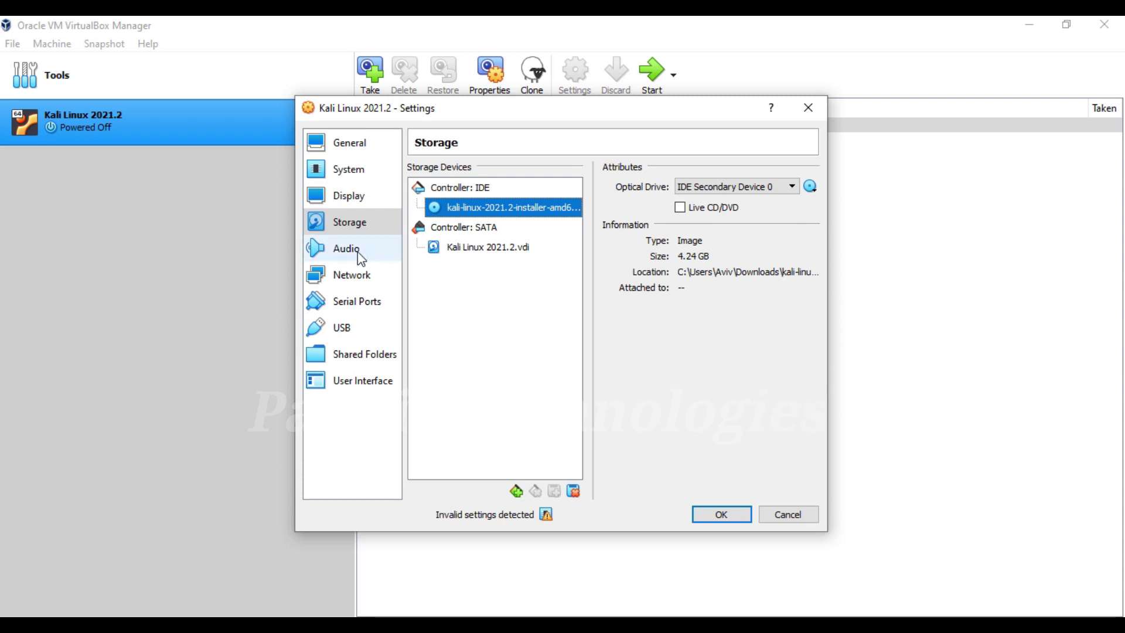
# Step: Review the audio and network adapters, keeping adapter 1 attached to NAT
pyautogui.click(359, 255)
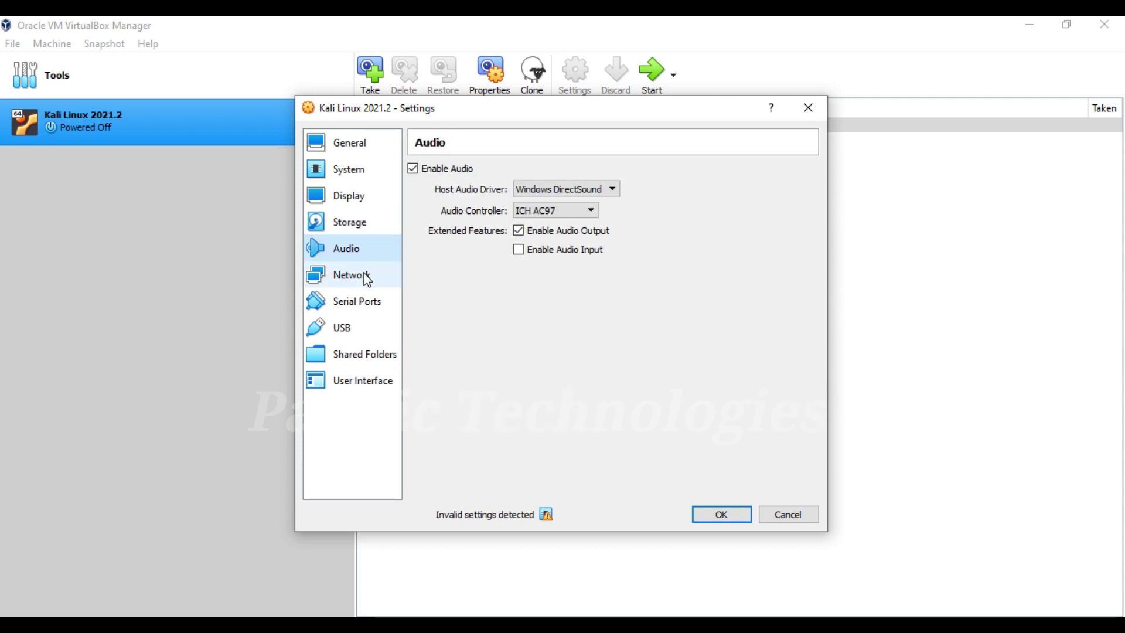
pyautogui.click(367, 277)
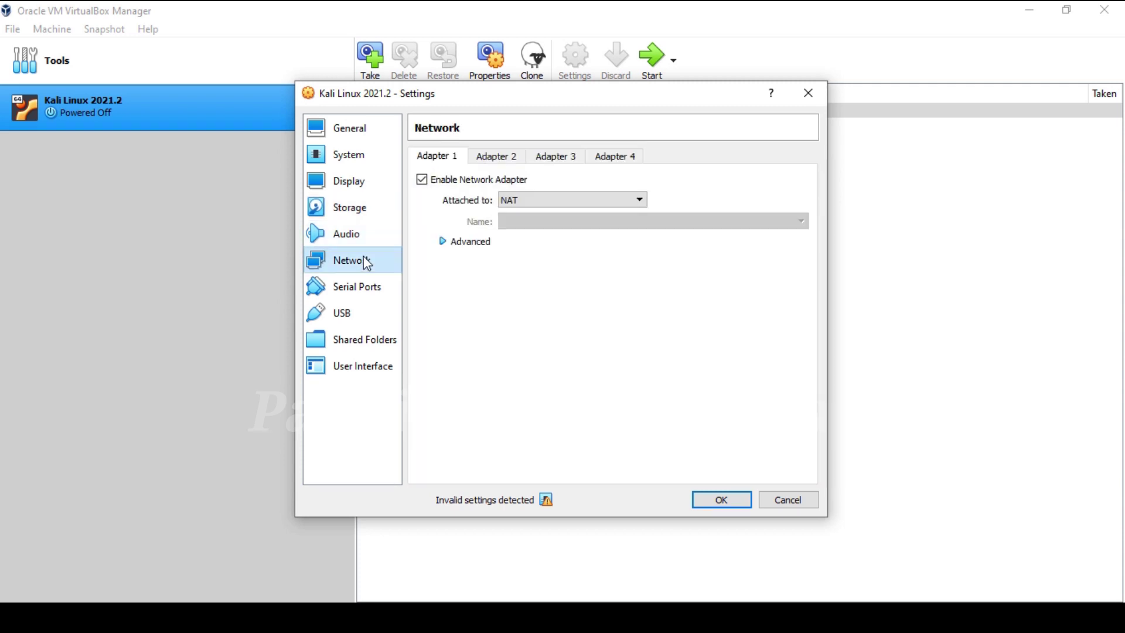
pyautogui.click(501, 159)
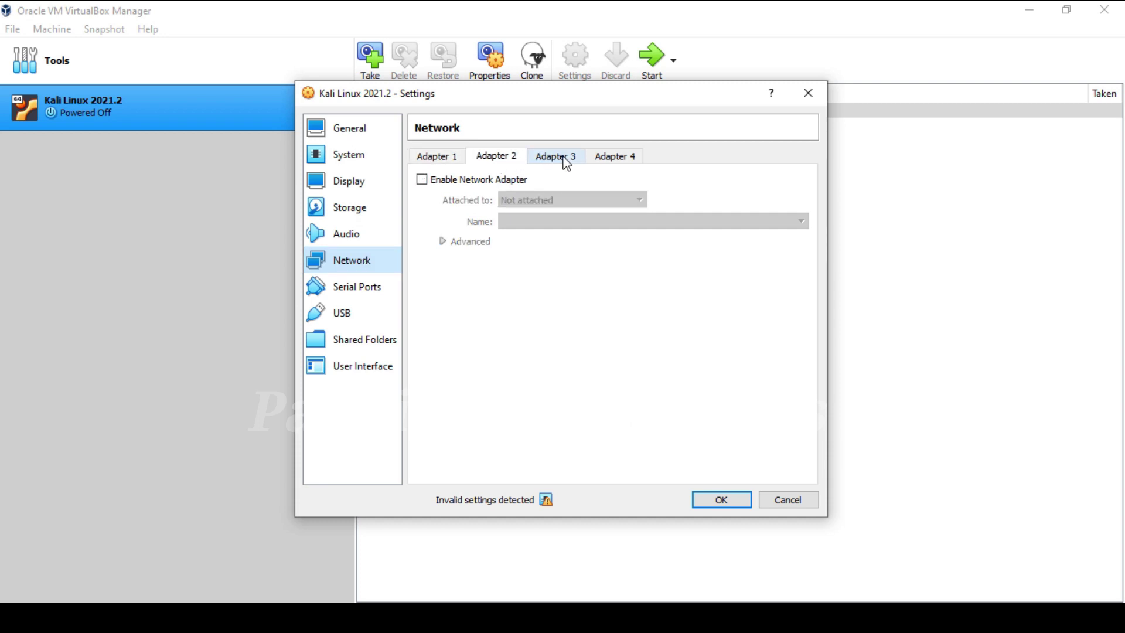
pyautogui.click(564, 159)
pyautogui.click(595, 157)
pyautogui.click(437, 157)
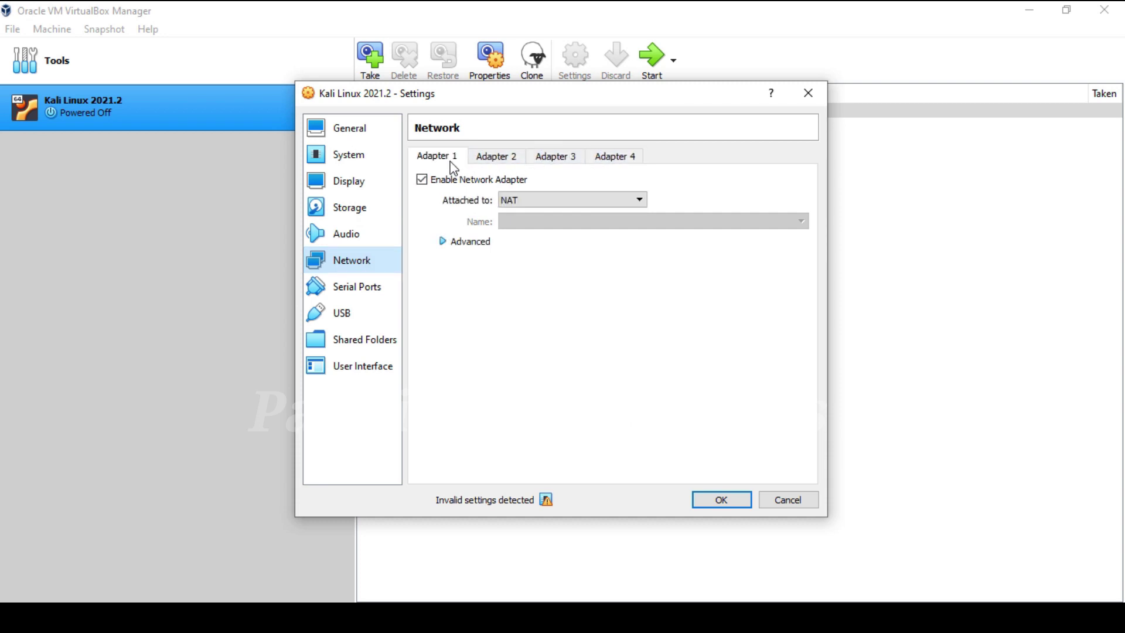
pyautogui.click(538, 197)
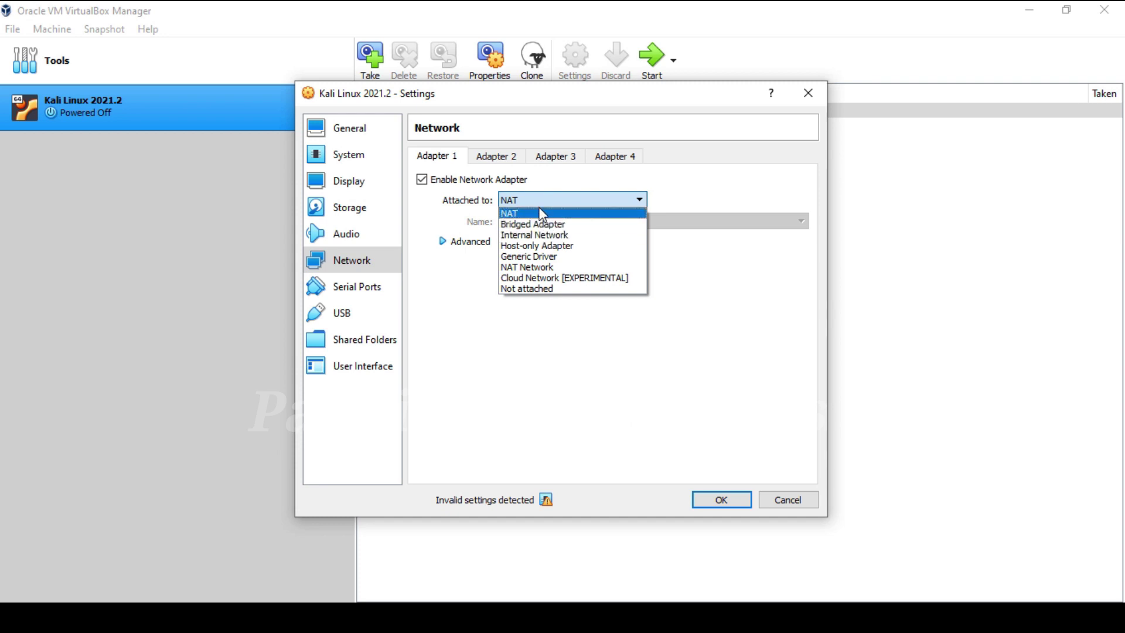
pyautogui.click(532, 184)
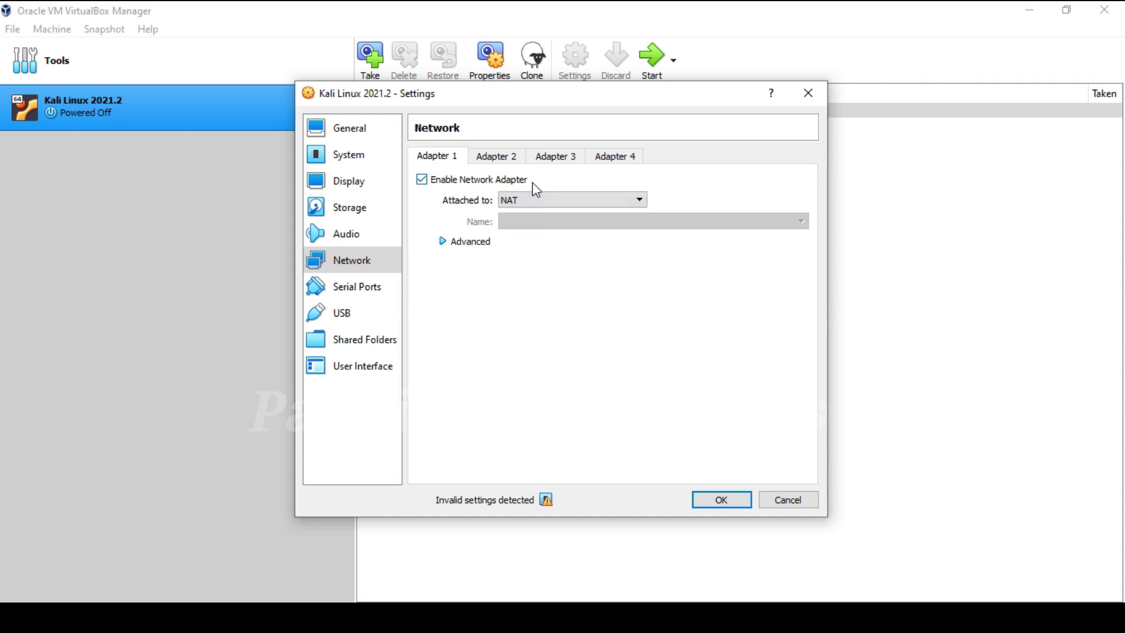
pyautogui.click(456, 245)
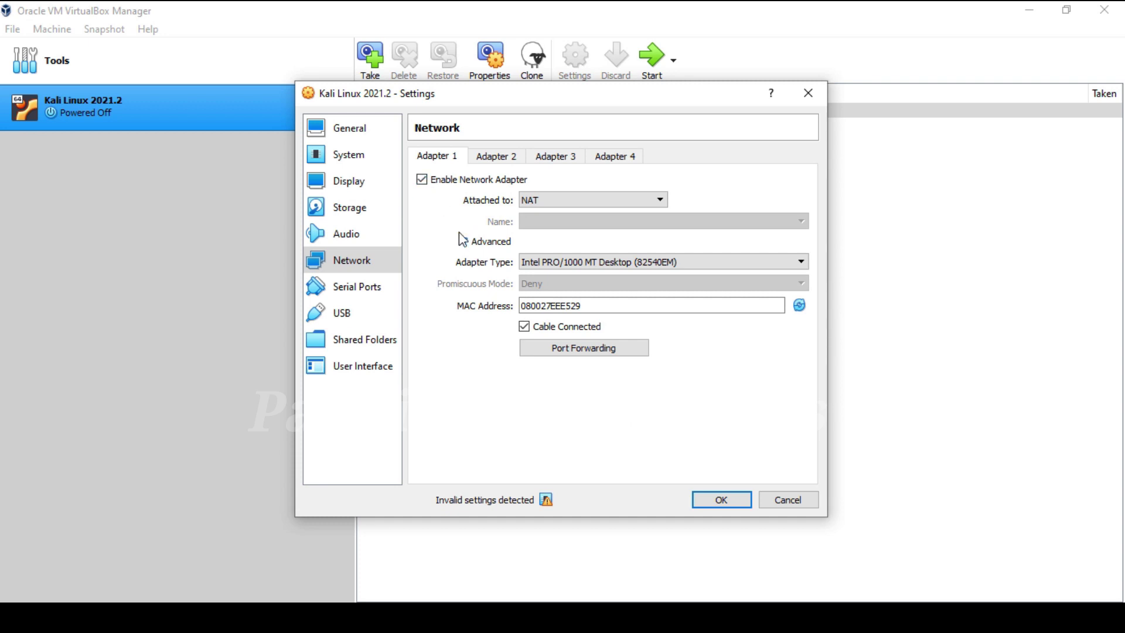
pyautogui.click(460, 242)
# Step: Review the serial, USB, user interface and shared folder settings, then save with OK
pyautogui.click(369, 290)
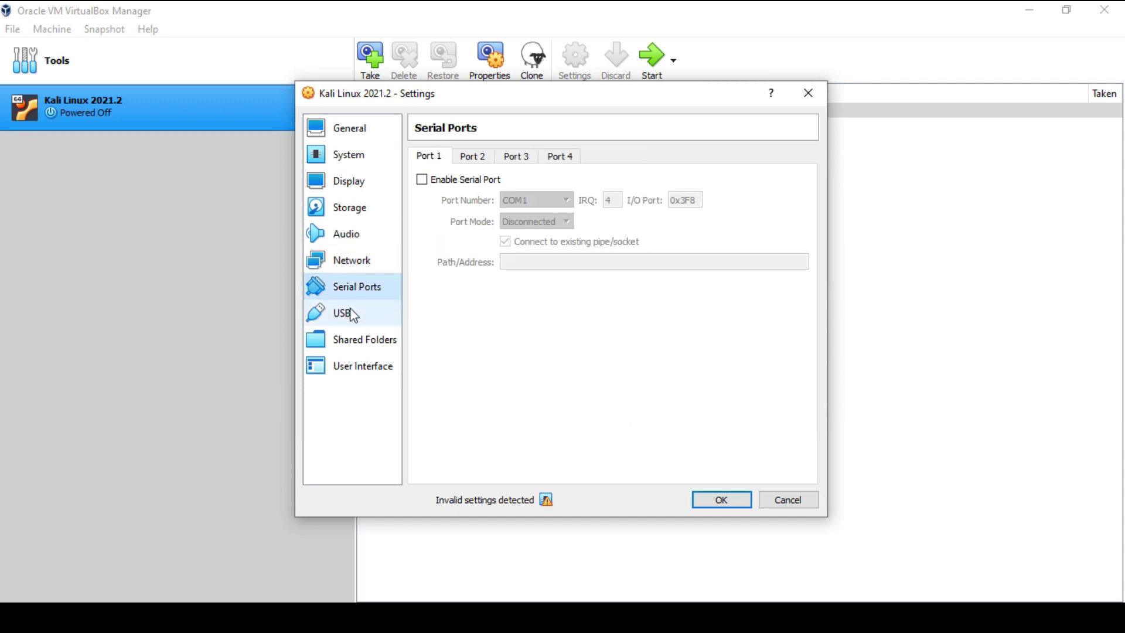
pyautogui.click(346, 316)
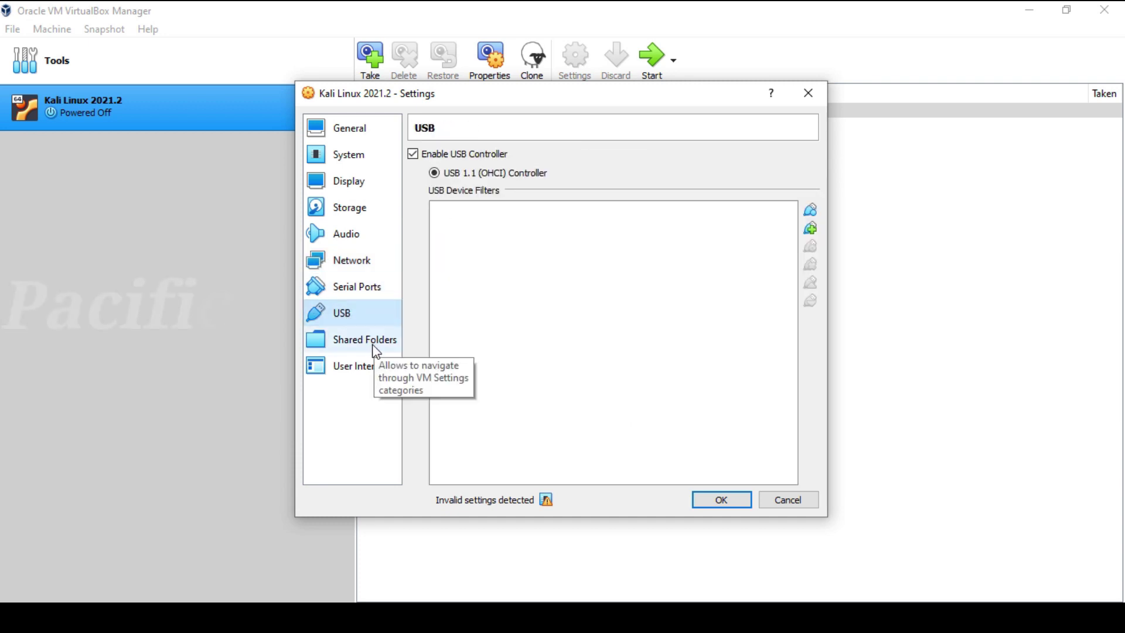
pyautogui.click(376, 370)
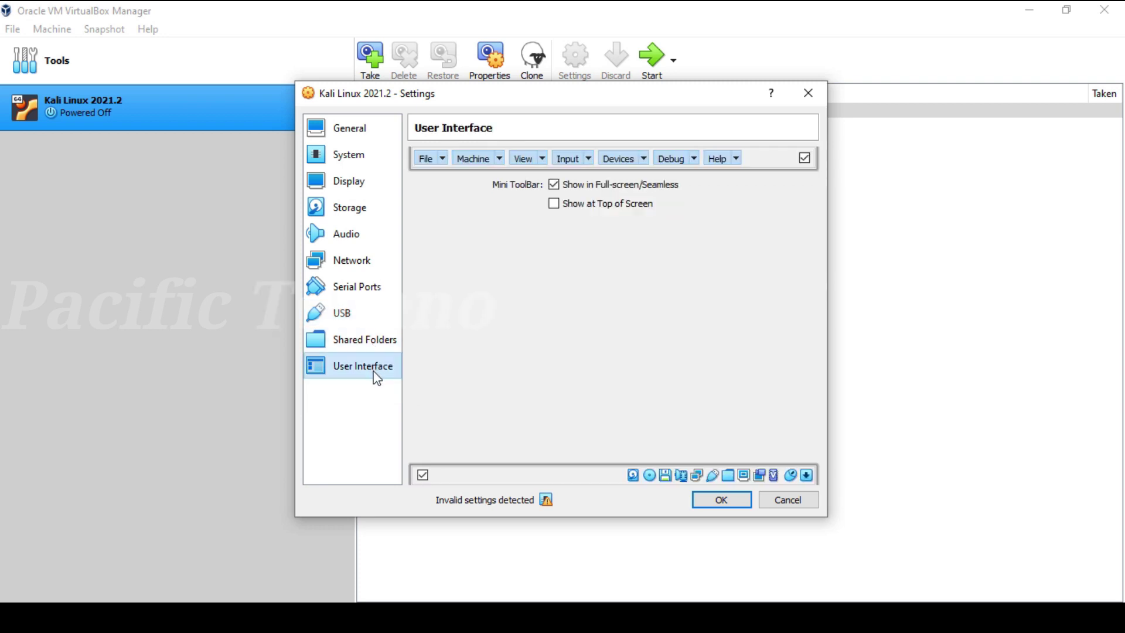
pyautogui.click(376, 342)
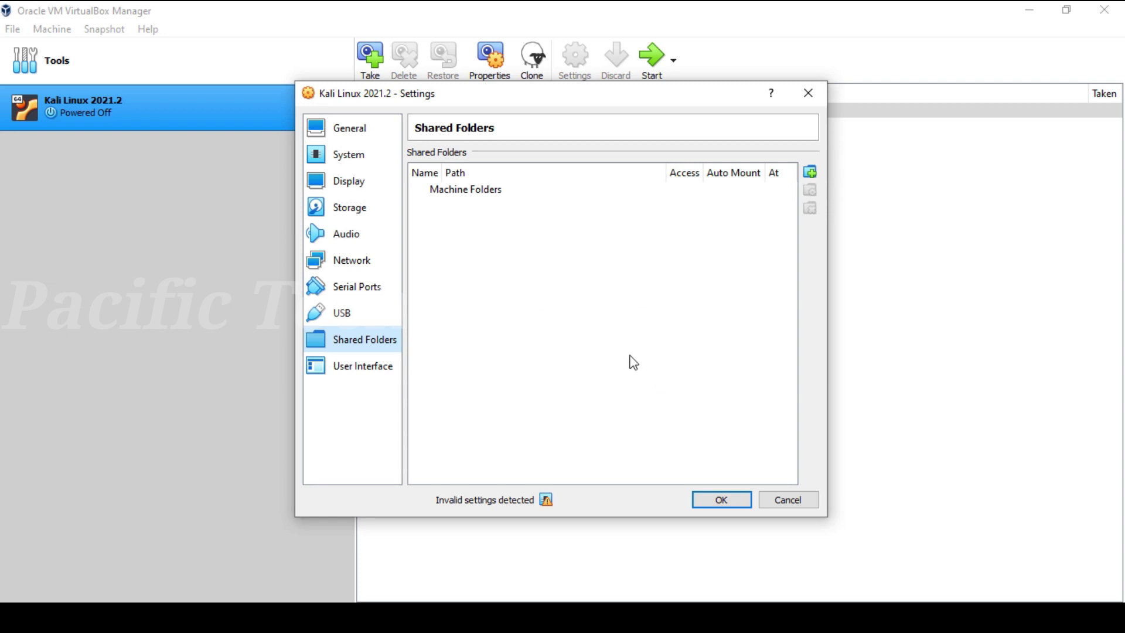
pyautogui.click(735, 500)
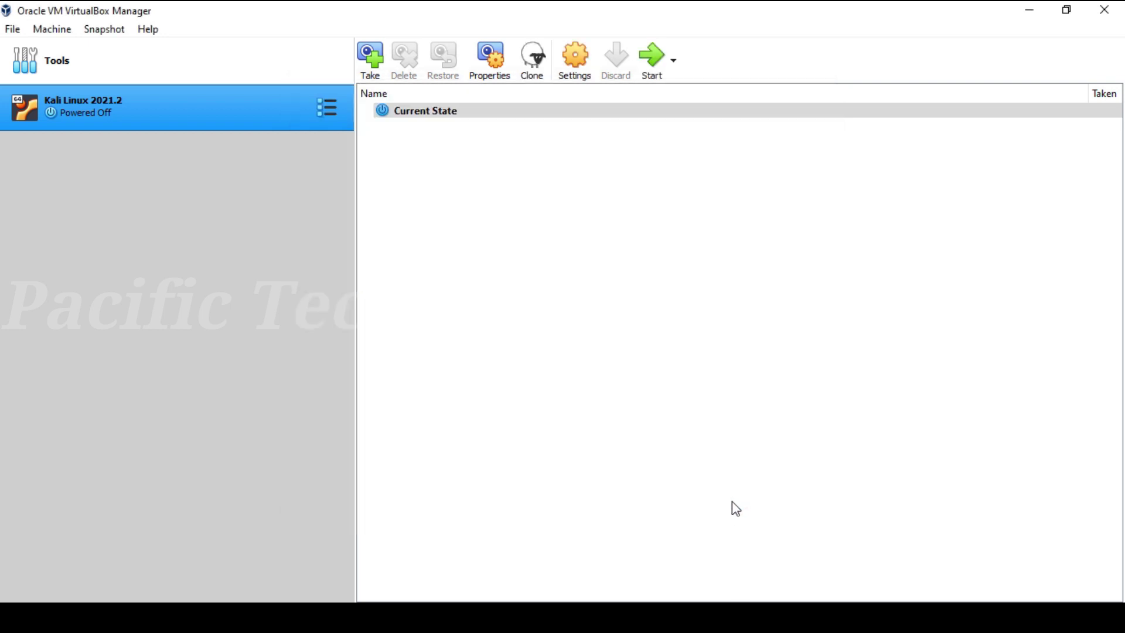
# Step: Power on the Kali Linux 2021.2 machine from the toolbar
pyautogui.click(657, 67)
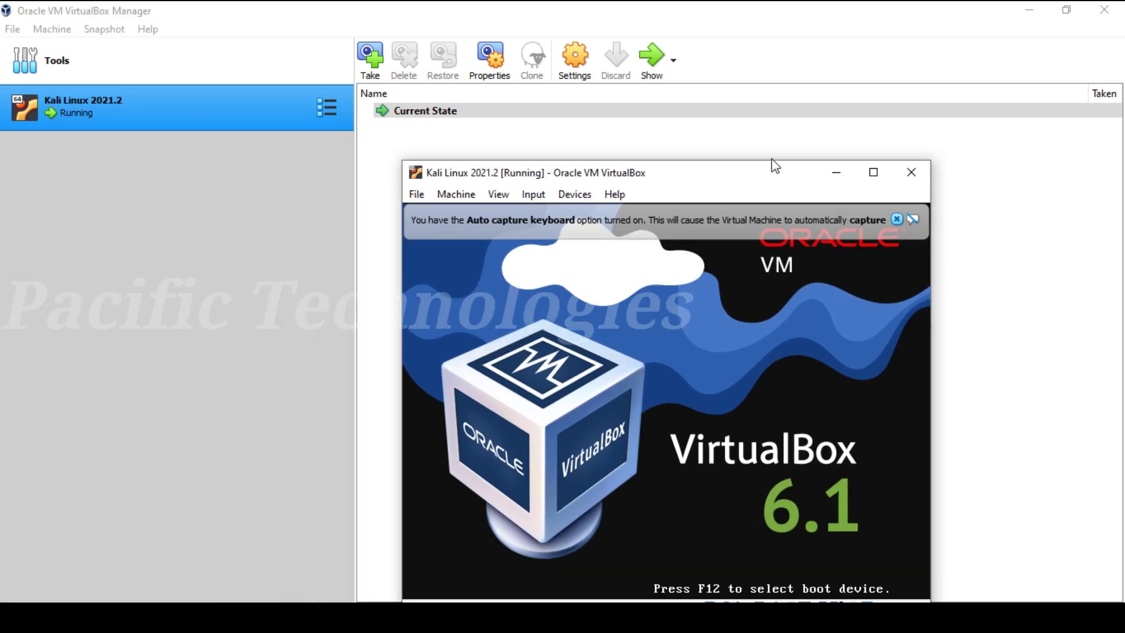
# Step: Dismiss the auto-capture notice and let the VM capture keyboard and mouse
pyautogui.moveTo(773, 166); pyautogui.dragTo(685, 129)
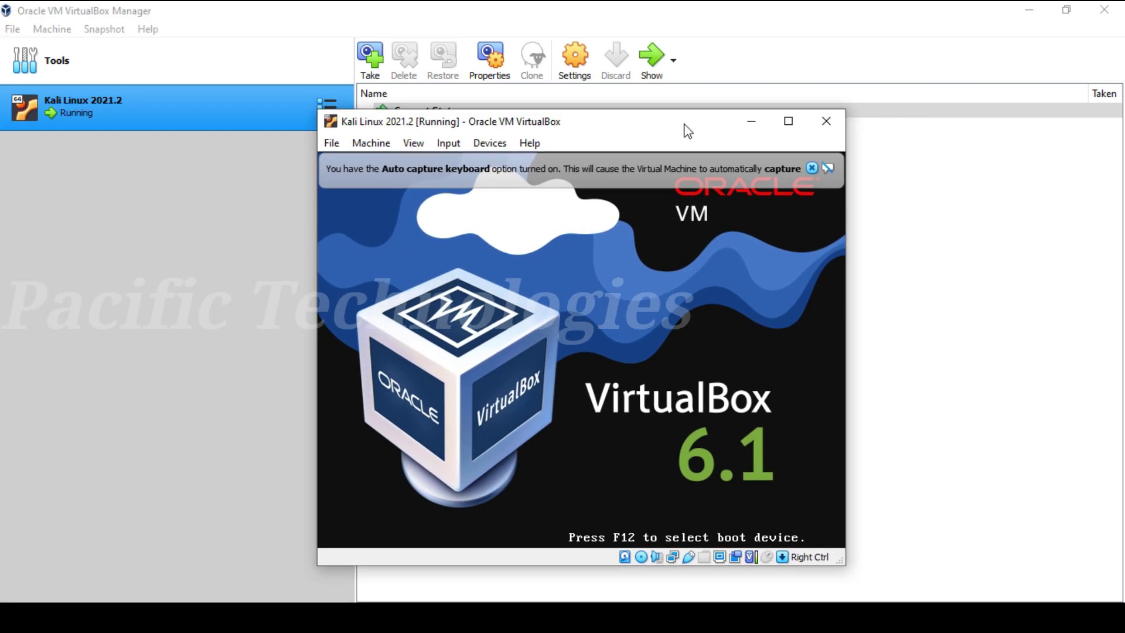
pyautogui.click(1029, 10)
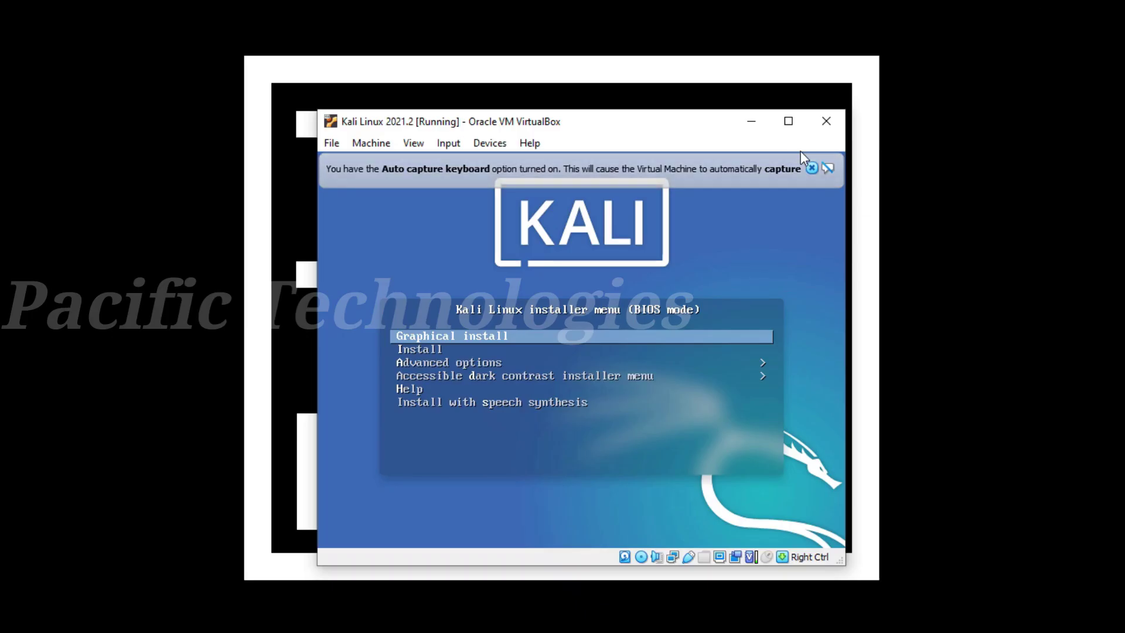
pyautogui.click(812, 168)
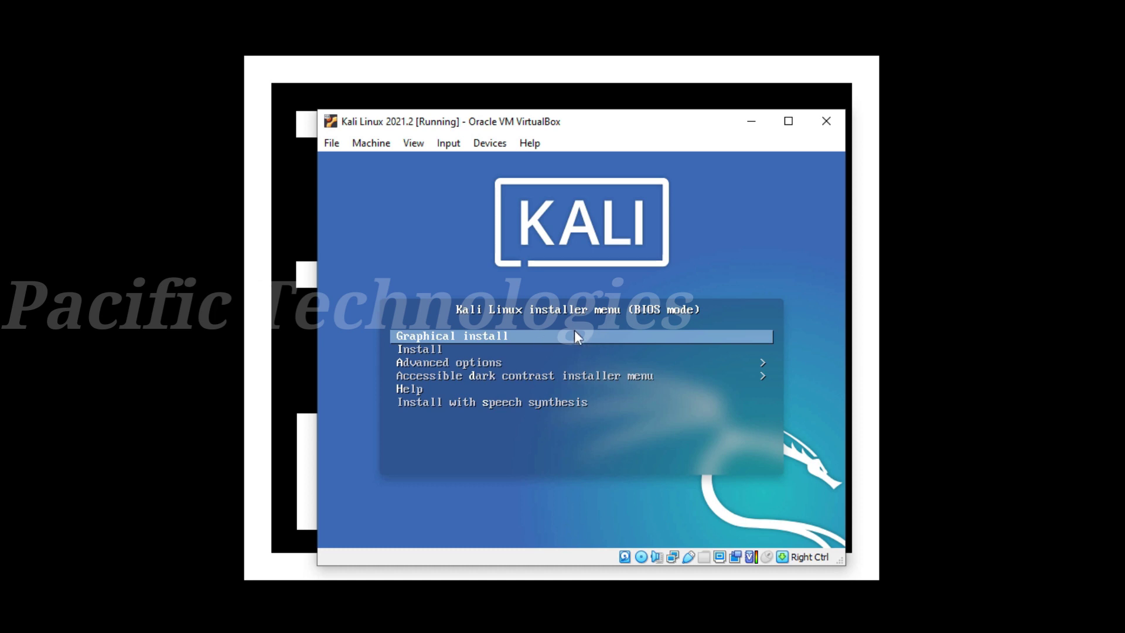
pyautogui.click(747, 229)
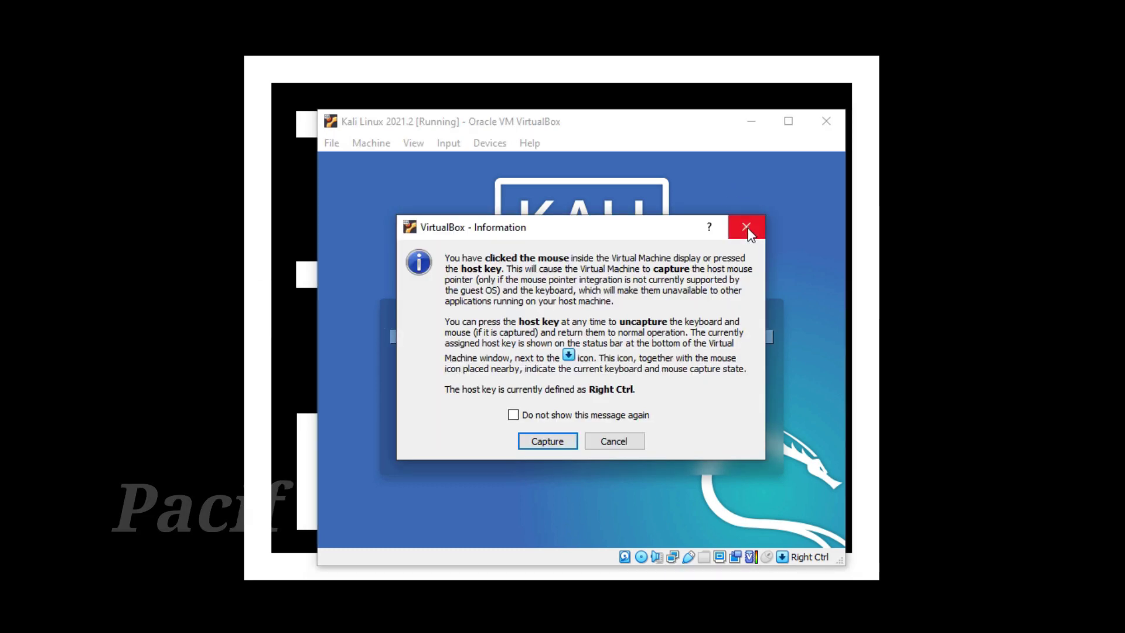
pyautogui.click(548, 442)
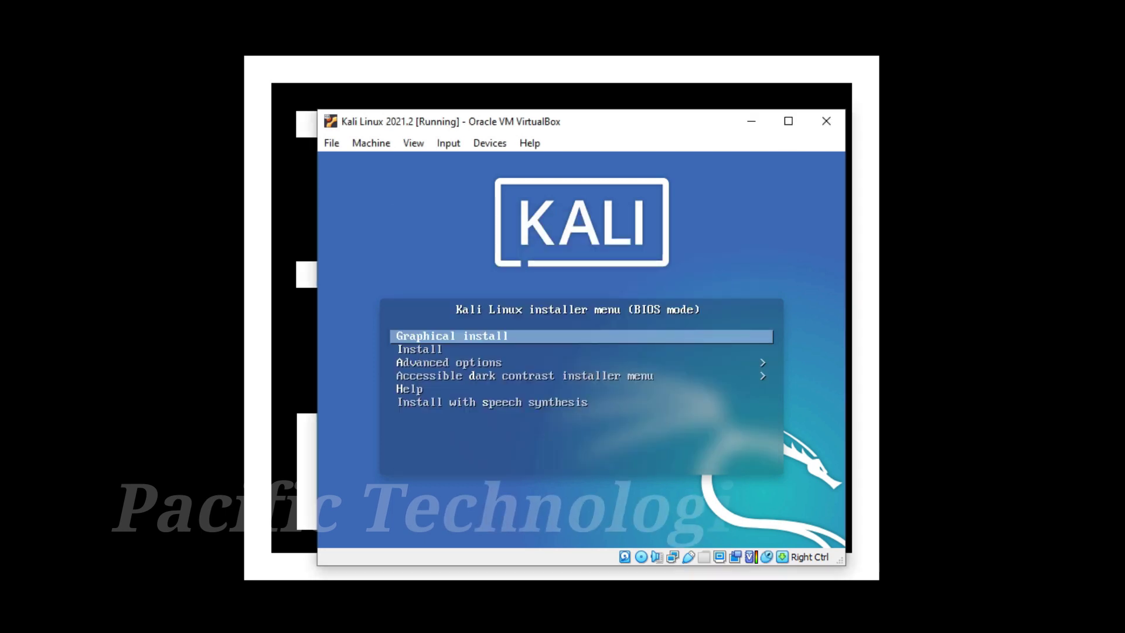
# Step: Boot the Graphical install and maximize the VM window
pyautogui.press('Return')
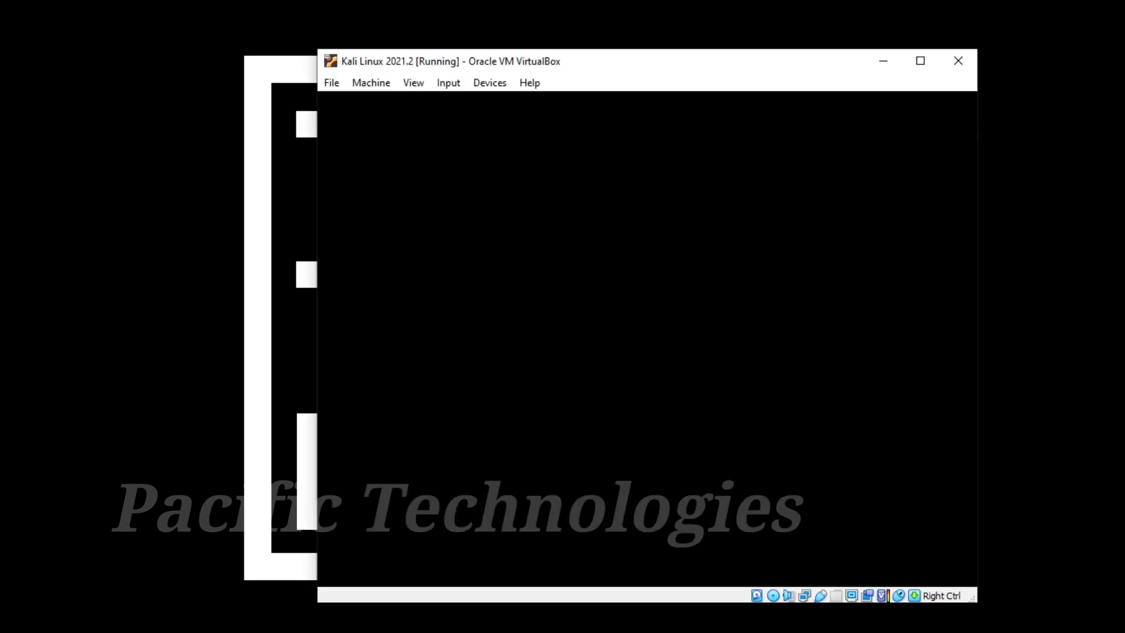
pyautogui.doubleClick(610, 70)
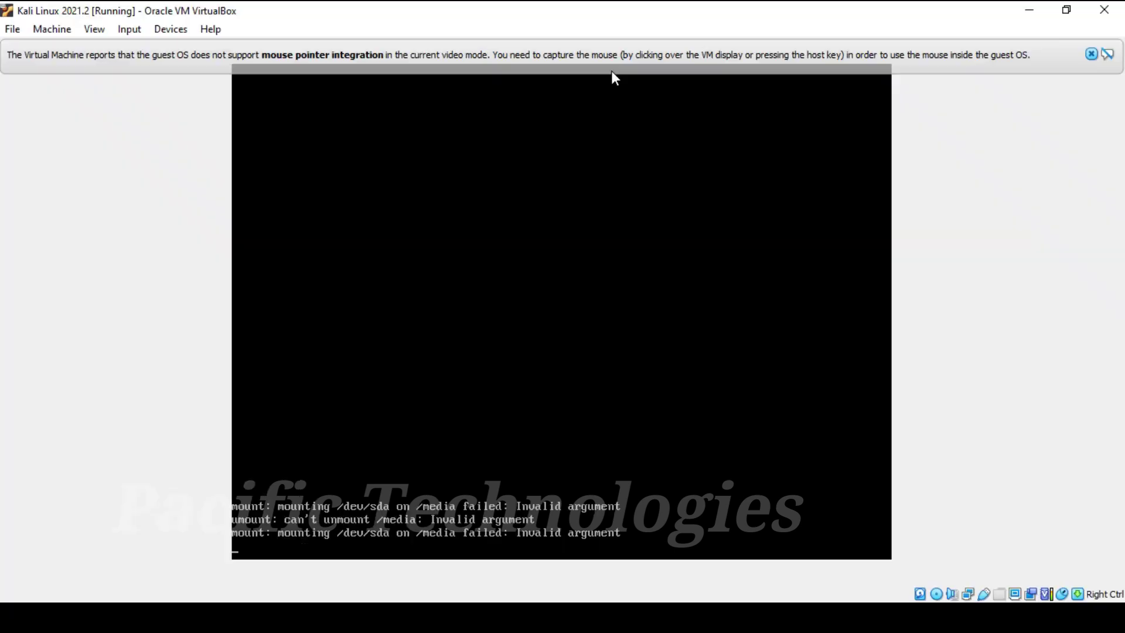
pyautogui.click(1113, 56)
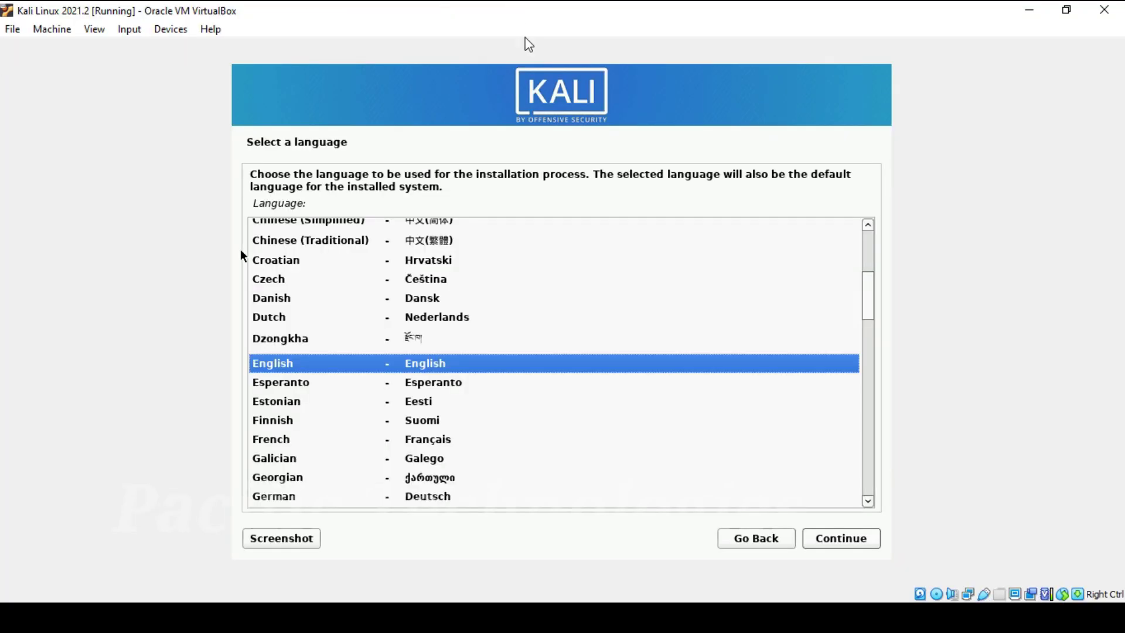
# Step: Accept English, the default location, American English keymap, hostname kali, and a blank domain name
pyautogui.click(845, 543)
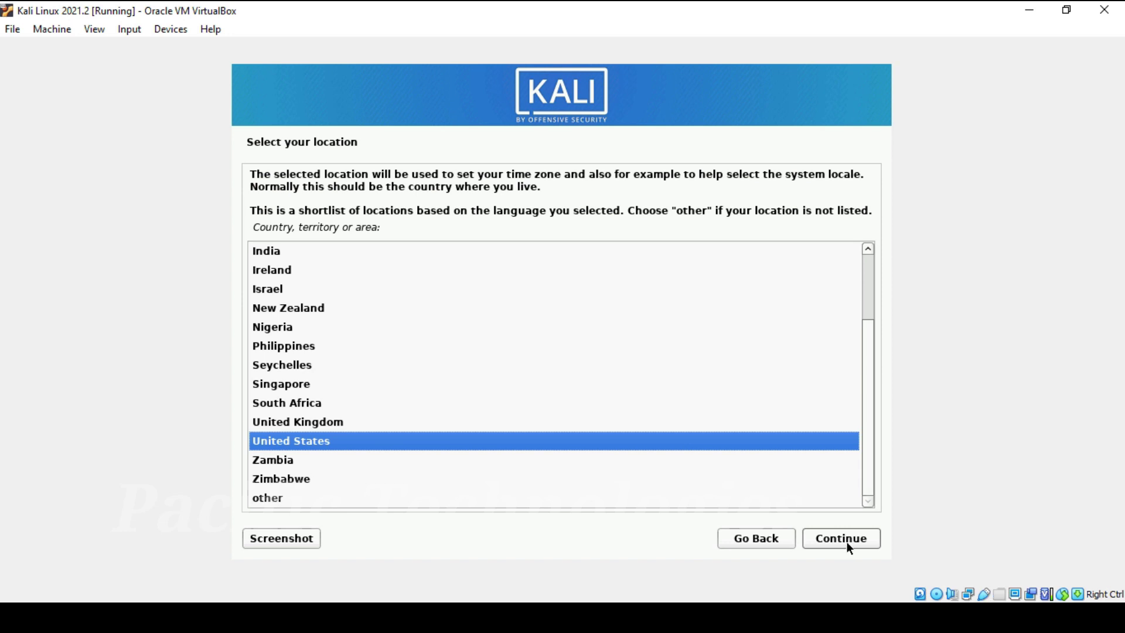
pyautogui.click(848, 542)
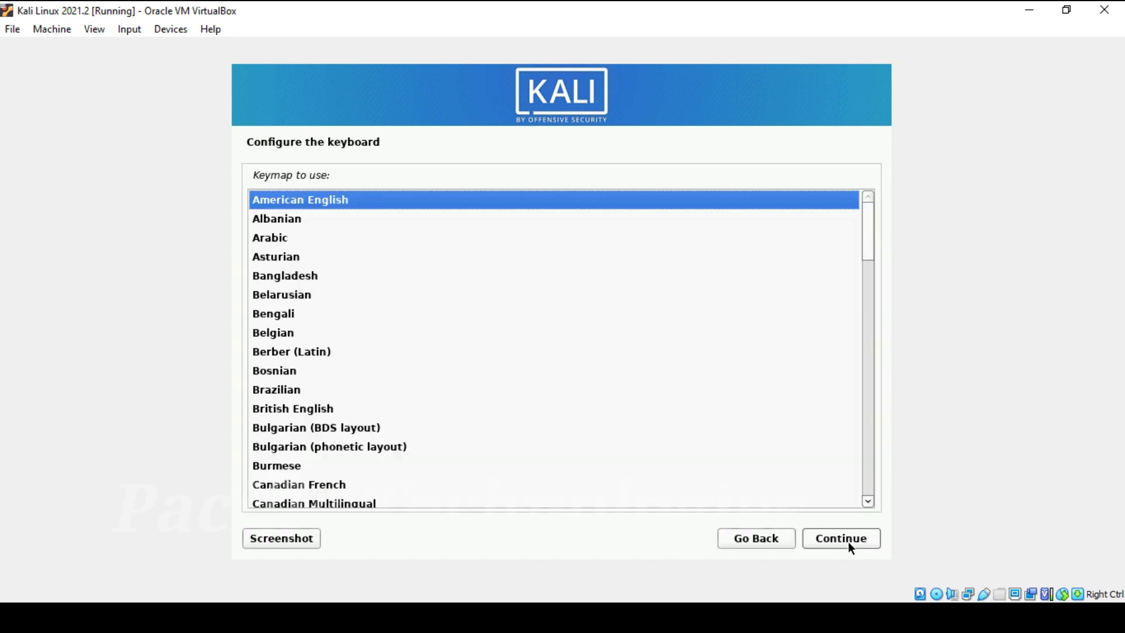
pyautogui.click(849, 540)
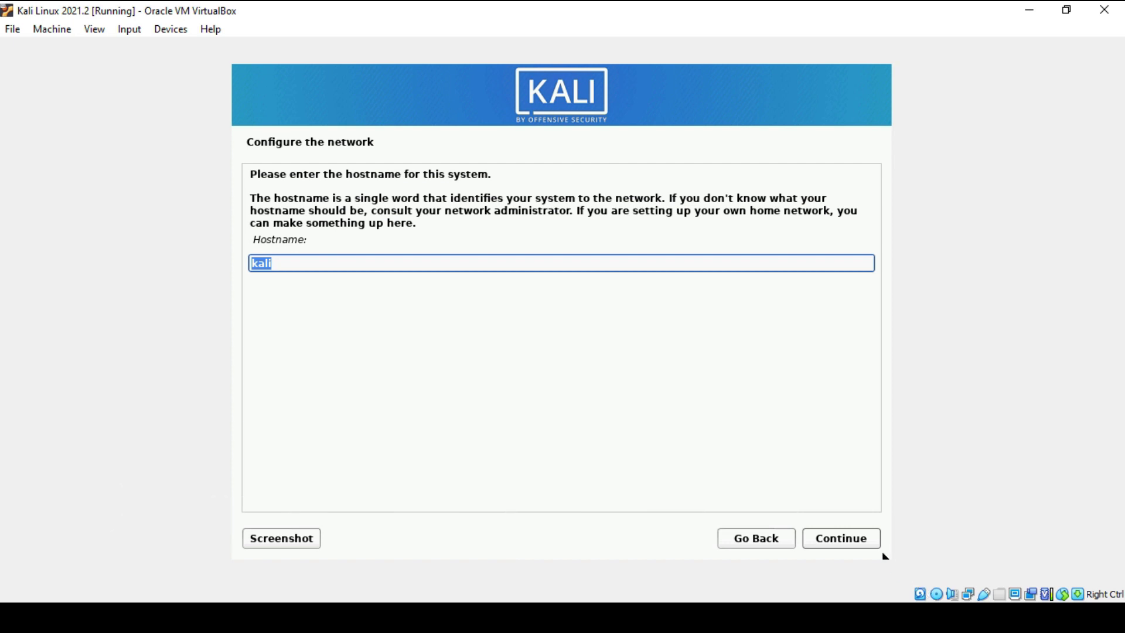
pyautogui.click(853, 539)
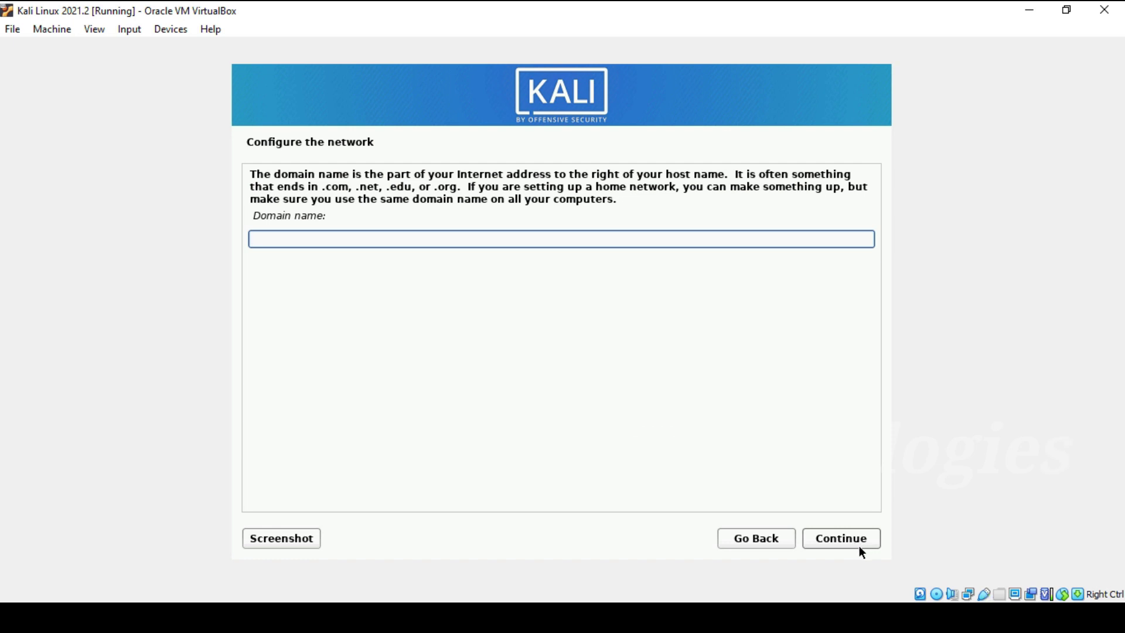
pyautogui.click(859, 545)
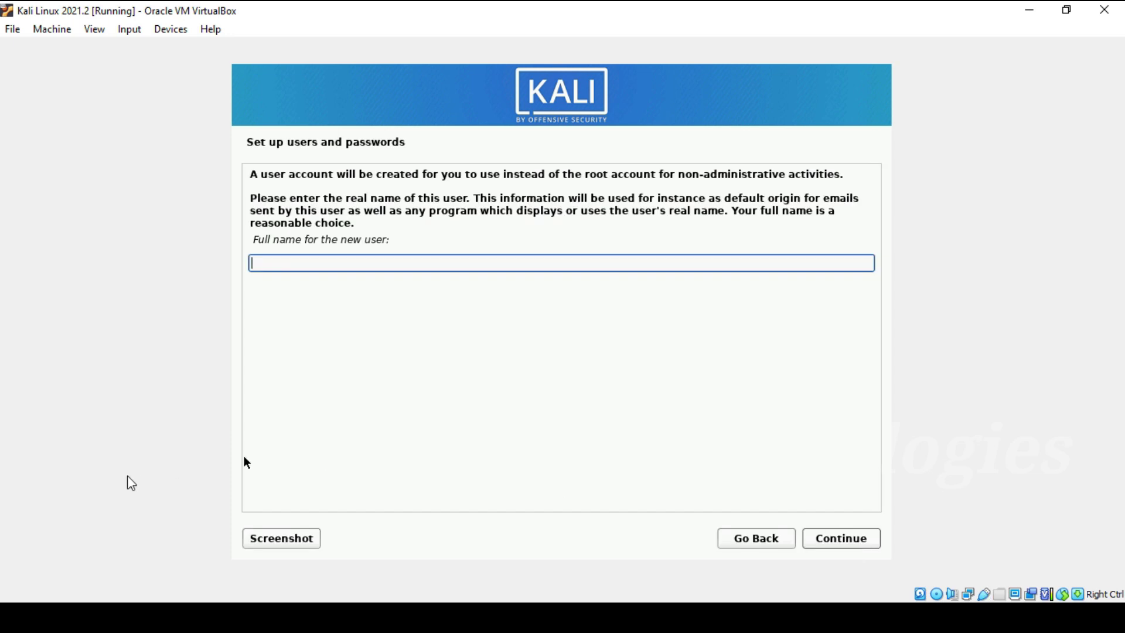
# Step: Enter the new user's full name and accept the suggested username
pyautogui.click(277, 265)
pyautogui.write('Pacipic')
pyautogui.click(845, 538)
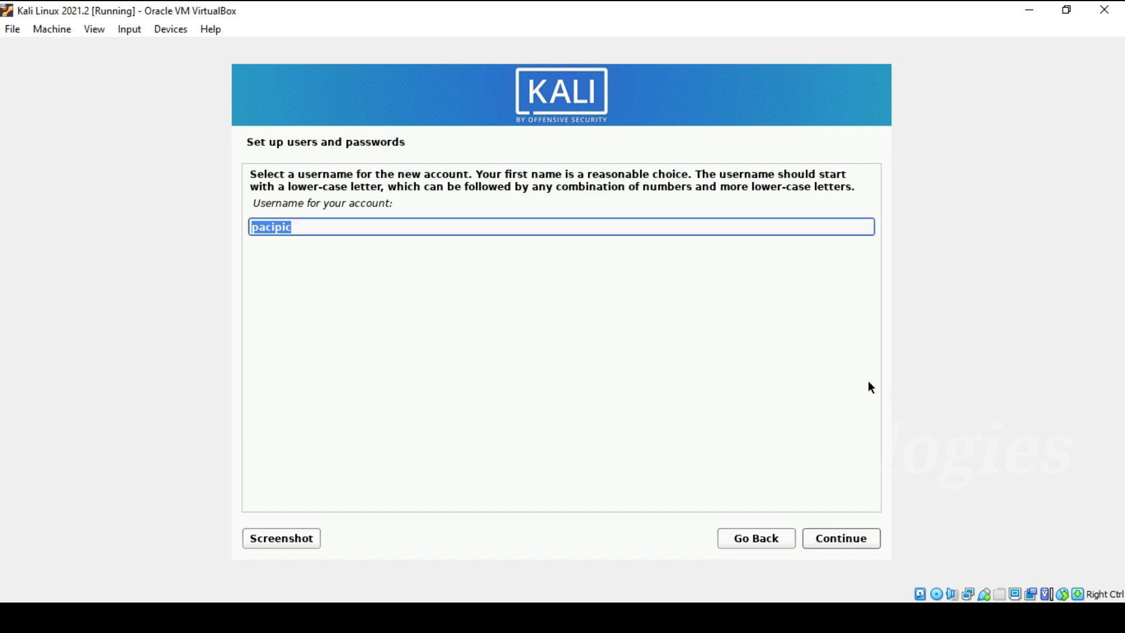
pyautogui.click(860, 546)
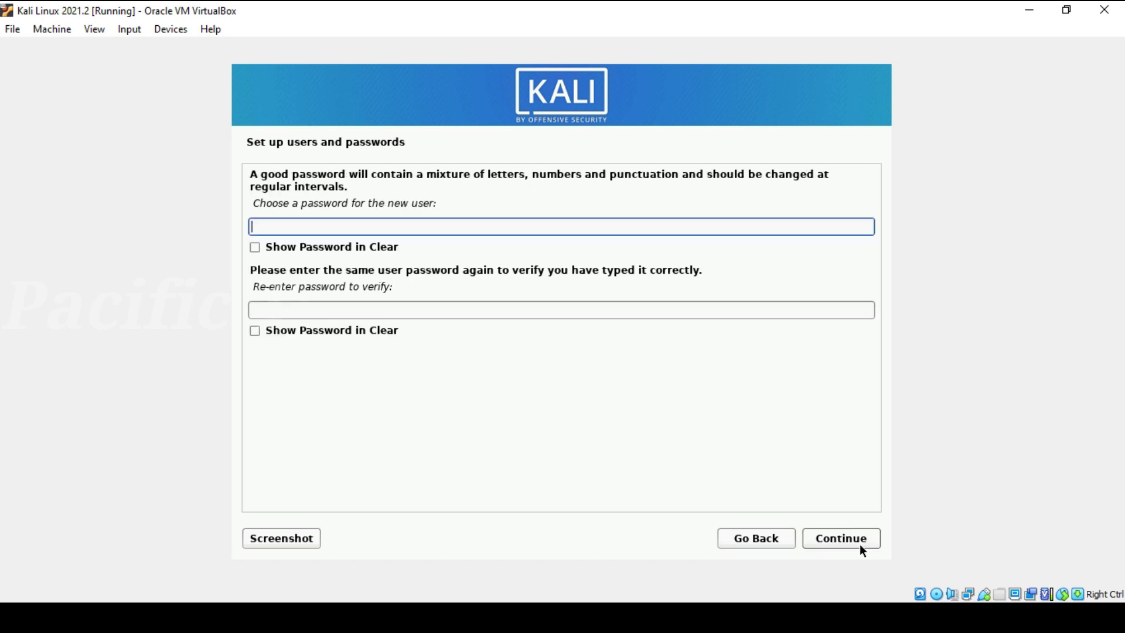
# Step: Set and verify the user's password, then keep the Eastern time zone
pyautogui.click(496, 310)
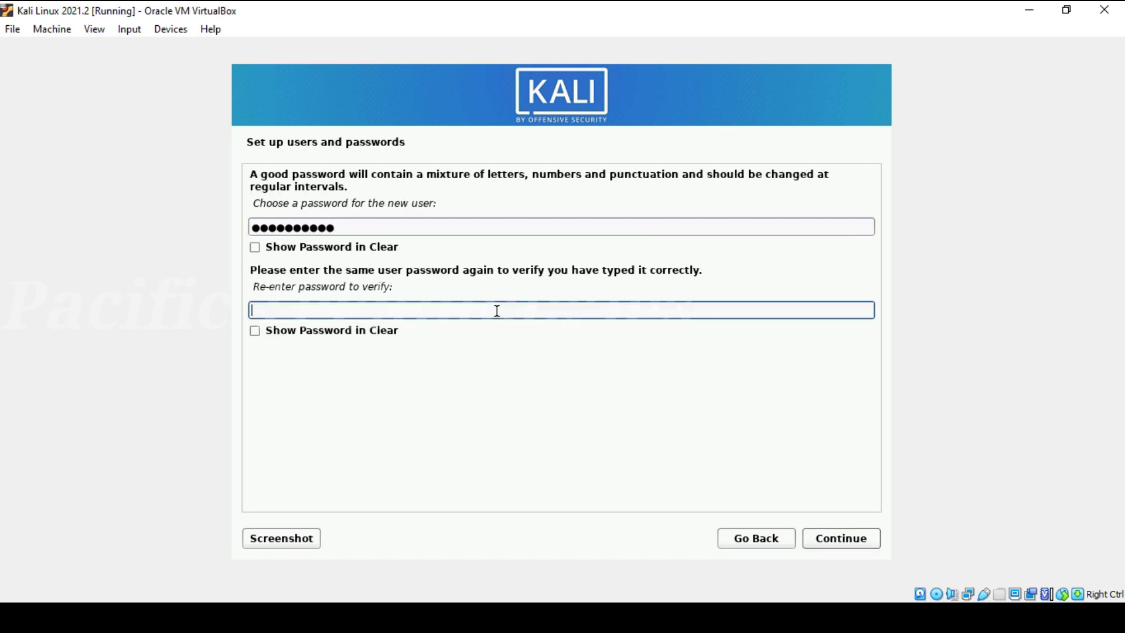
pyautogui.write('●●●●●●●●●●')
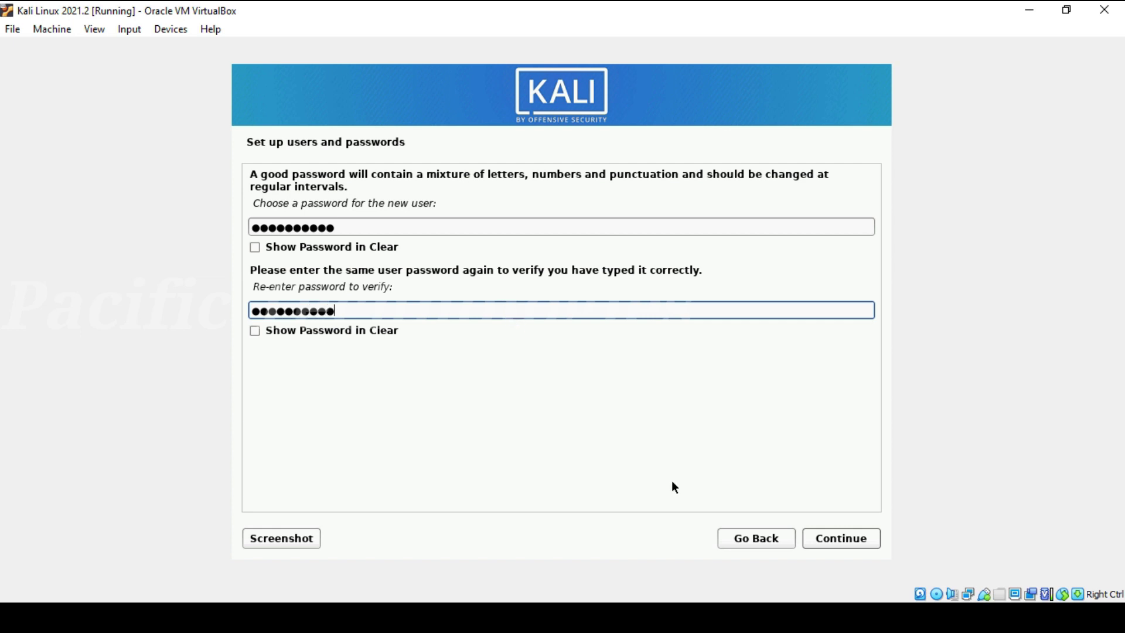
pyautogui.click(841, 538)
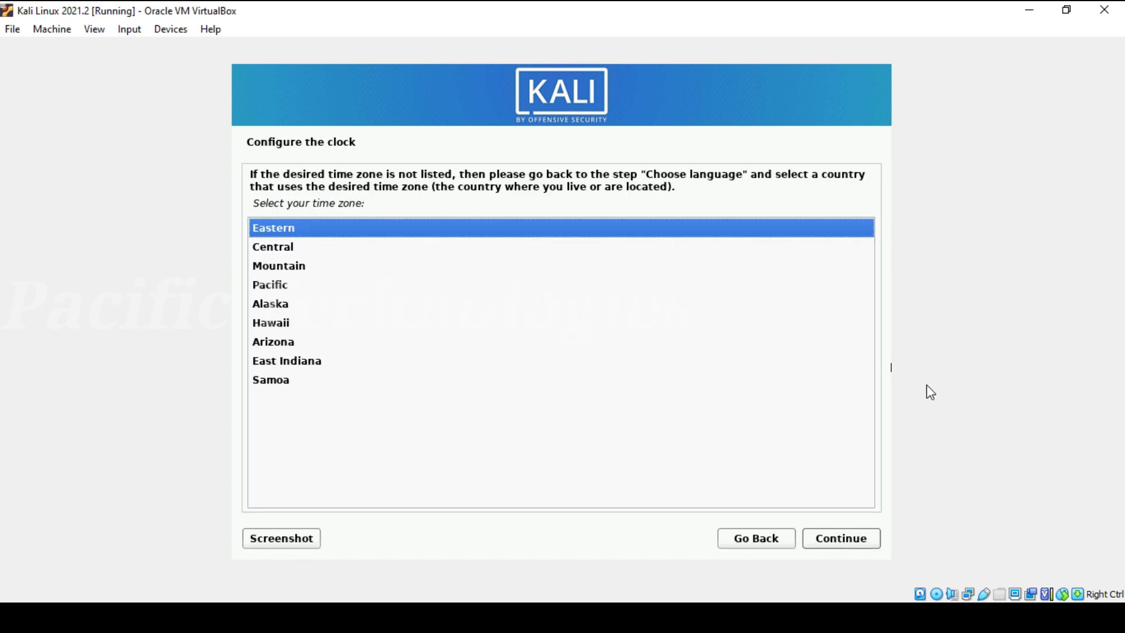
pyautogui.click(841, 538)
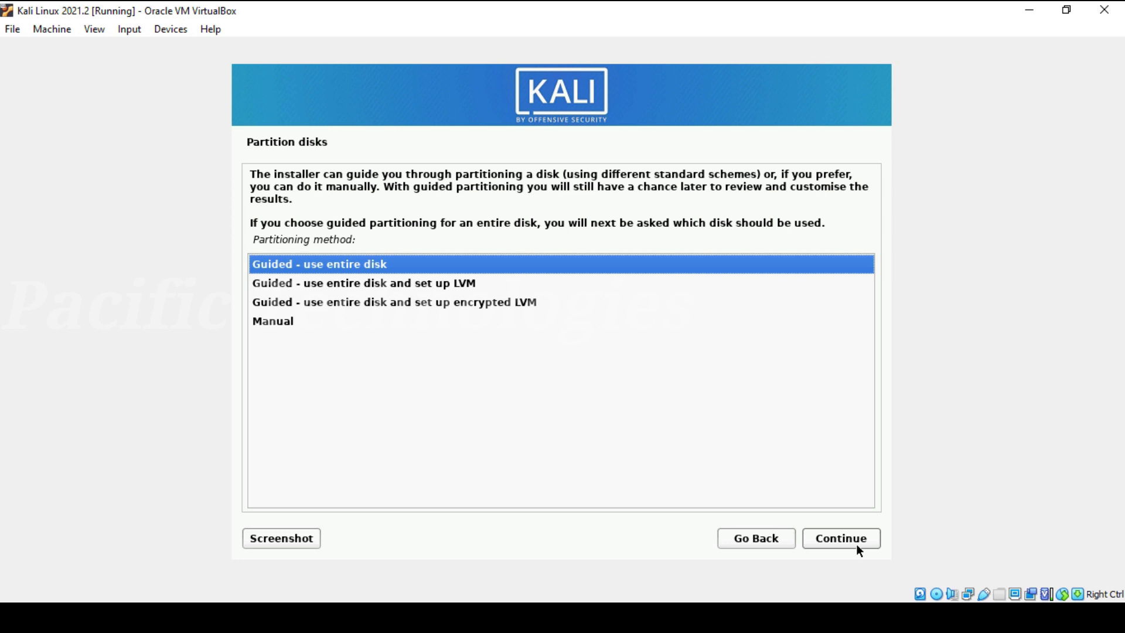
# Step: Guided-partition the whole 108.1 GB disk with all files in one partition and write it
pyautogui.click(855, 550)
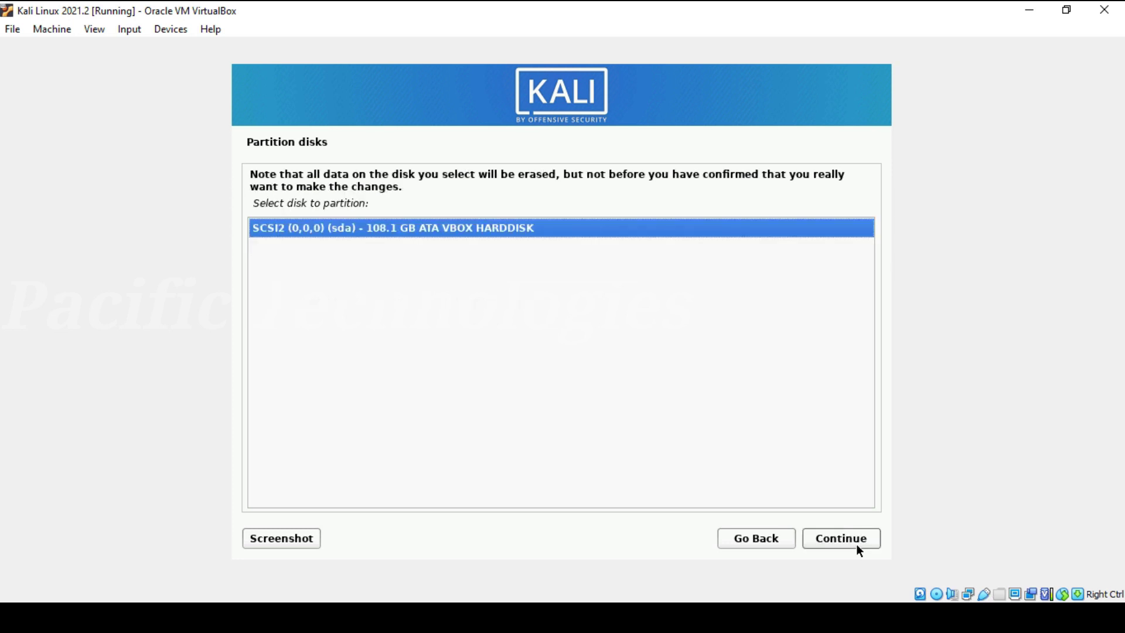
pyautogui.click(857, 545)
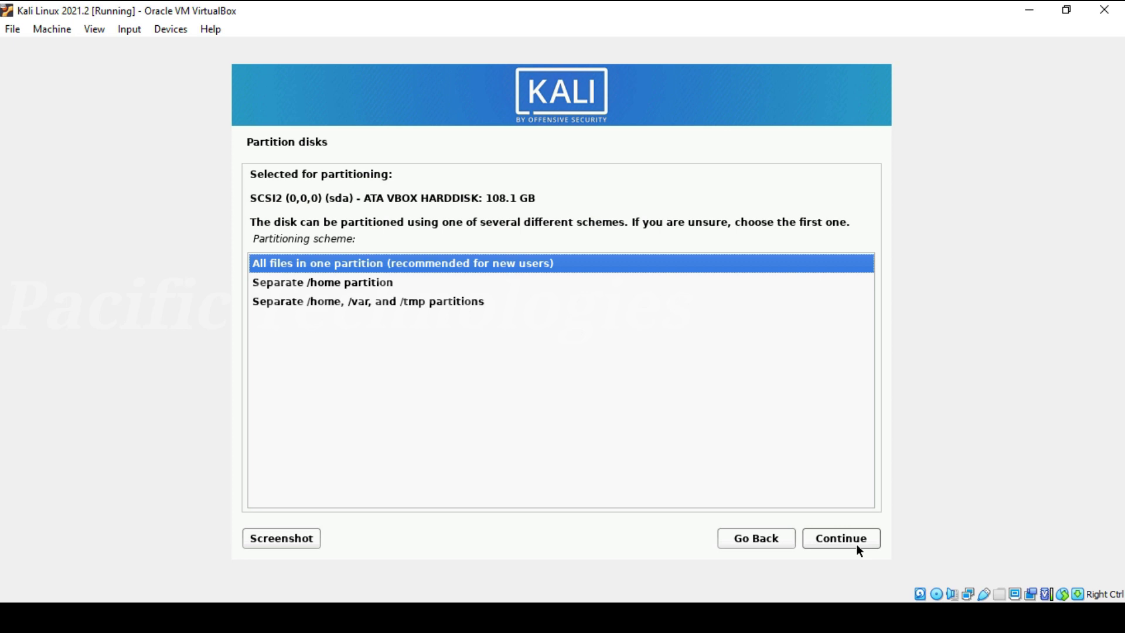
pyautogui.click(856, 543)
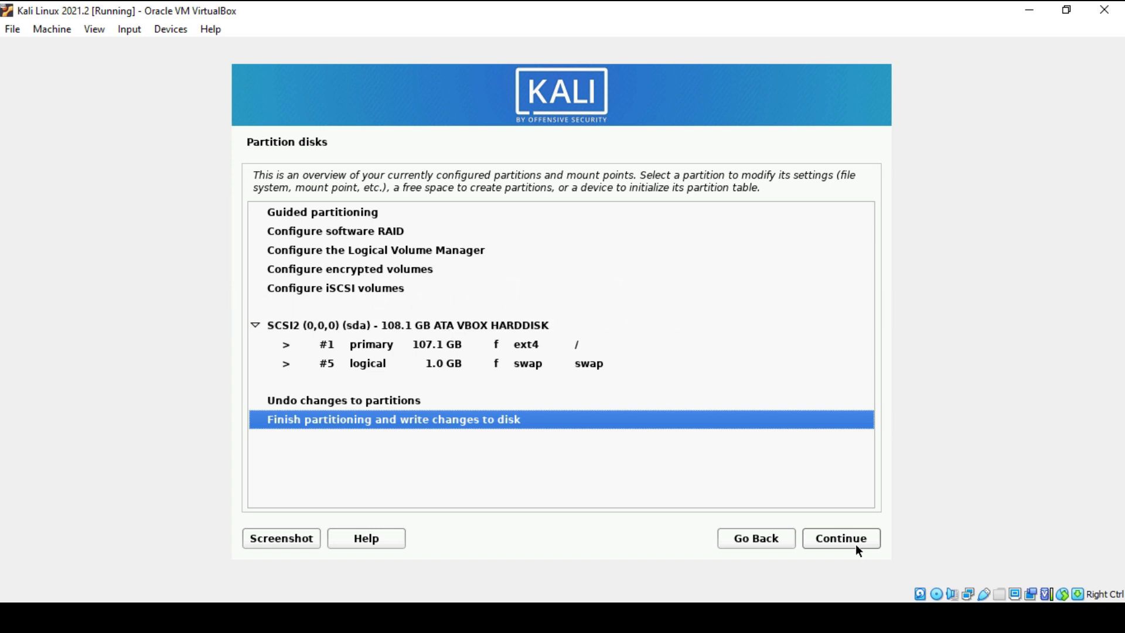
pyautogui.click(852, 543)
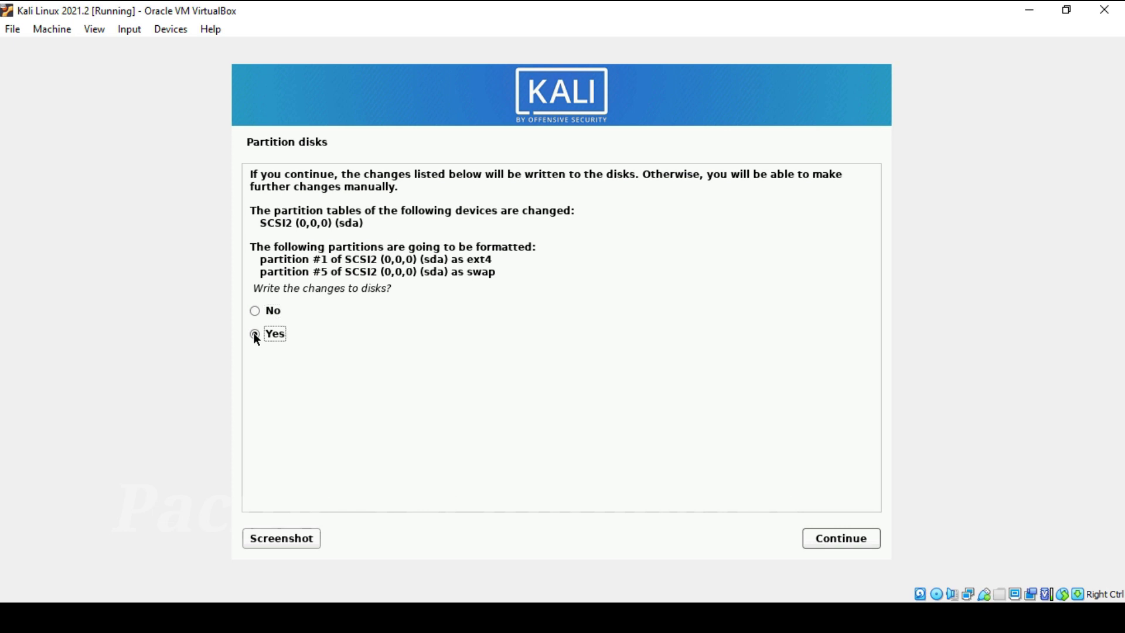
pyautogui.click(841, 538)
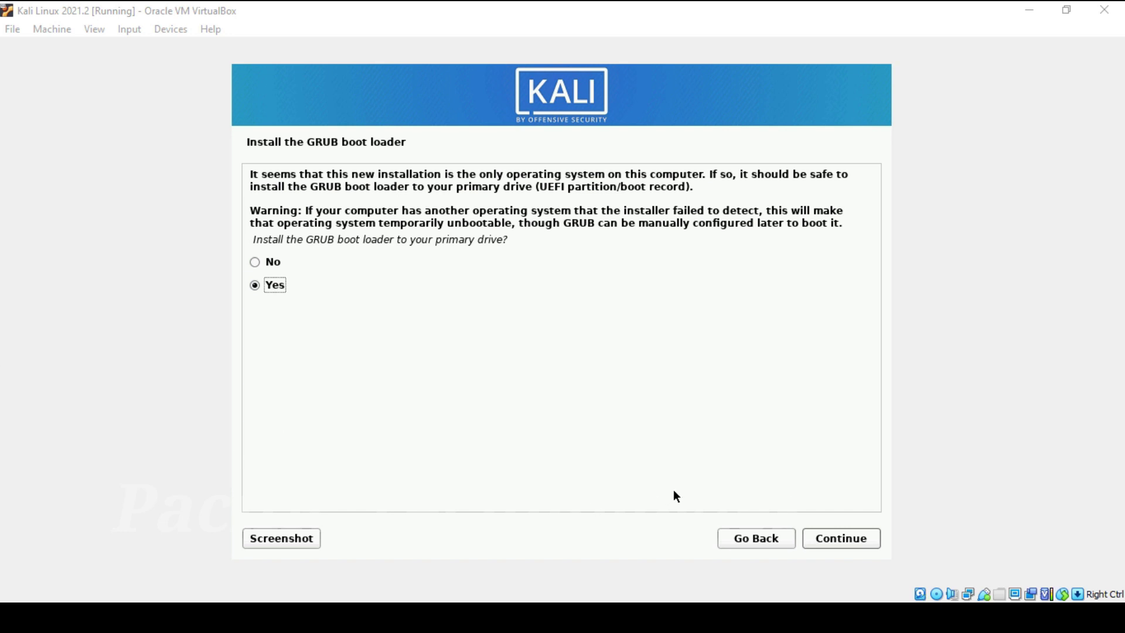
# Step: Install the GRUB boot loader on /dev/sda and finish the installation to reboot
pyautogui.click(848, 535)
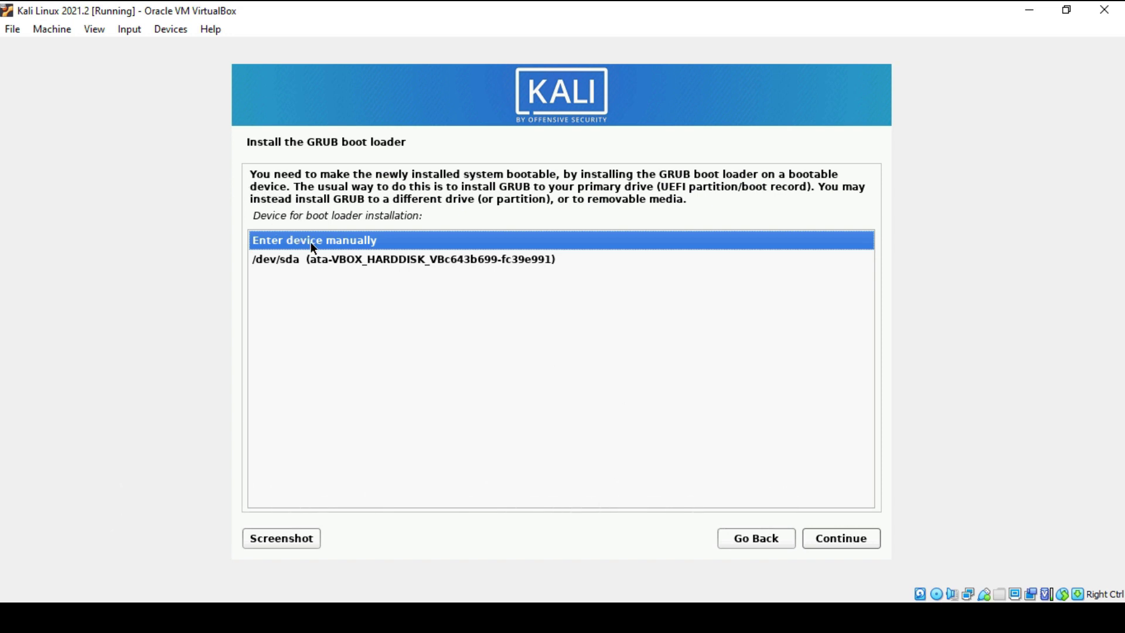
pyautogui.click(326, 260)
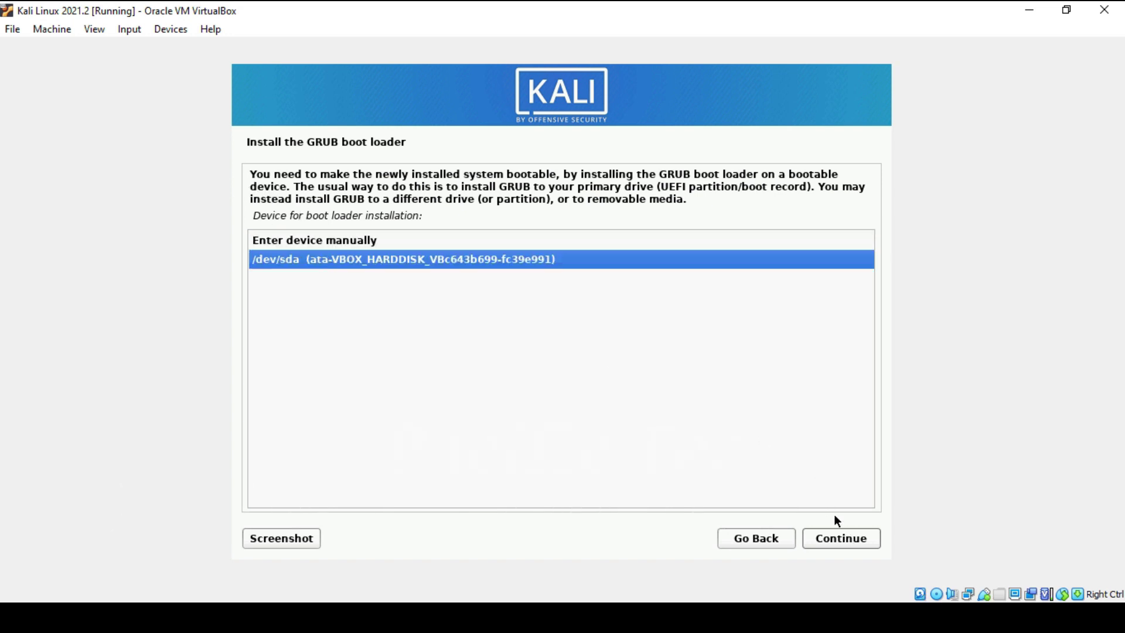
pyautogui.click(861, 543)
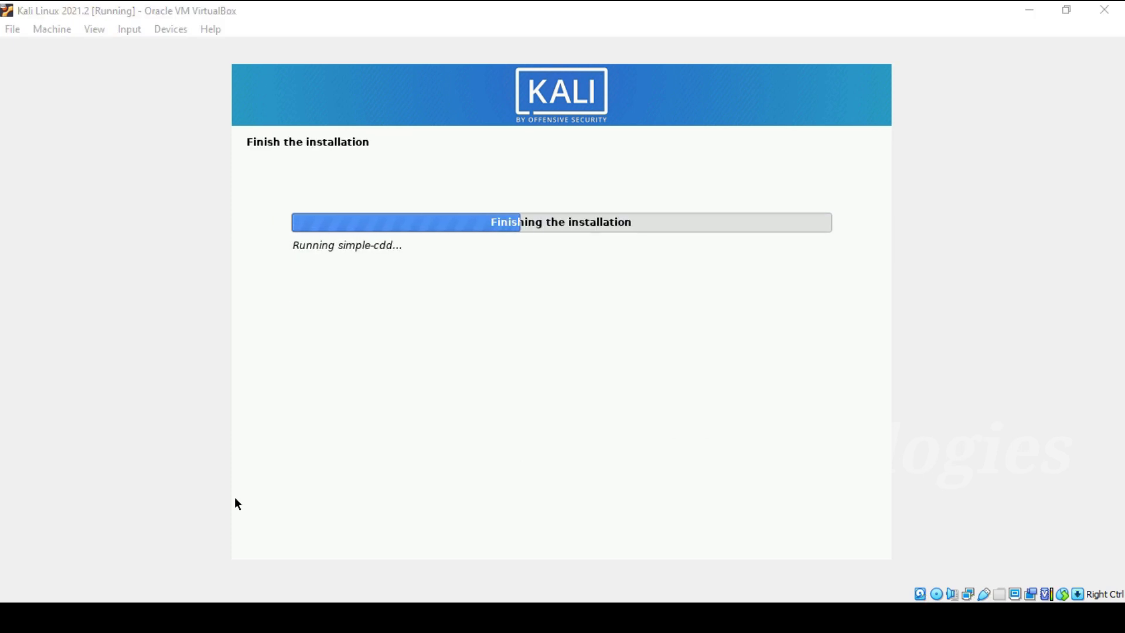
pyautogui.click(841, 538)
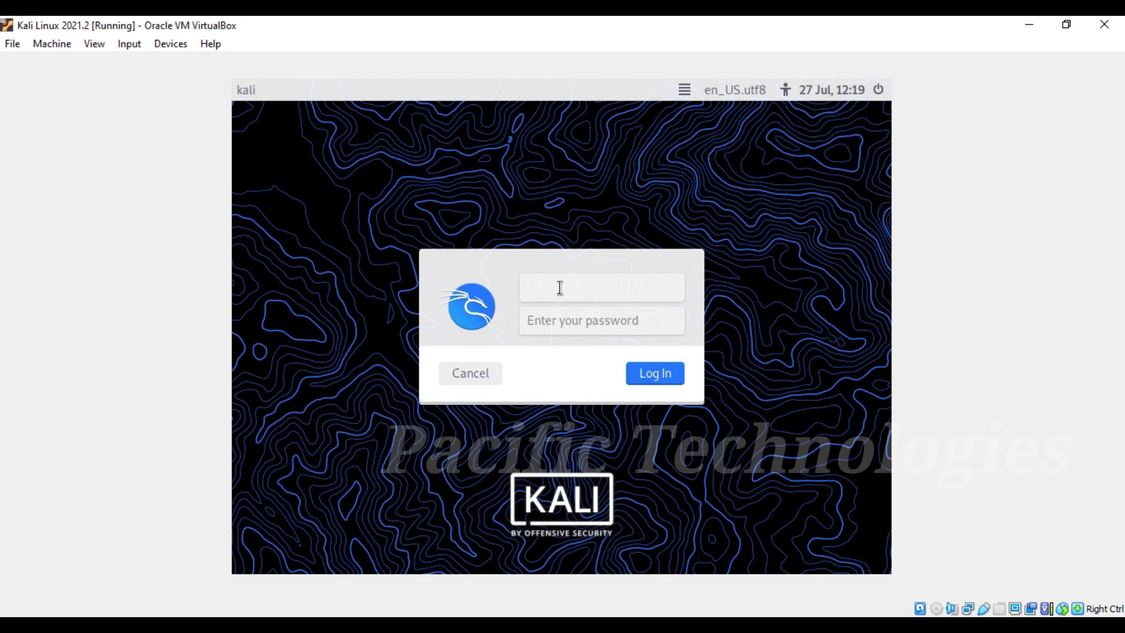
# Step: Sign in to Kali with the user's credentials, then open a terminal and move it up-left
pyautogui.write('pasipic')
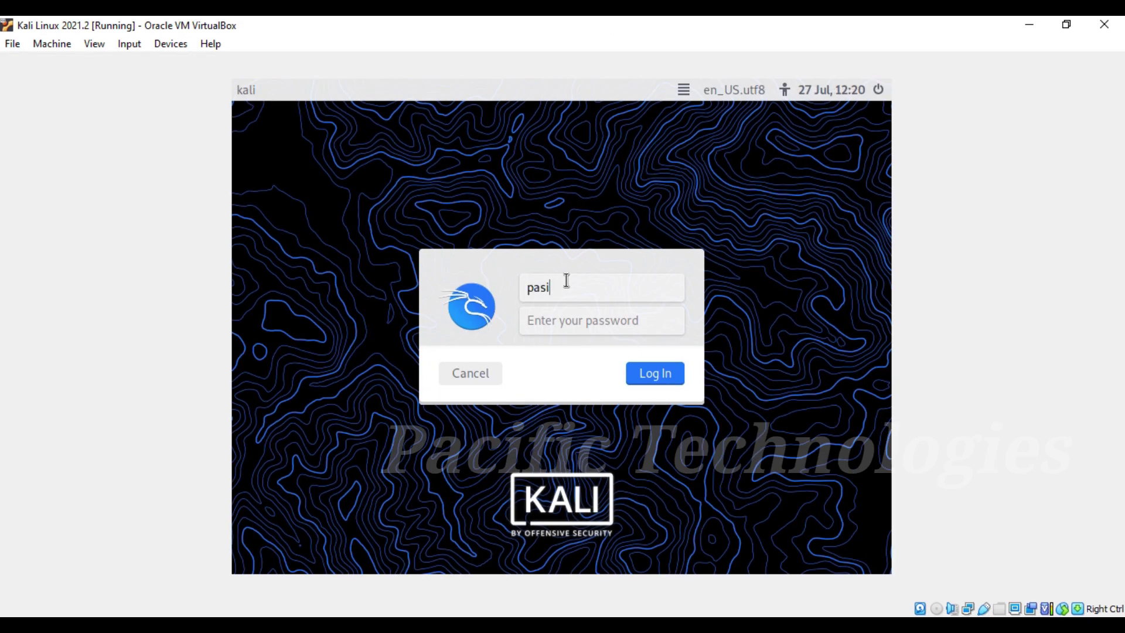
pyautogui.press('Tab')
pyautogui.write('password')
pyautogui.press('Return')
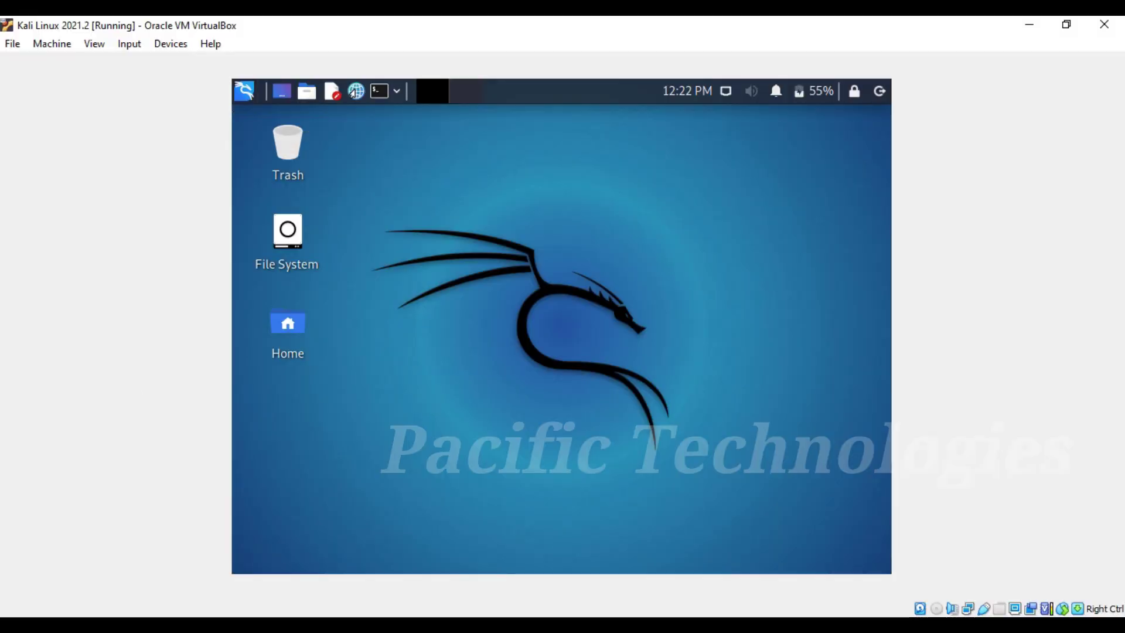
pyautogui.click(379, 91)
pyautogui.moveTo(602, 161); pyautogui.dragTo(558, 152)
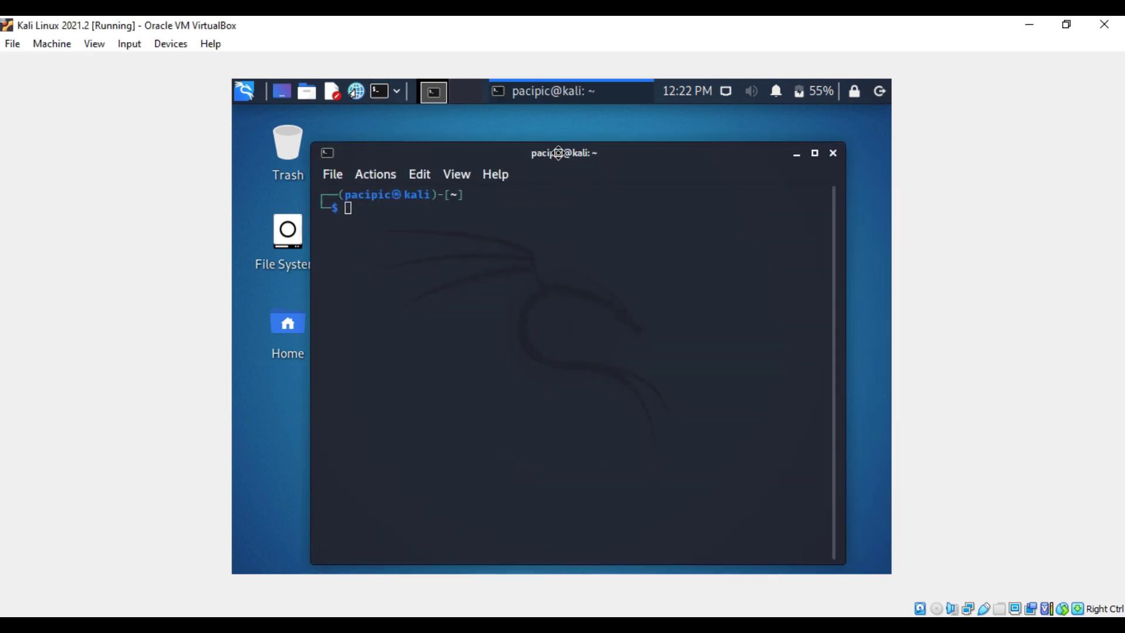
# Step: Maximize the terminal, run sudo apt update with the sudo password, then clear the screen
pyautogui.click(815, 153)
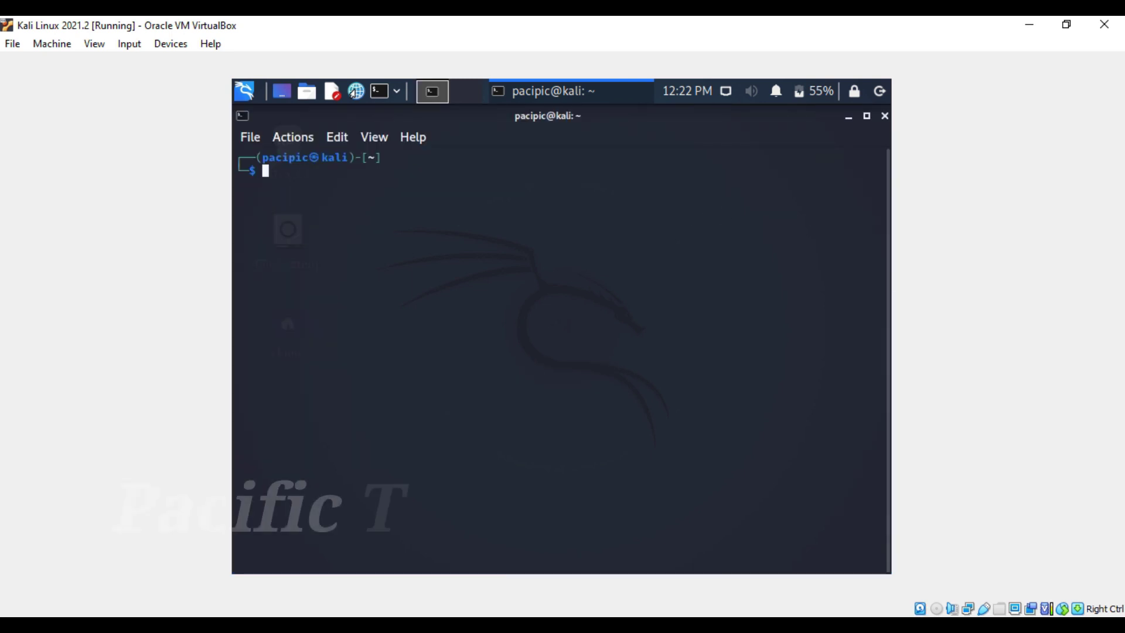
pyautogui.write('sudo ')
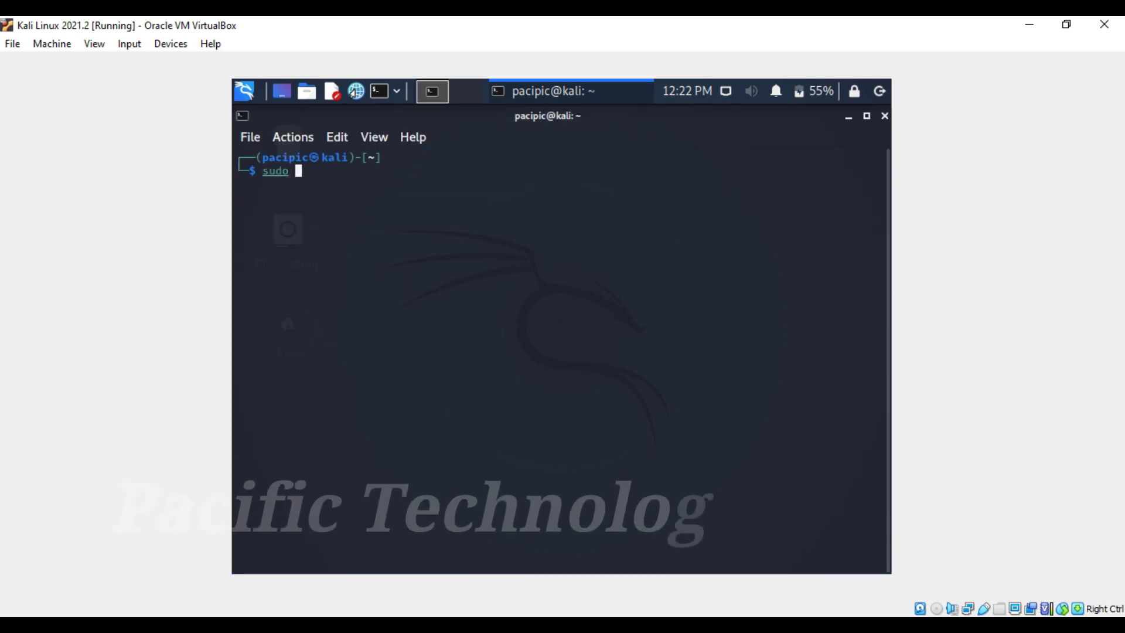
pyautogui.write('apt')
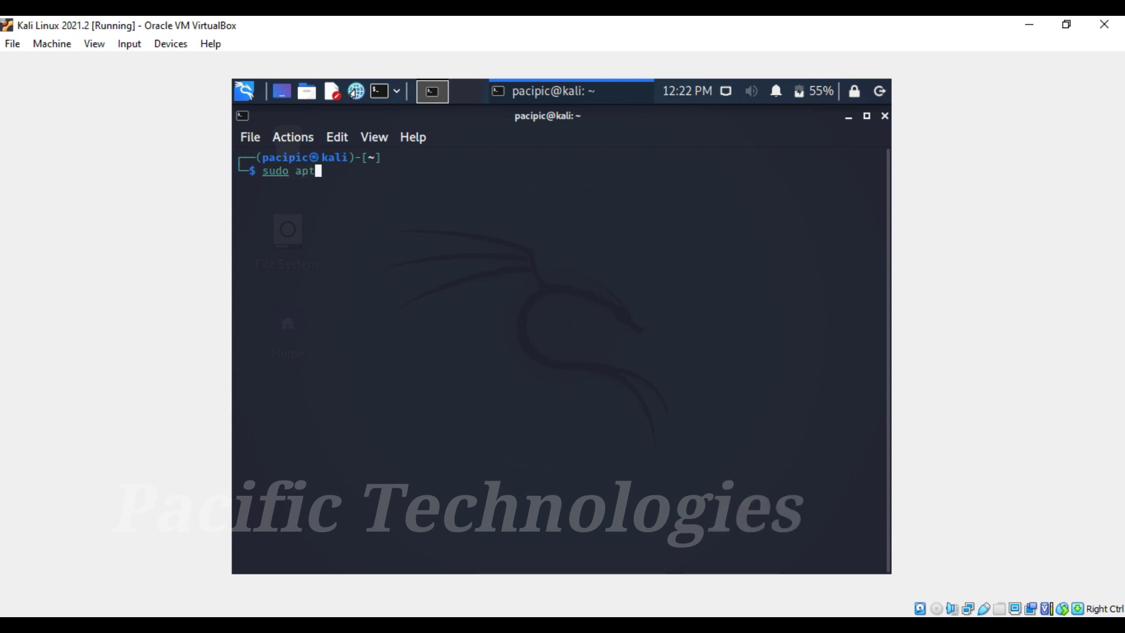
pyautogui.write(' update')
pyautogui.press('Return')
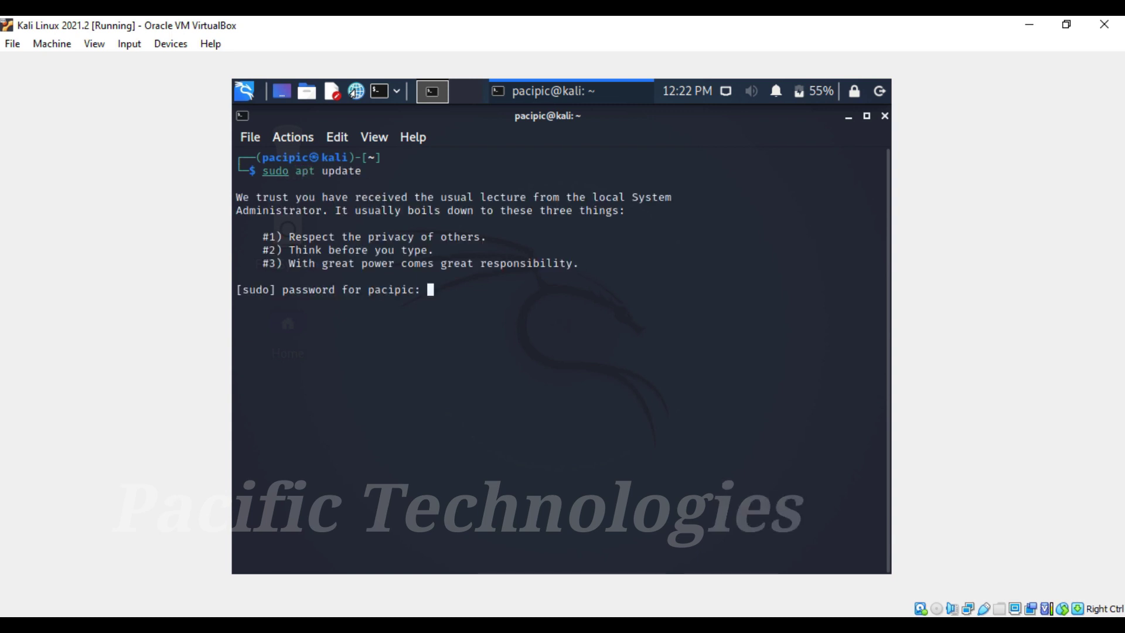
pyautogui.press('Return')
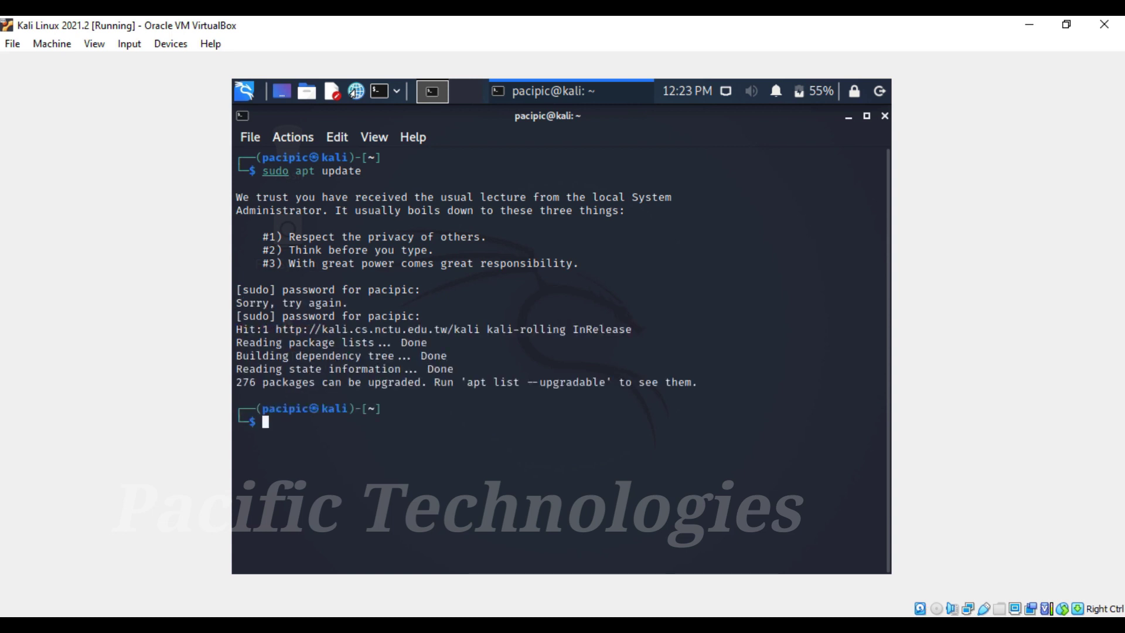
pyautogui.write('clear')
pyautogui.press('Return')
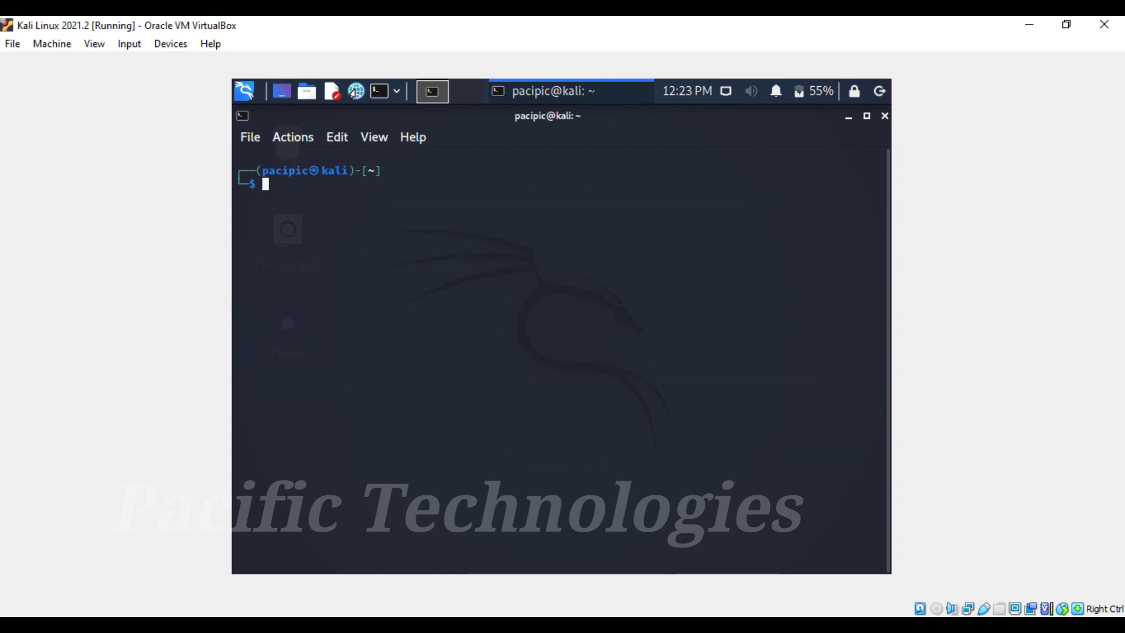
# Step: Run sudo apt upgrade, confirm with y, and clear the terminal when it finishes
pyautogui.write('sudo')
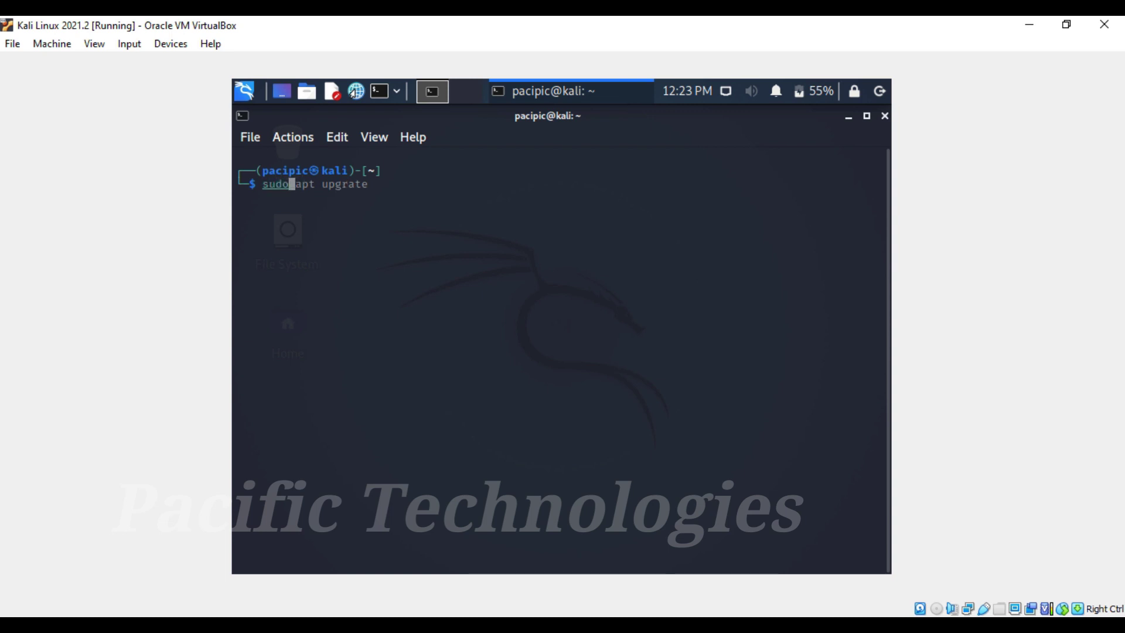
pyautogui.write(' apt upgrade')
pyautogui.press('Return')
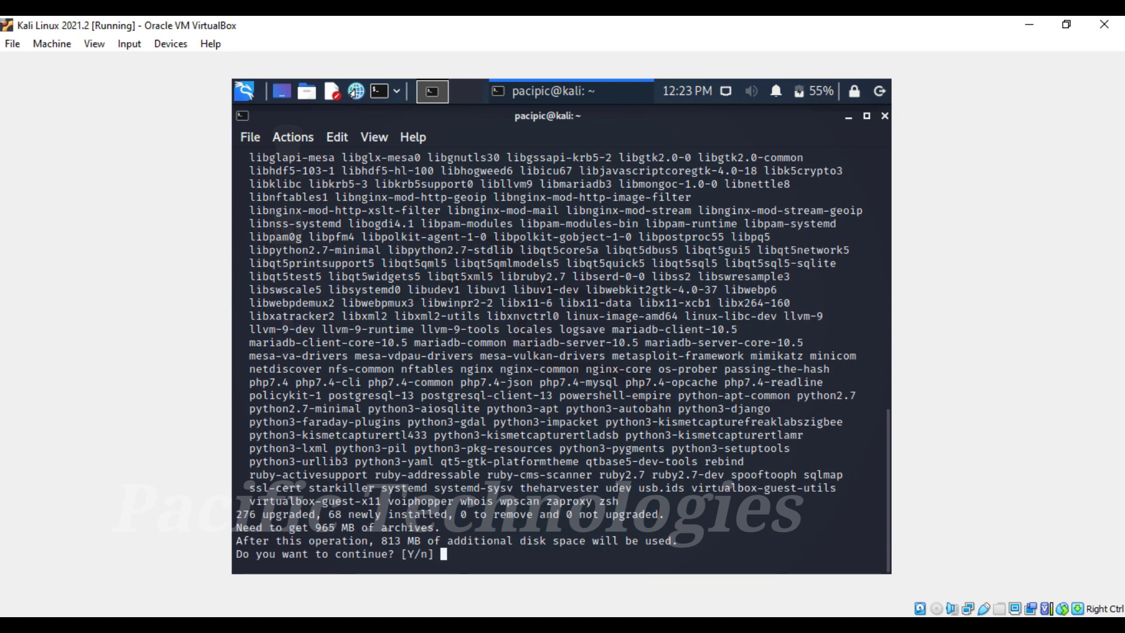
pyautogui.write('y')
pyautogui.press('Return')
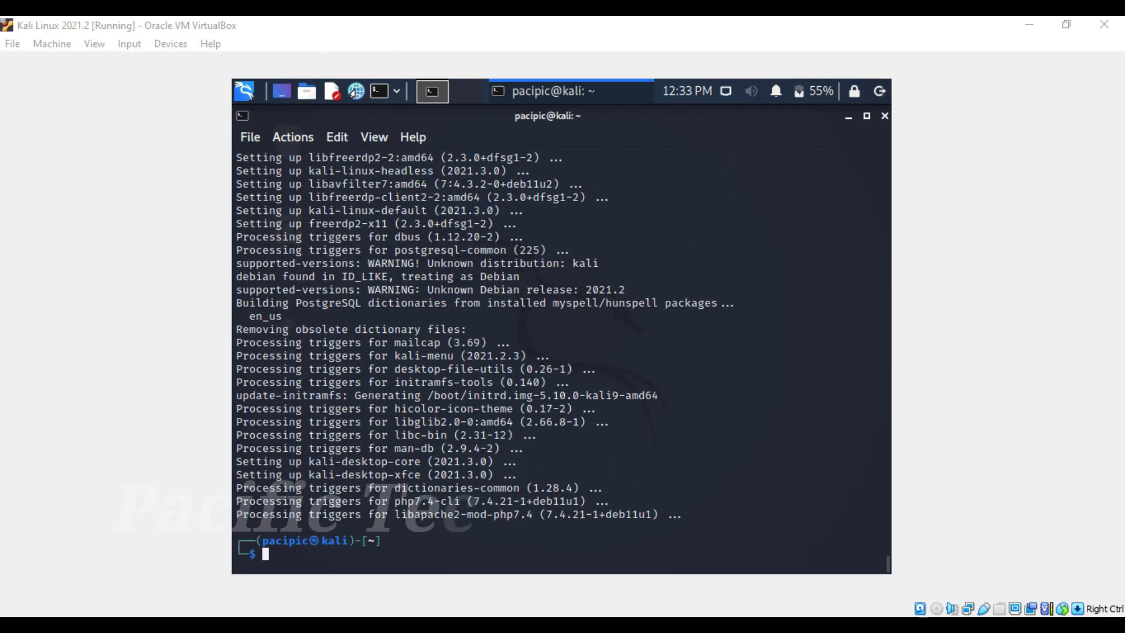
pyautogui.write('clear')
pyautogui.press('Return')
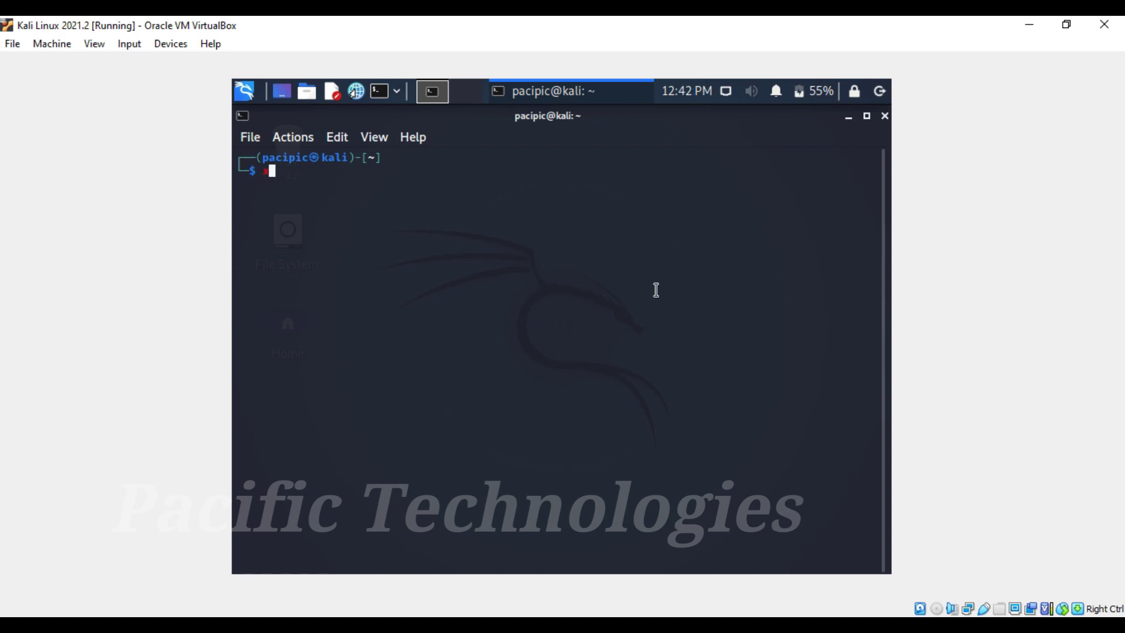
# Step: Install linux-headers-$(uname -r) via sudo apt install, confirm, then clear the terminal
pyautogui.write('sudo apt ins')
pyautogui.press('Tab')
pyautogui.write('linux')
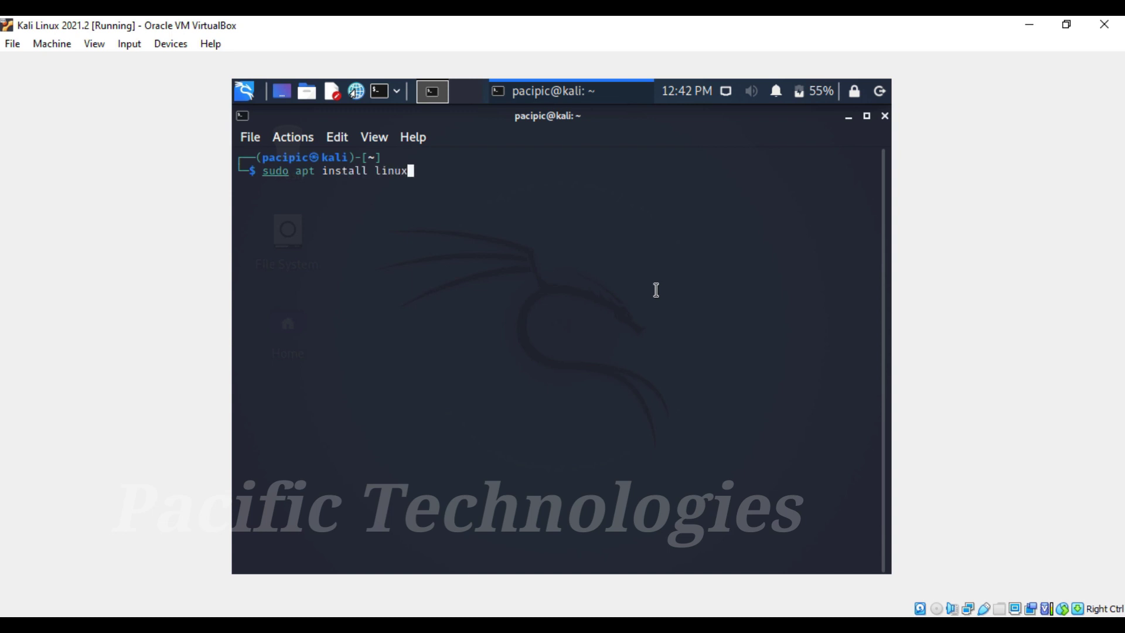
pyautogui.write('-headers-$(unam')
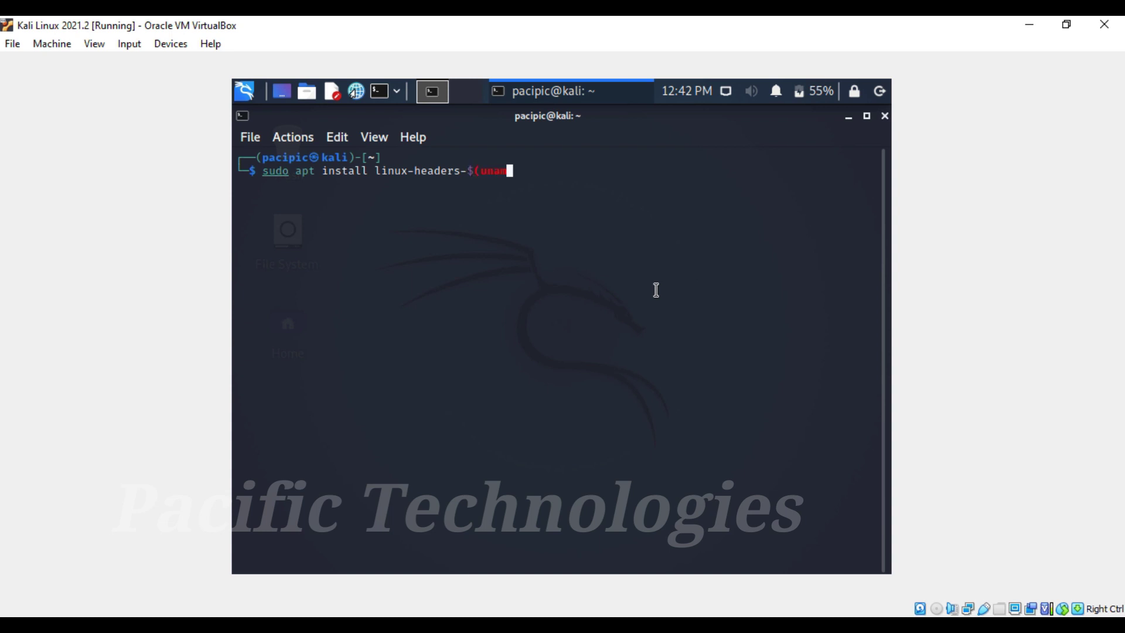
pyautogui.write('e -r)')
pyautogui.press('Return')
pyautogui.press('Return')
pyautogui.write('y')
pyautogui.press('Return')
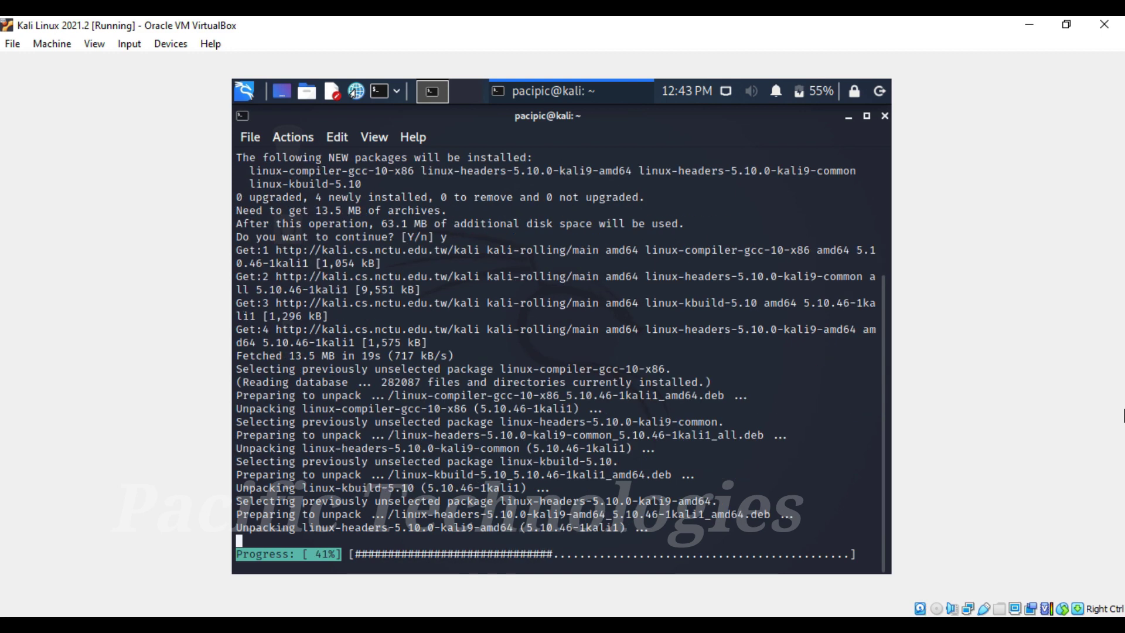
pyautogui.write('clear')
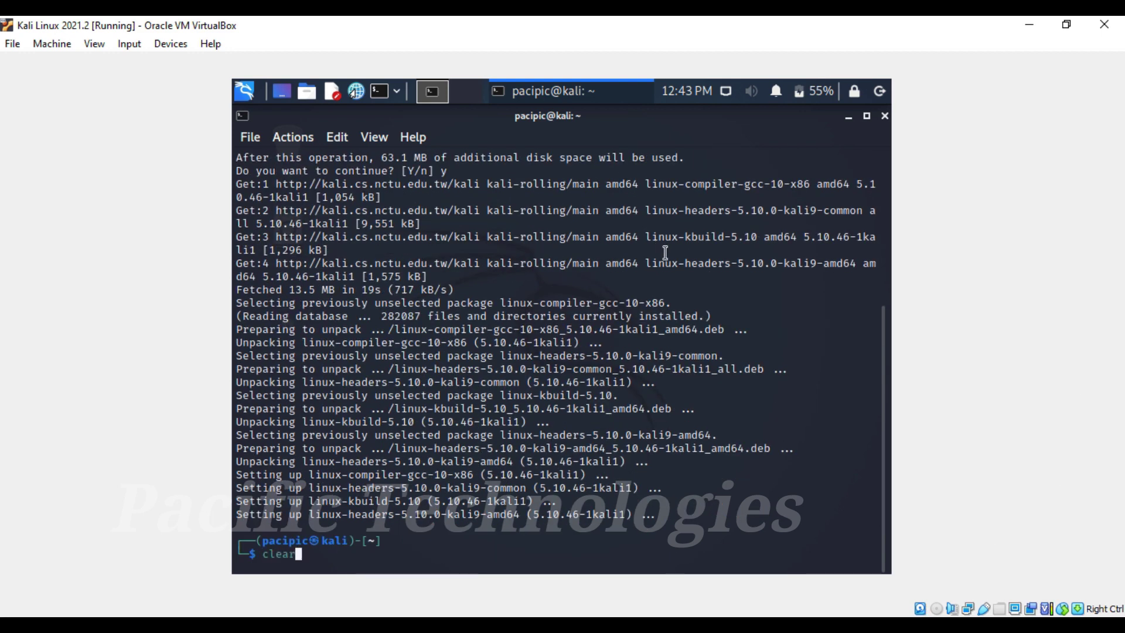
pyautogui.press('Return')
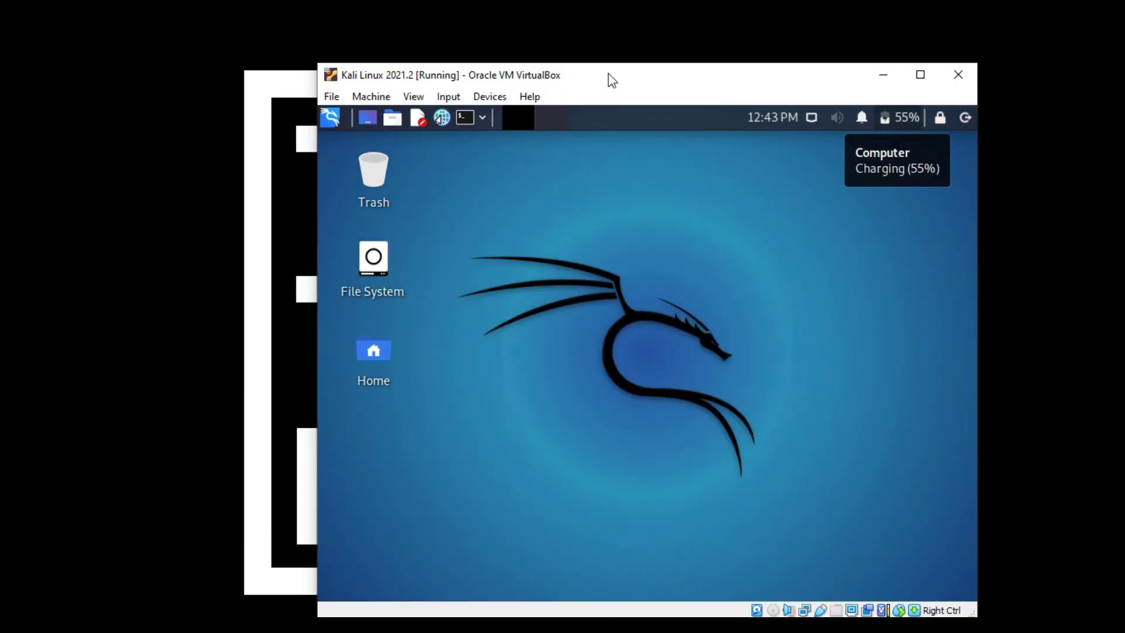
# Step: Insert the Guest Additions CD, open the VBox_GAs_6.1.24 disc, and copy all its files
pyautogui.moveTo(608, 73); pyautogui.dragTo(502, 68)
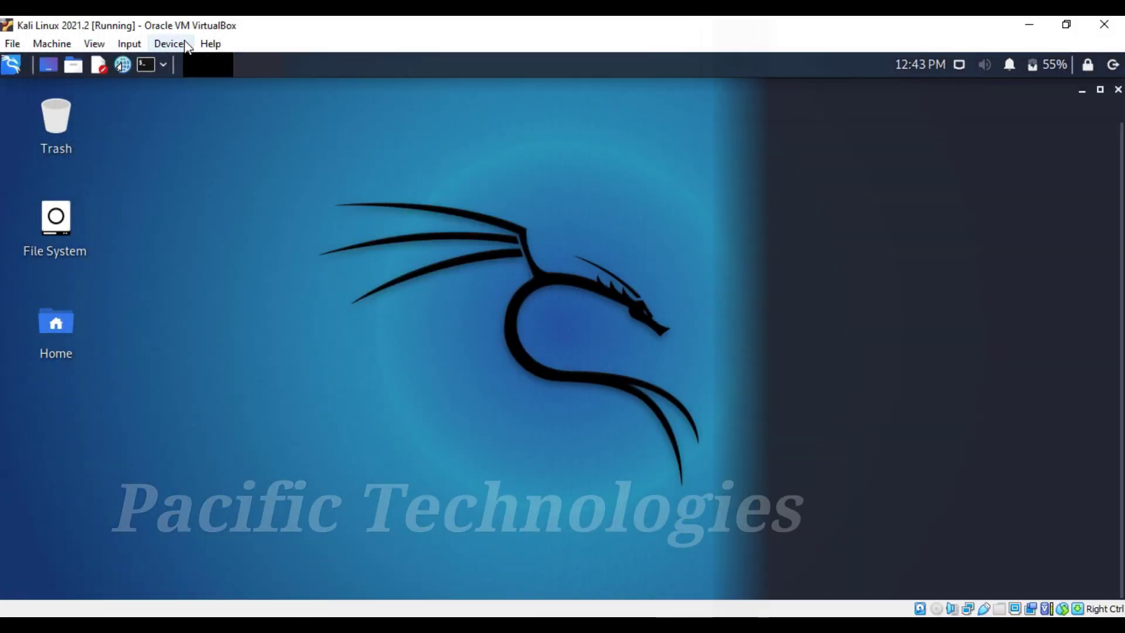
pyautogui.click(186, 47)
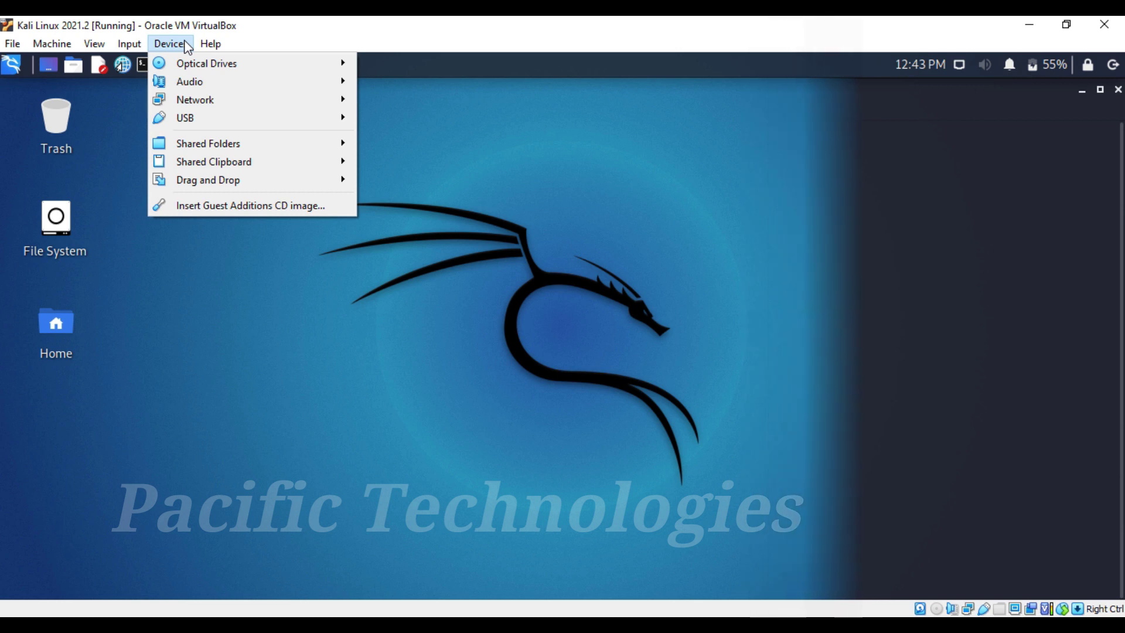
pyautogui.click(251, 206)
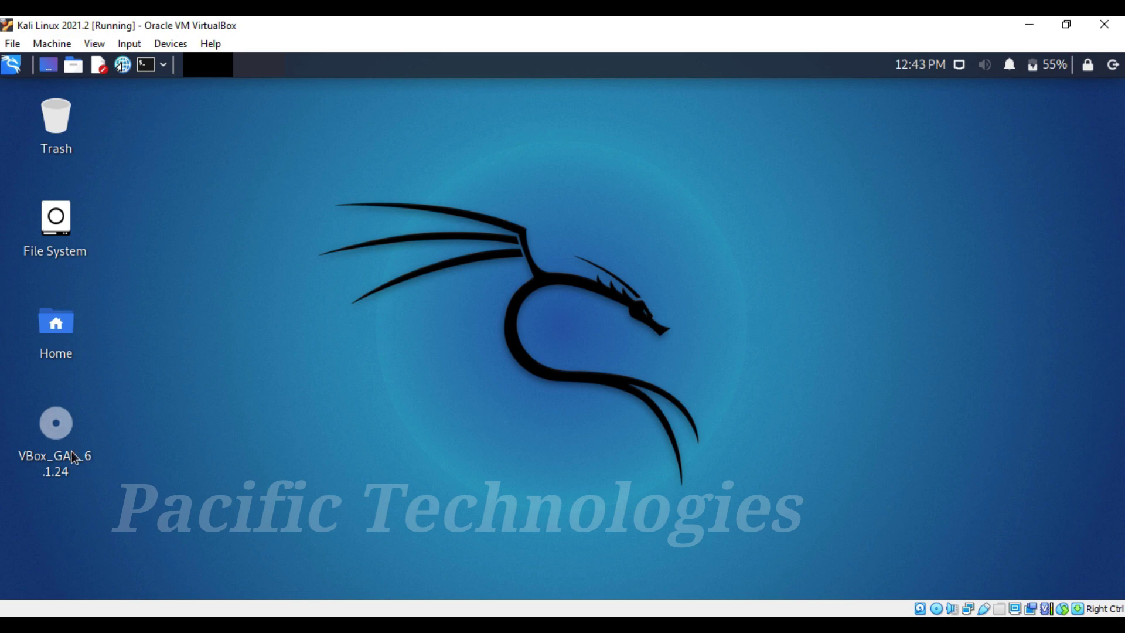
pyautogui.click(73, 456)
pyautogui.rightClick(64, 440)
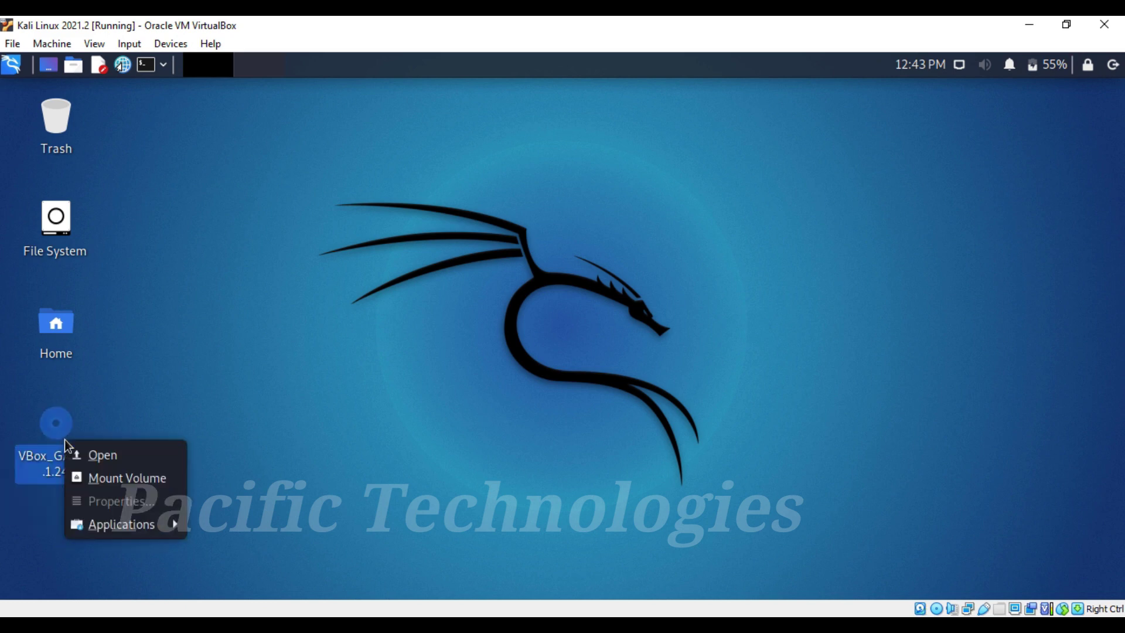
pyautogui.click(104, 455)
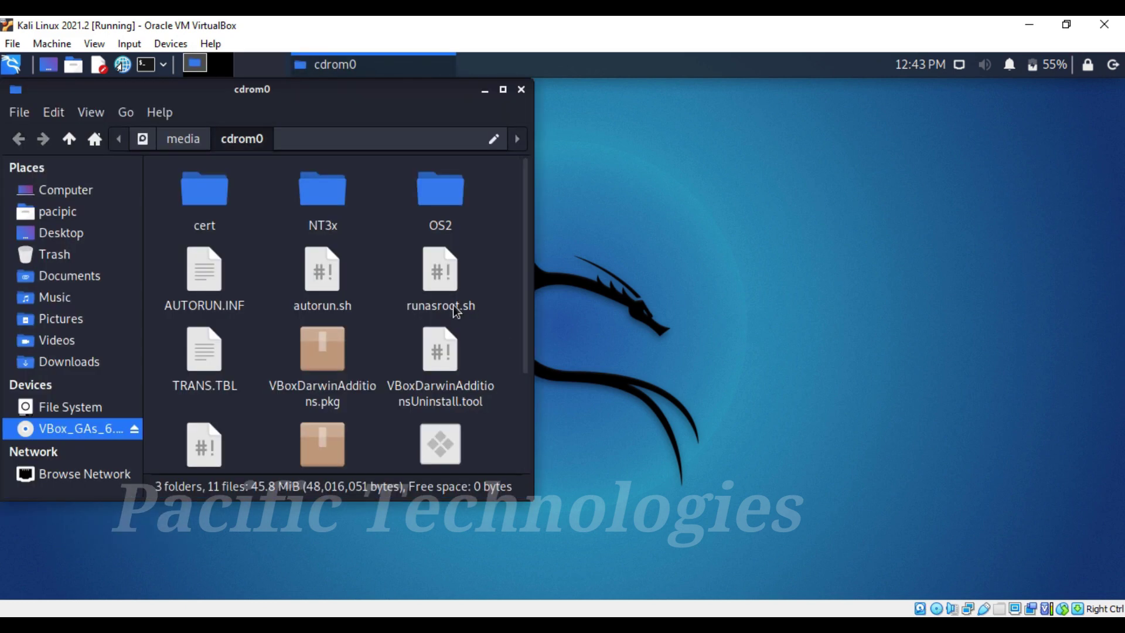
pyautogui.scroll(-3, 487, 302)
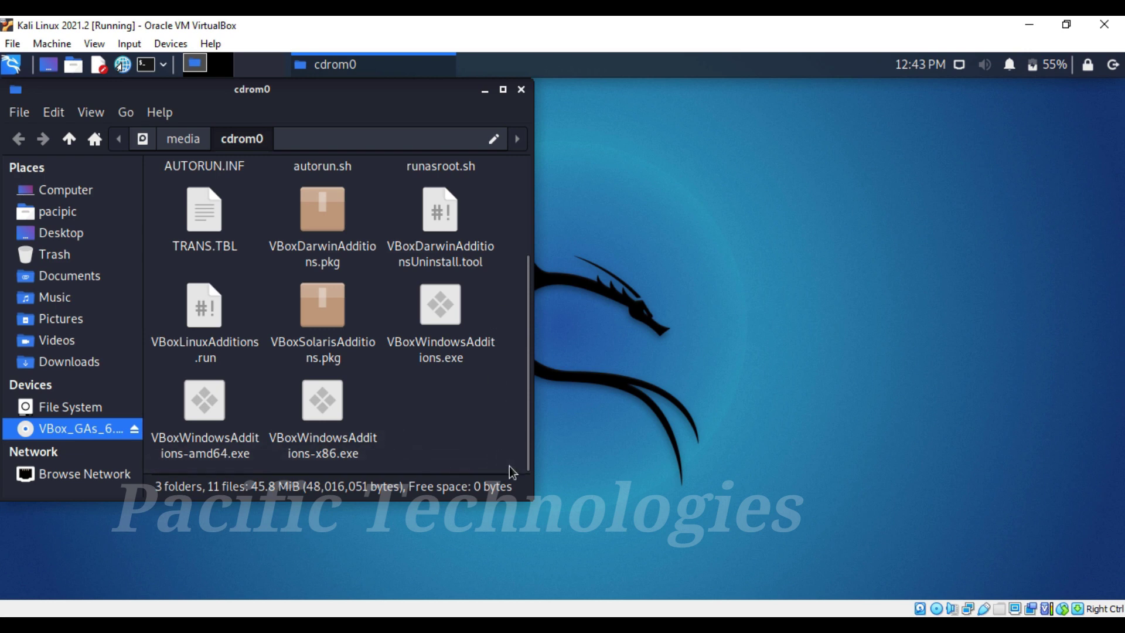
pyautogui.moveTo(509, 467); pyautogui.dragTo(185, 136)
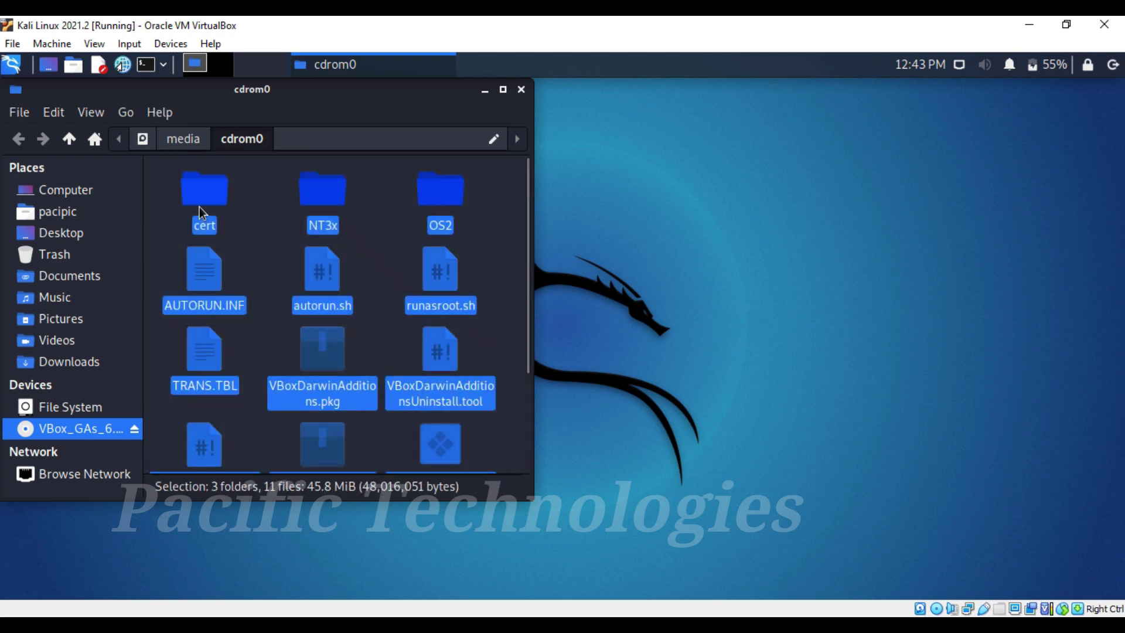
pyautogui.rightClick(200, 207)
pyautogui.click(237, 286)
# Step: Create a 'Guest Additions ISO' folder in Downloads and paste the disc files into it
pyautogui.click(79, 362)
pyautogui.rightClick(321, 277)
pyautogui.click(351, 291)
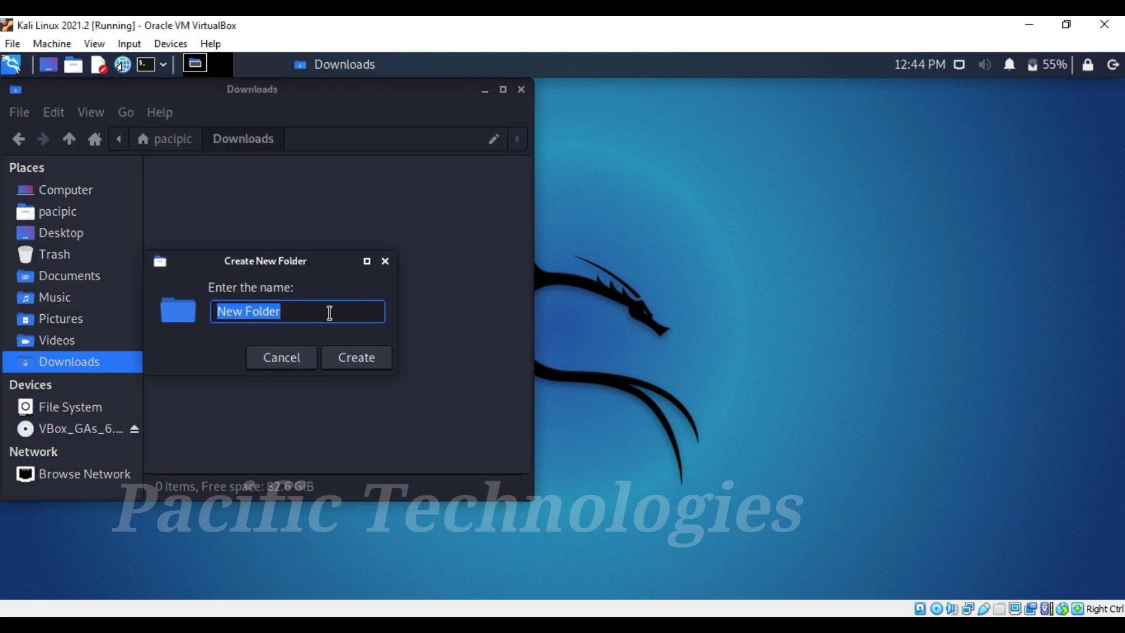
pyautogui.write('Guest Additions ISO')
pyautogui.press('Return')
pyautogui.doubleClick(205, 194)
pyautogui.rightClick(311, 272)
pyautogui.click(379, 336)
pyautogui.scroll(-3, 411, 380)
pyautogui.rightClick(426, 417)
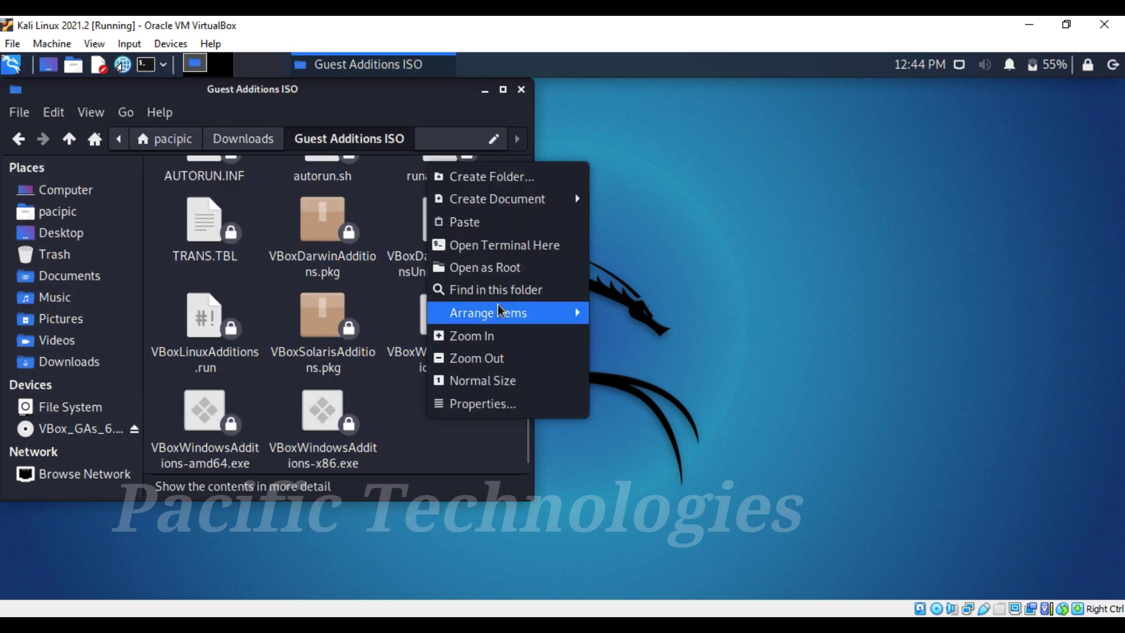
# Step: In a terminal in that folder, list files with ls -ls and chmod 755 VBoxLinuxAdditions.run
pyautogui.click(498, 245)
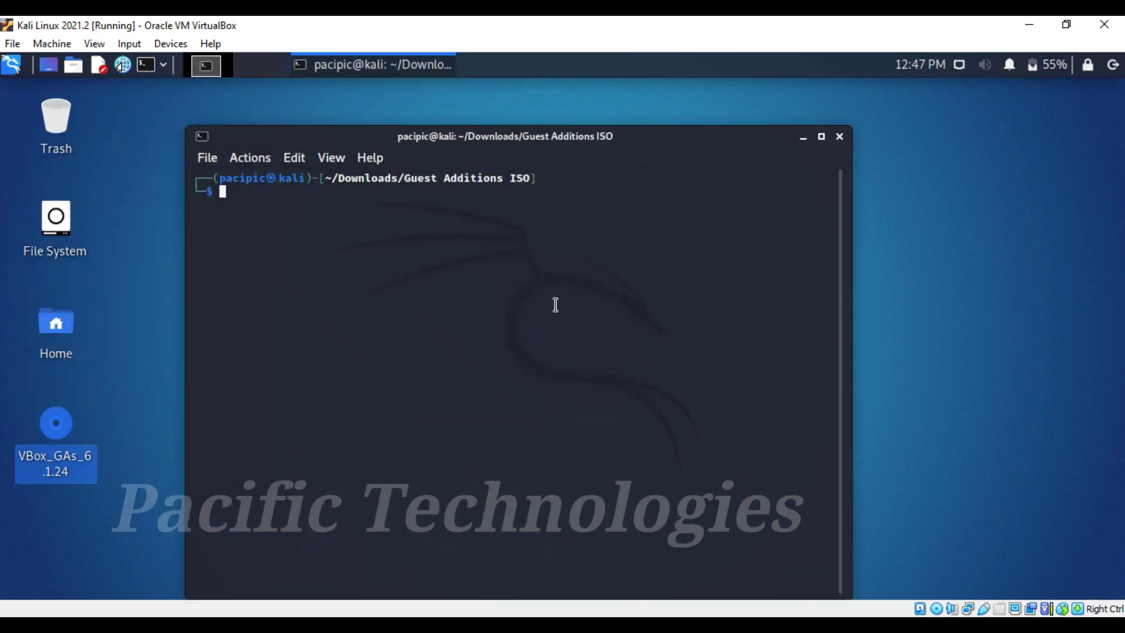
pyautogui.write('ls -ls')
pyautogui.press('Return')
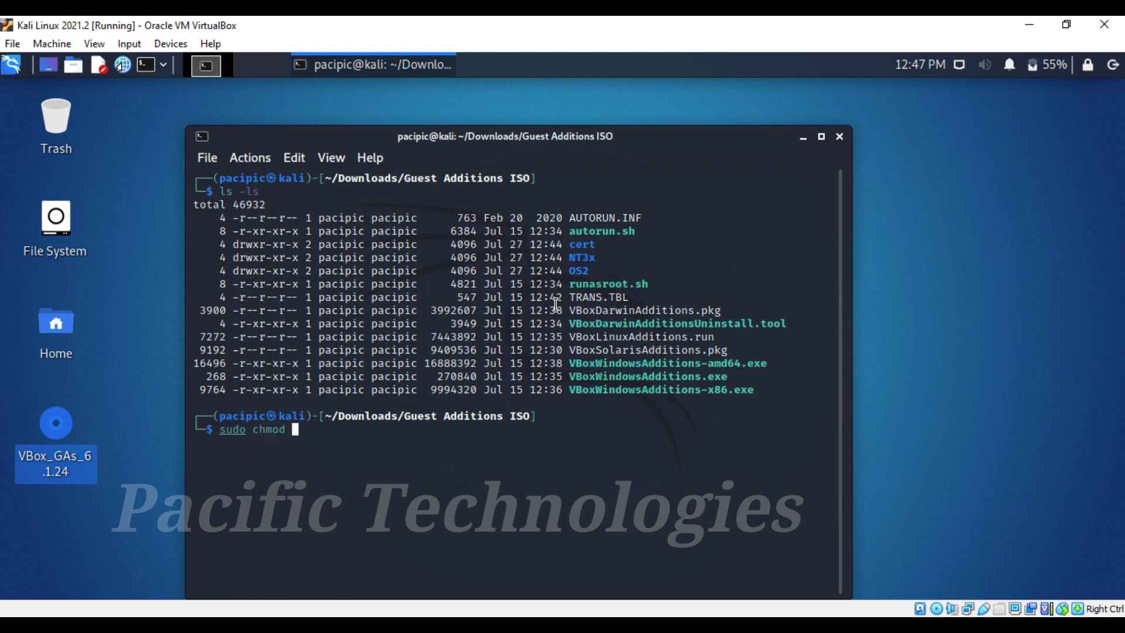
pyautogui.press('Home')
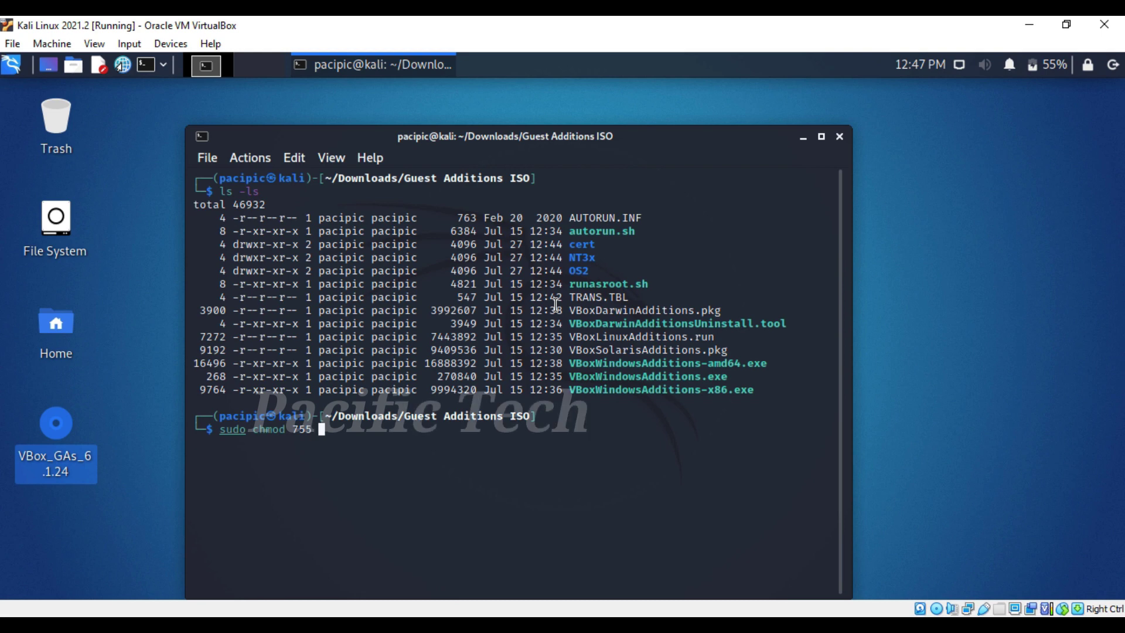
pyautogui.doubleClick(690, 337)
pyautogui.click(678, 450)
pyautogui.write('VBoxLinuxAdditions.run')
pyautogui.press('Return')
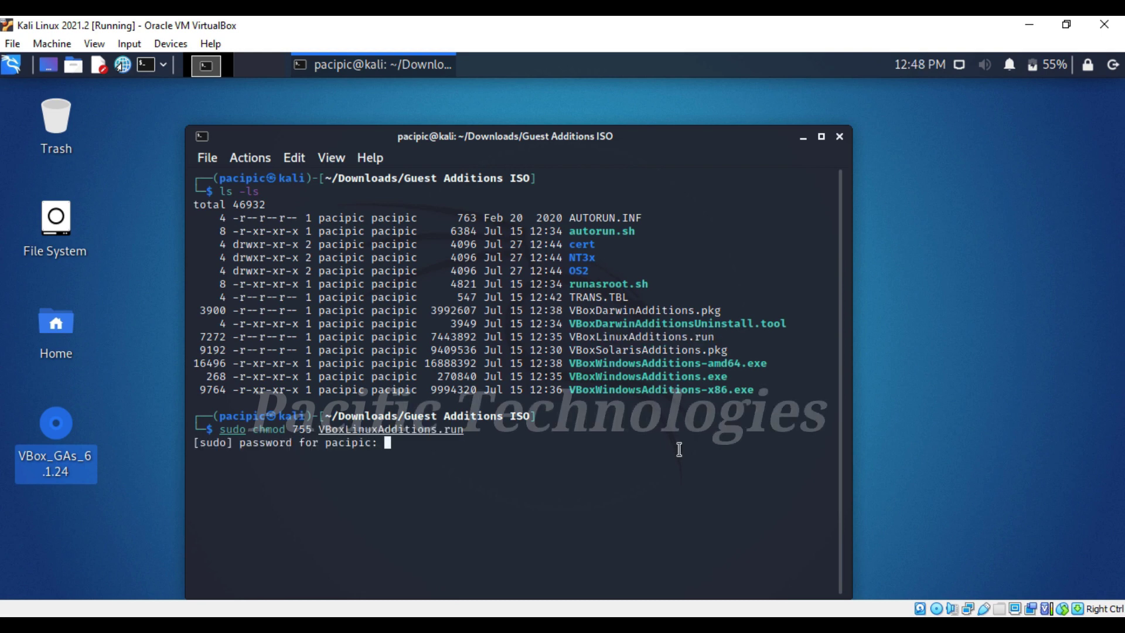
pyautogui.press('Return')
# Step: Run sudo ./VBoxLinuxAdditions.run and answer Y to install Guest Additions 6.1.24
pyautogui.write('.')
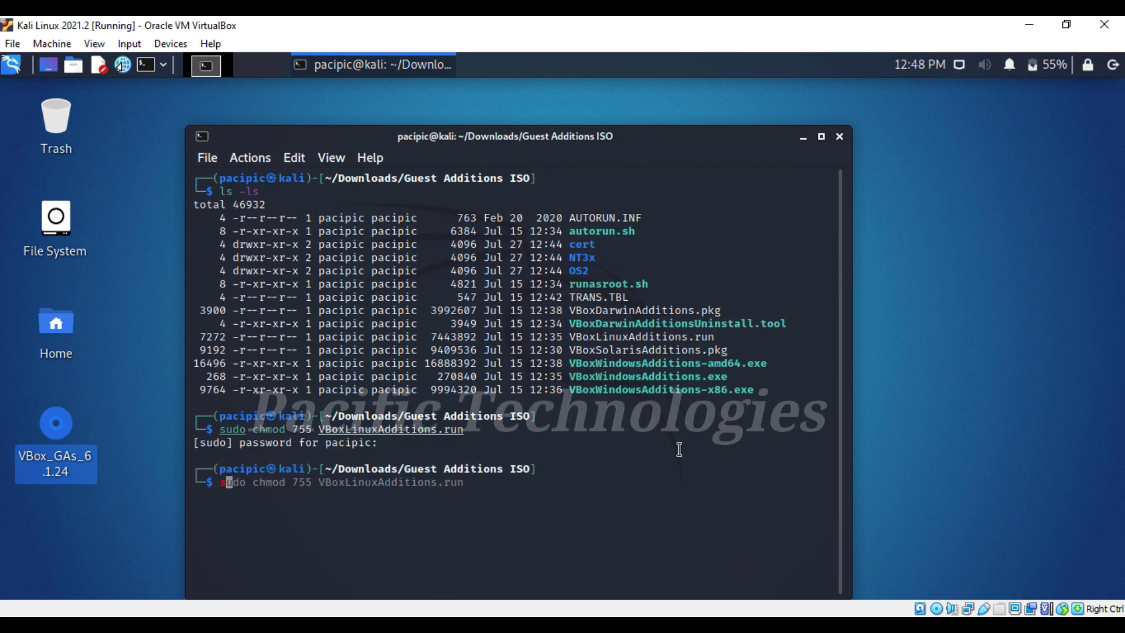
pyautogui.write('/VBoxL')
pyautogui.press('Tab')
pyautogui.press('Return')
pyautogui.write('Y')
pyautogui.press('Return')
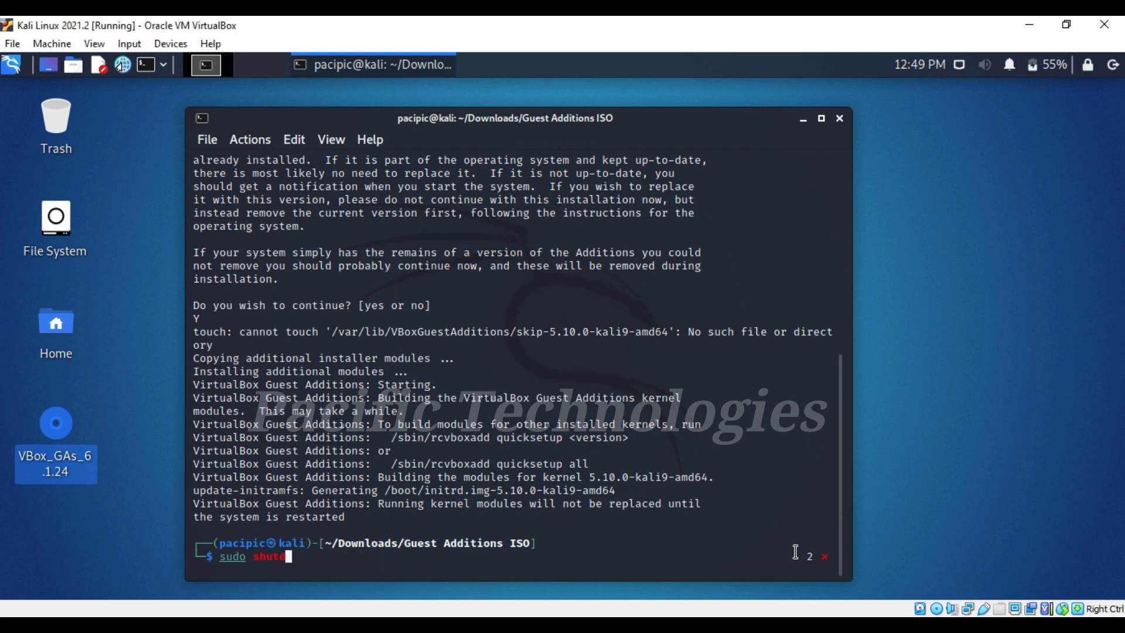
# Step: Shut down the Kali guest, start the VM again, and log back in
pyautogui.press('Return')
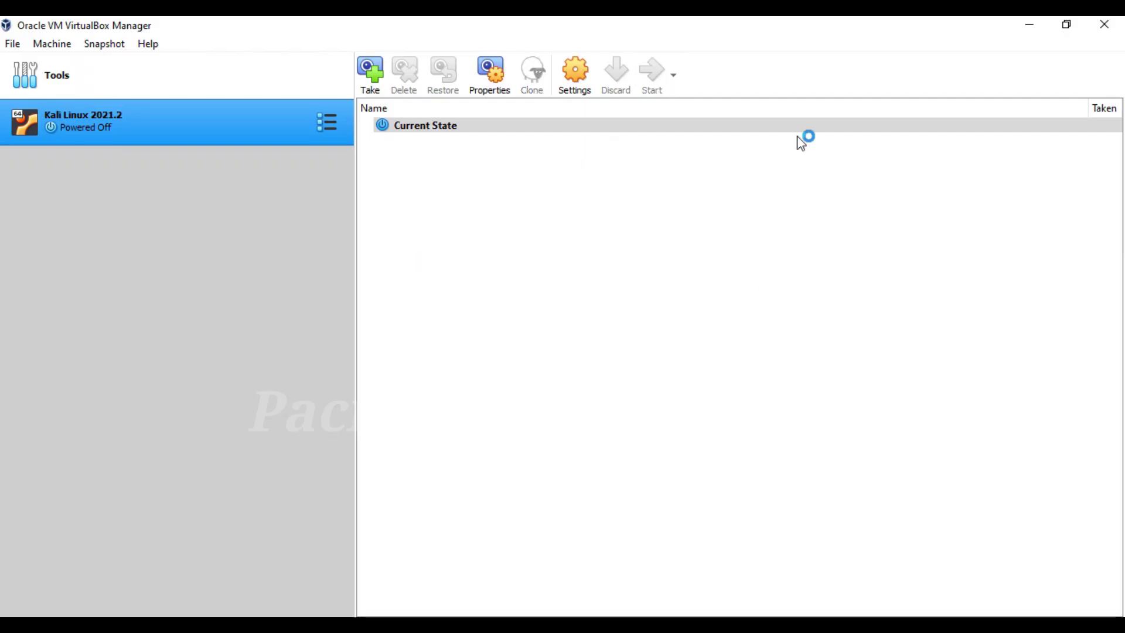
pyautogui.click(650, 75)
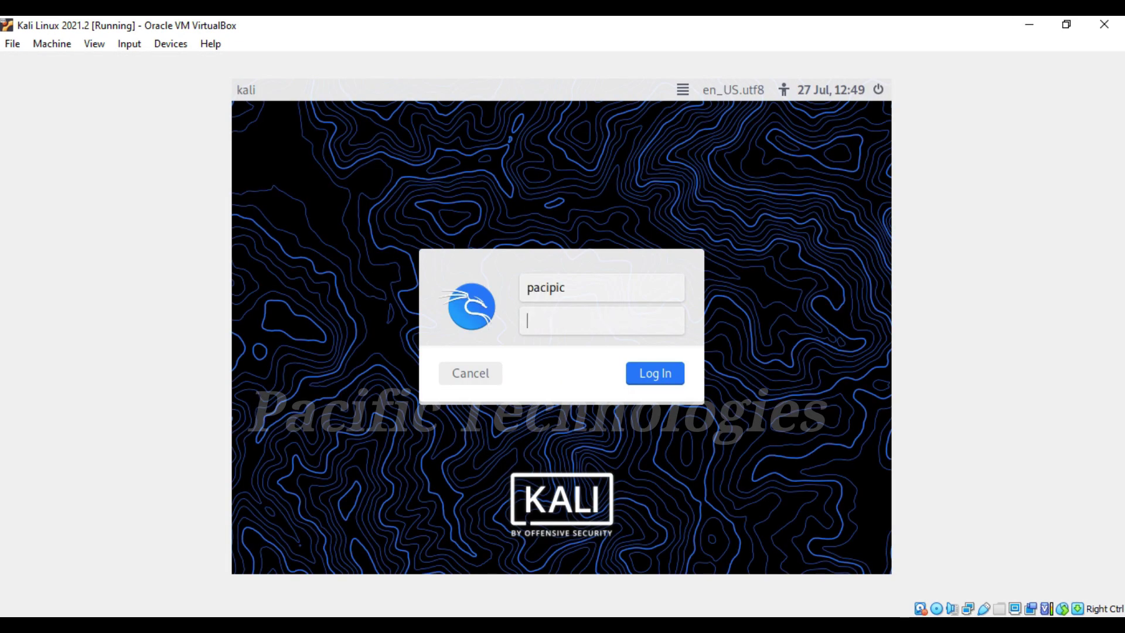
pyautogui.press('Return')
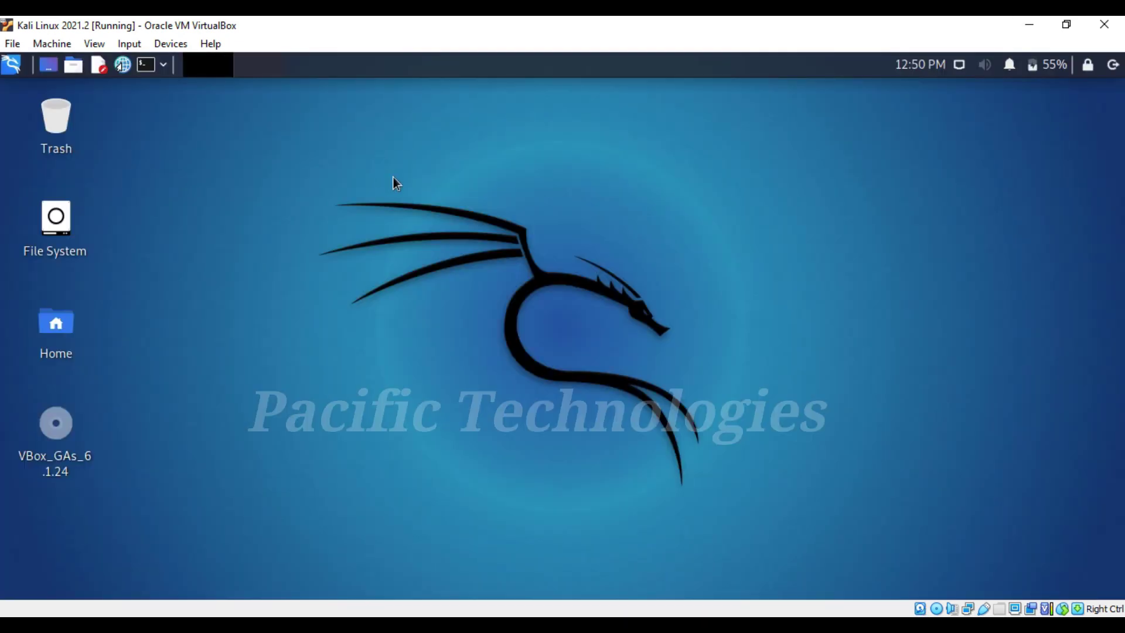
pyautogui.moveTo(437, 25); pyautogui.dragTo(440, 50)
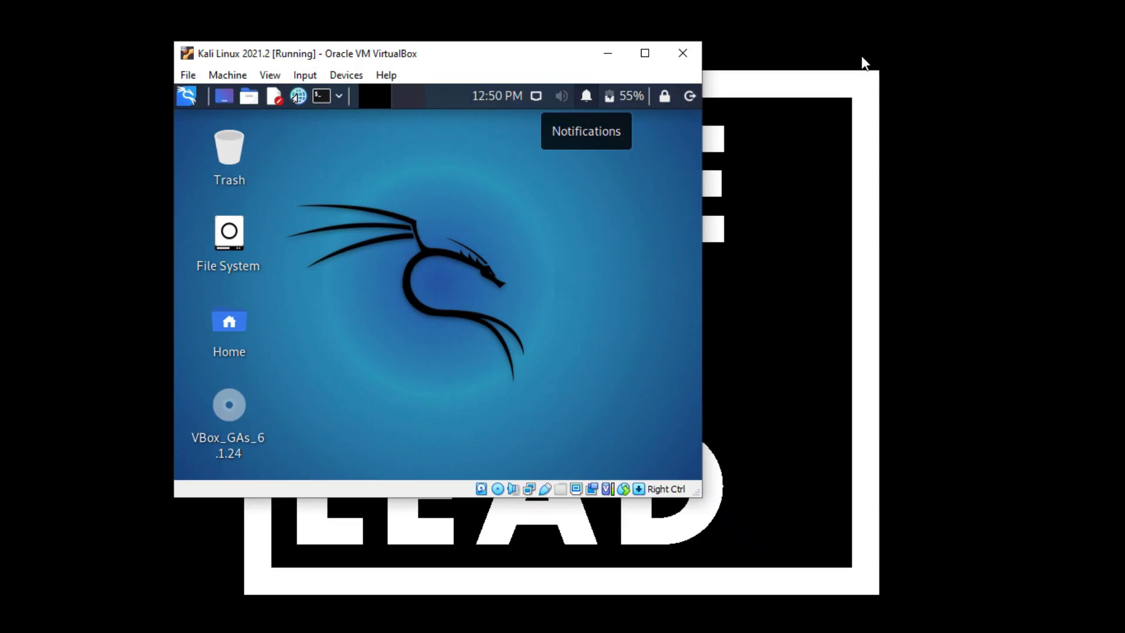
# Step: Maximize the VM window and eject the VBox_GAs Guest Additions volume
pyautogui.doubleClick(552, 56)
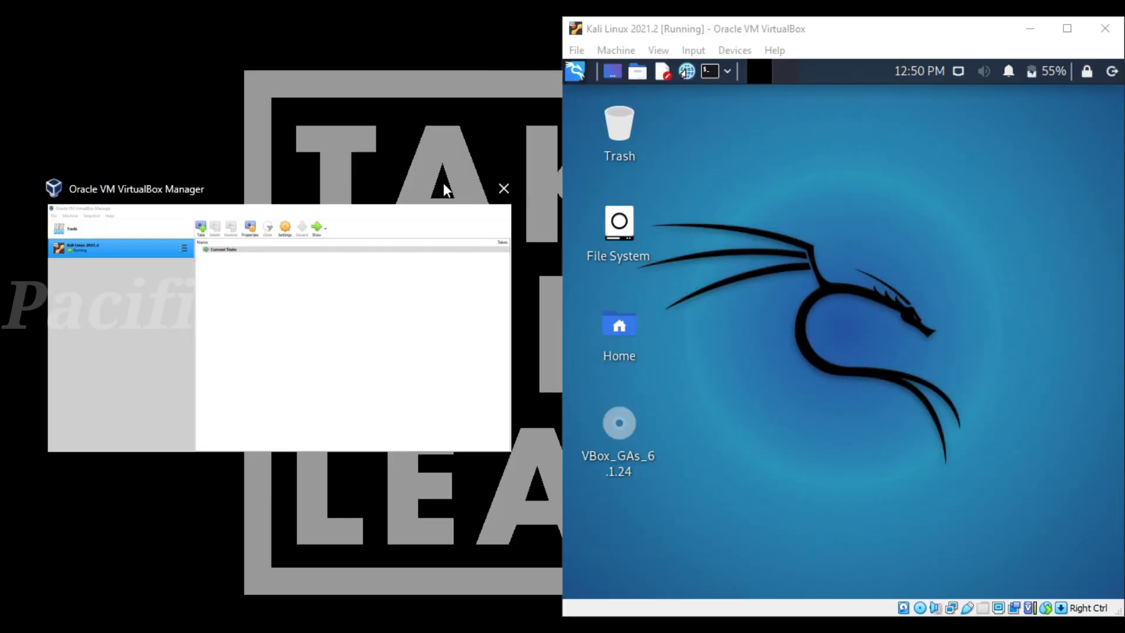
pyautogui.rightClick(68, 460)
pyautogui.click(122, 505)
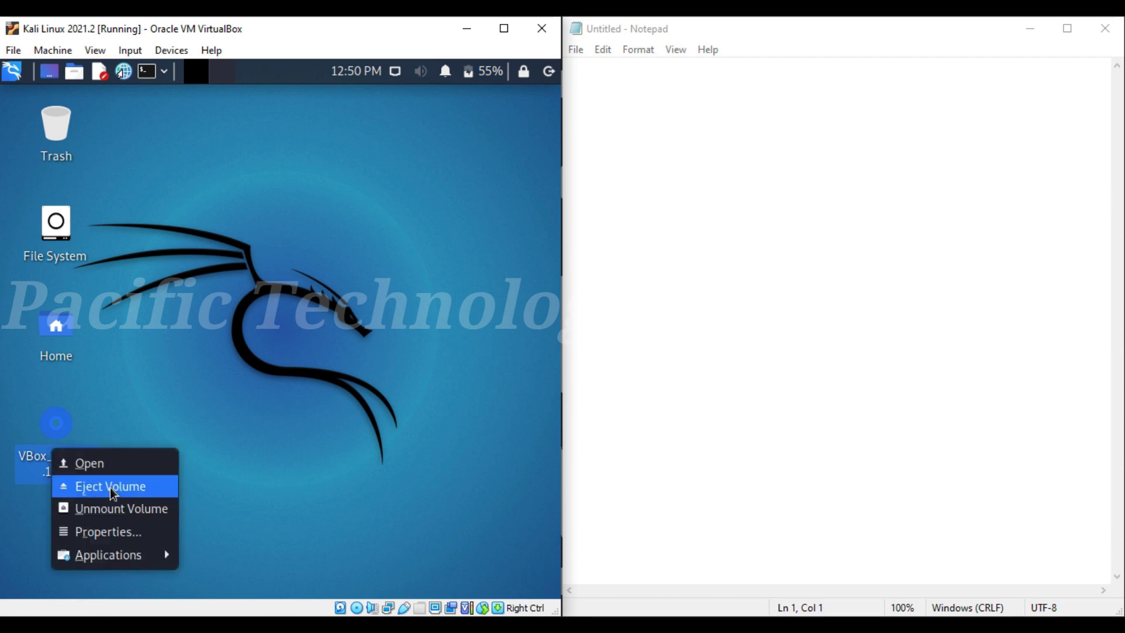
pyautogui.click(113, 484)
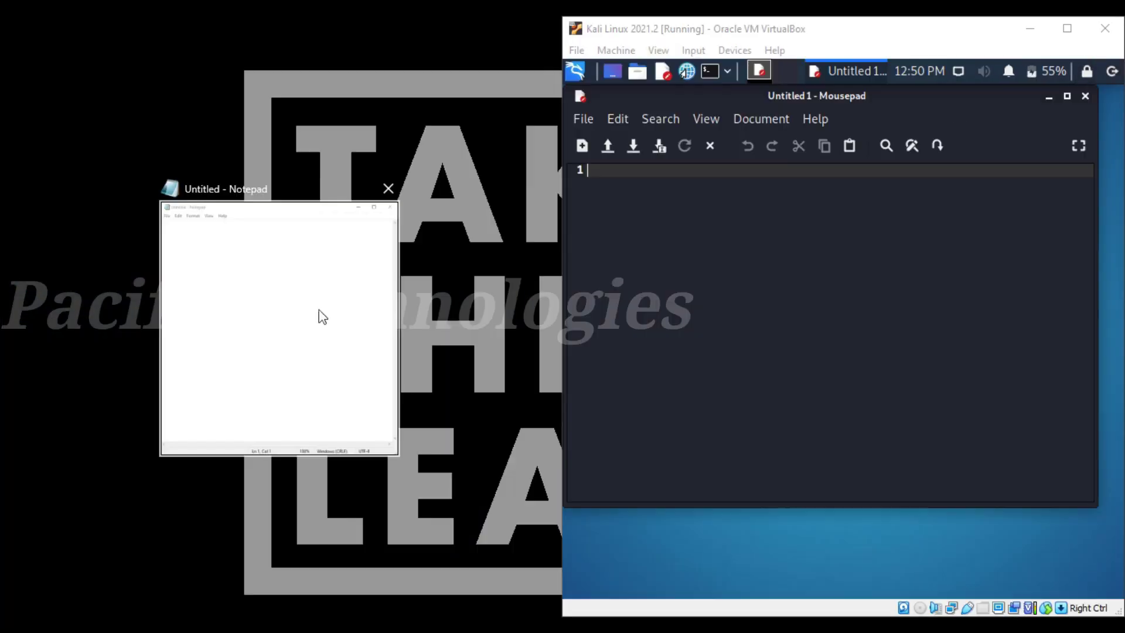
# Step: Copy Hello World from the Kali Mousepad editor and paste it into host Notepad
pyautogui.click(323, 316)
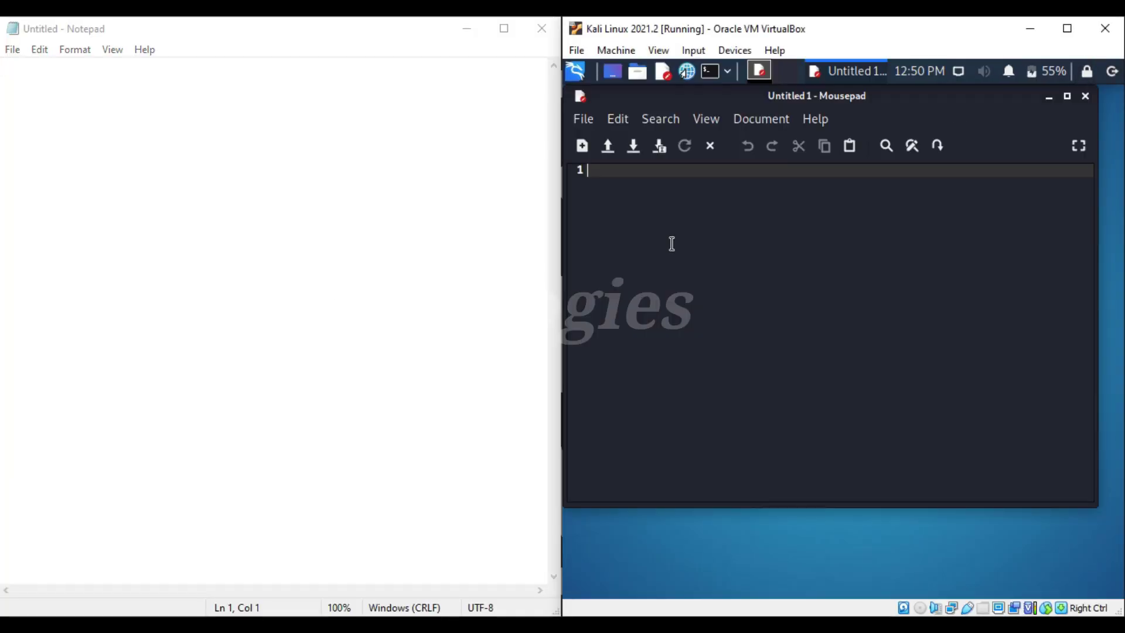
pyautogui.hotkey('ctrl', 'a')
pyautogui.rightClick(630, 184)
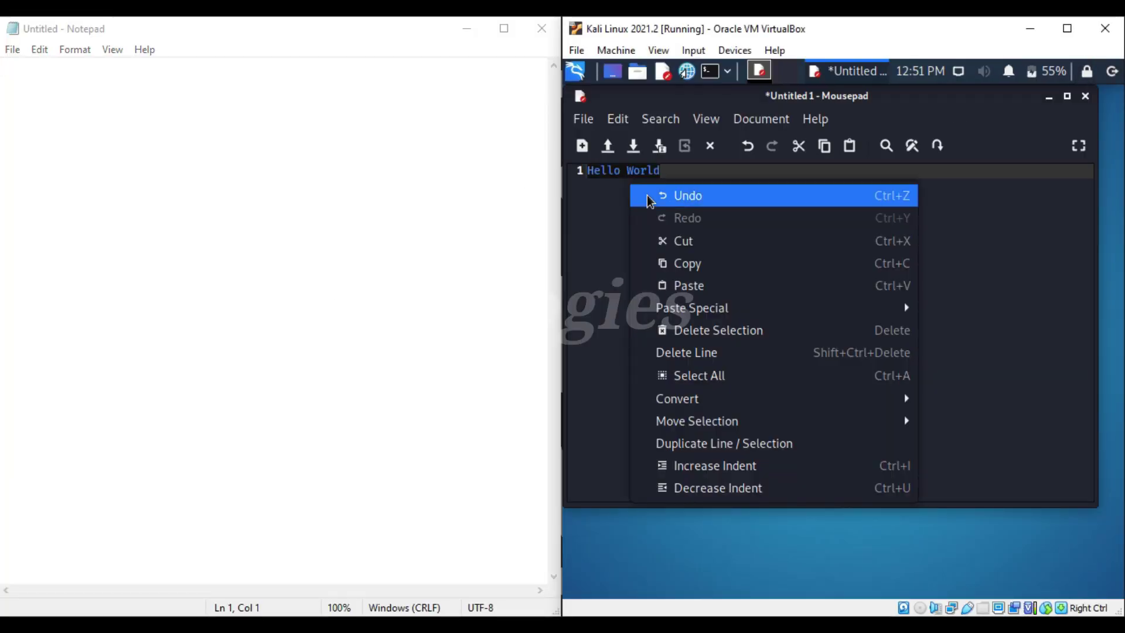
pyautogui.click(650, 261)
pyautogui.rightClick(334, 203)
pyautogui.click(378, 251)
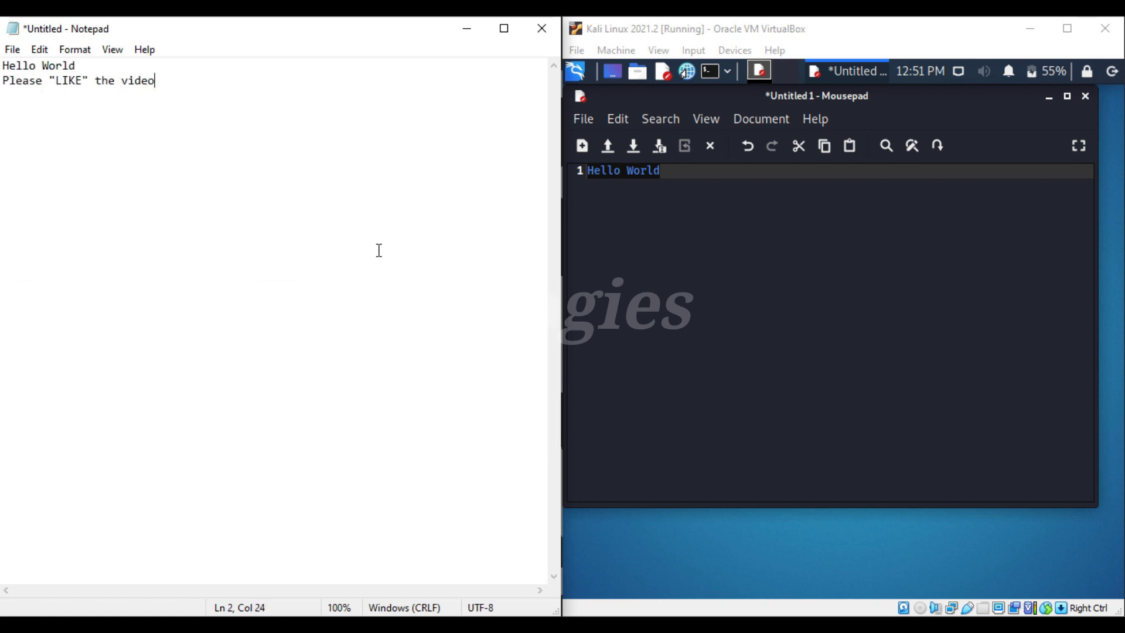
# Step: Copy Notepad's second line and paste it as line 2 in Mousepad
pyautogui.hotkey('shift', 'Home')
pyautogui.rightClick(66, 110)
pyautogui.click(186, 160)
pyautogui.click(766, 286)
pyautogui.press('Return')
pyautogui.rightClick(730, 280)
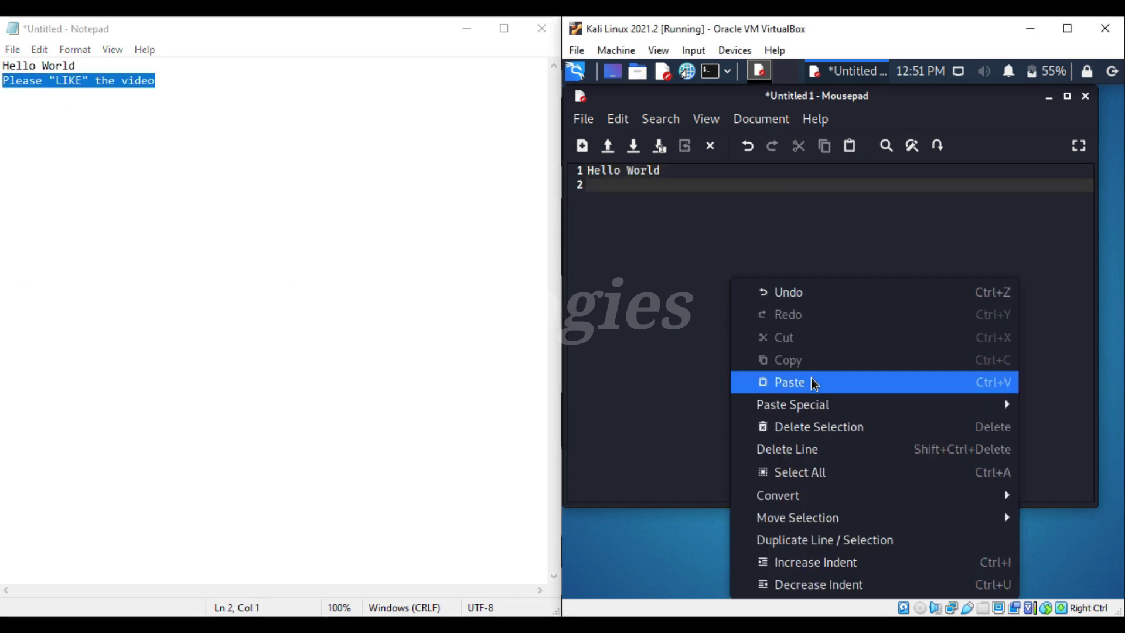
pyautogui.click(813, 383)
# Step: Close both Notepad and Mousepad without saving
pyautogui.click(542, 30)
pyautogui.click(593, 326)
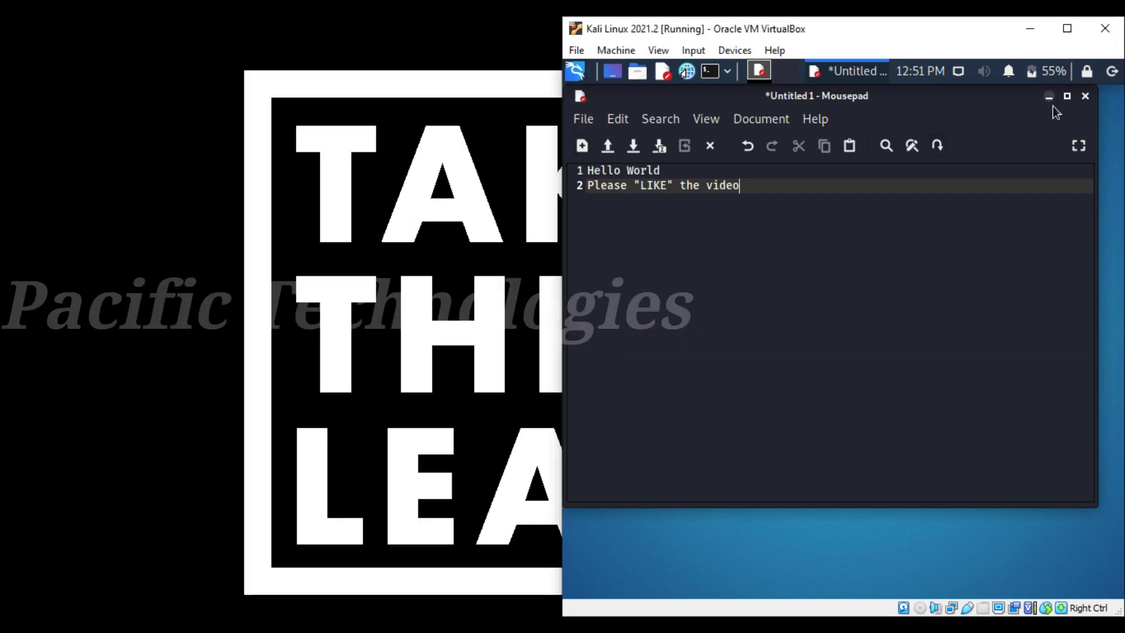
pyautogui.click(1085, 97)
pyautogui.click(873, 353)
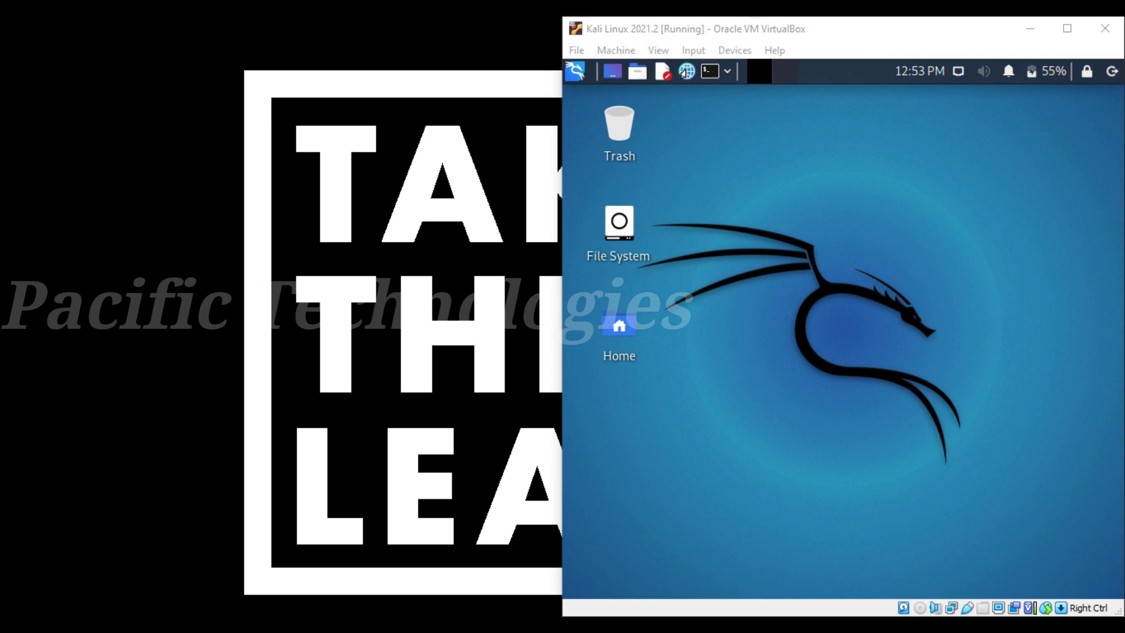
# Step: Drag TEST.jpg from Windows onto the Kali desktop, open it, and delete the host copy
pyautogui.moveTo(402, 414); pyautogui.dragTo(337, 337)
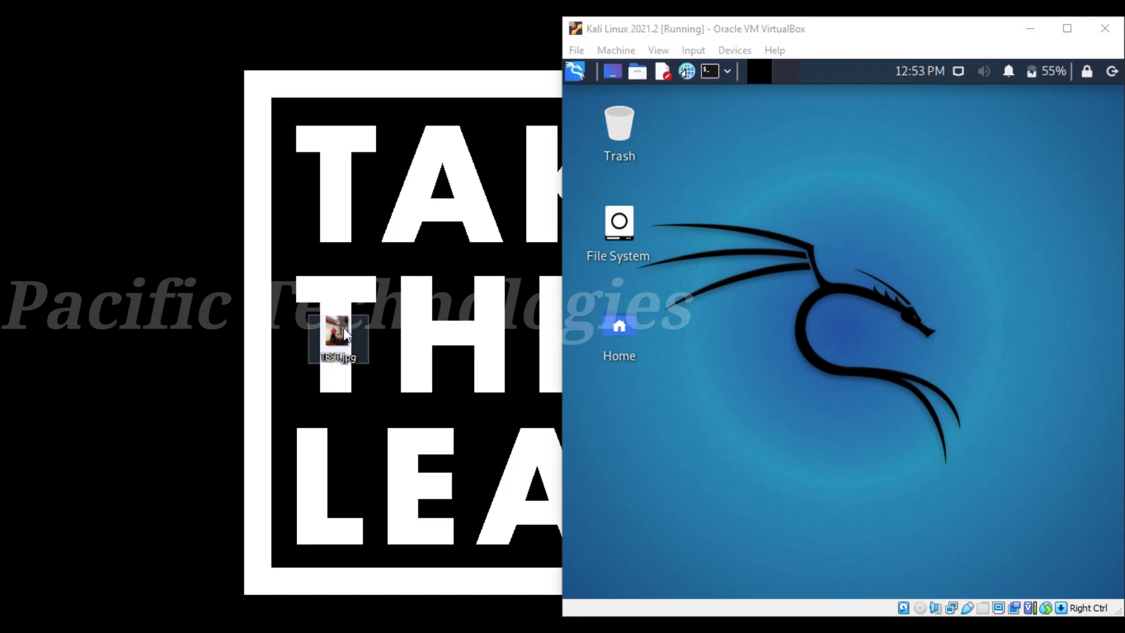
pyautogui.moveTo(346, 334); pyautogui.dragTo(816, 399)
pyautogui.doubleClick(620, 425)
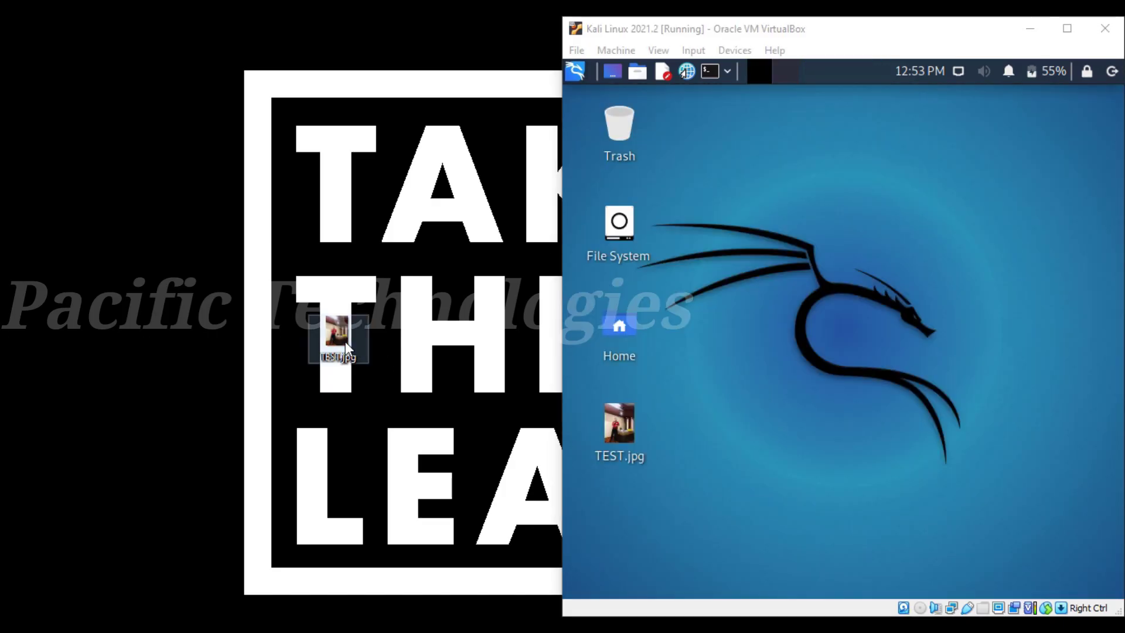
pyautogui.rightClick(345, 342)
pyautogui.click(399, 567)
# Step: Drag TEST.jpg back to the Windows desktop and open it on both sides
pyautogui.moveTo(619, 425); pyautogui.dragTo(346, 410)
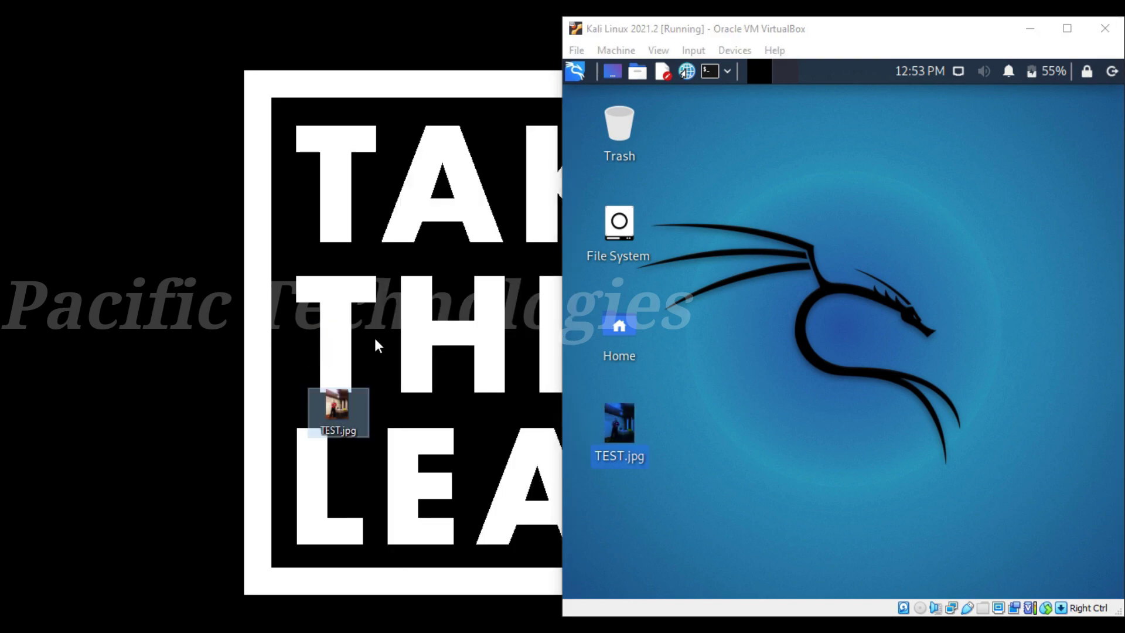
pyautogui.doubleClick(333, 411)
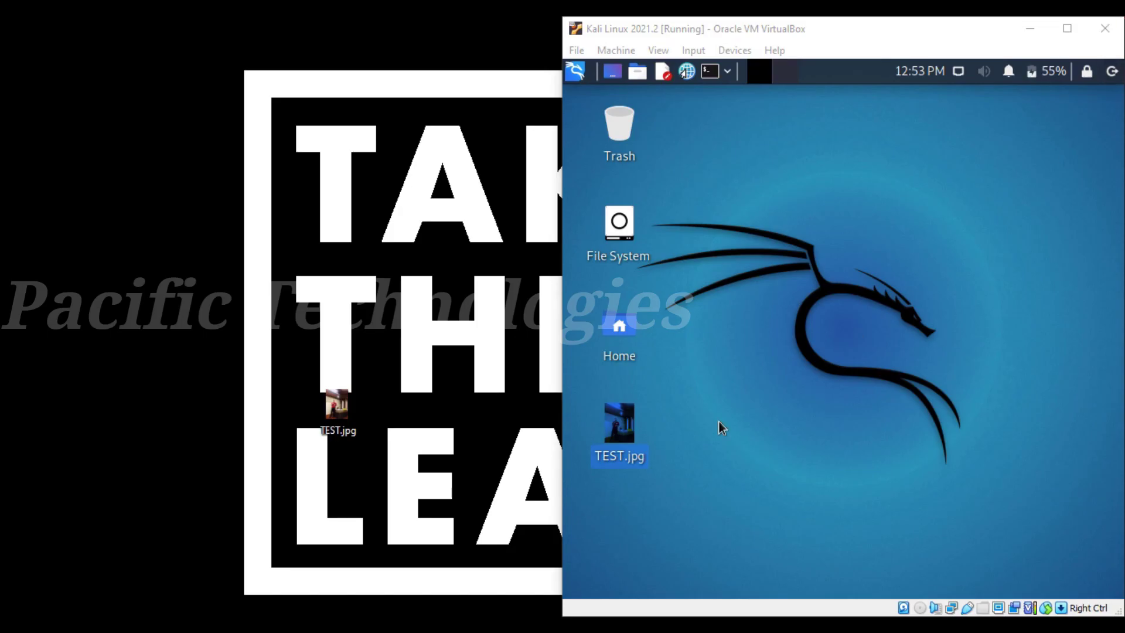
pyautogui.doubleClick(612, 426)
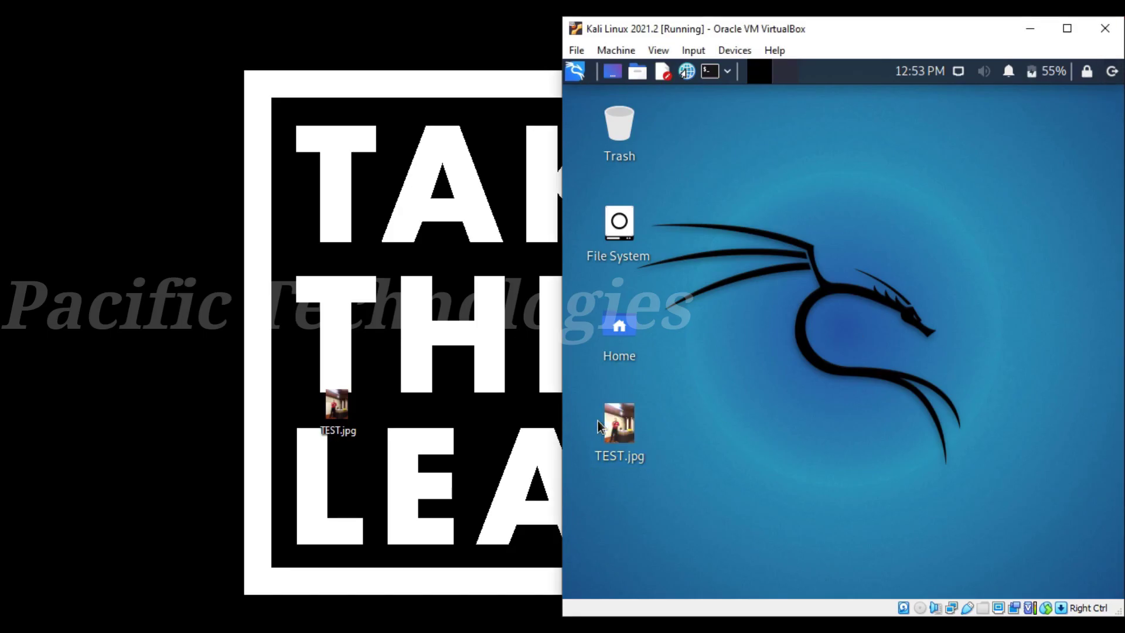
pyautogui.click(1118, 97)
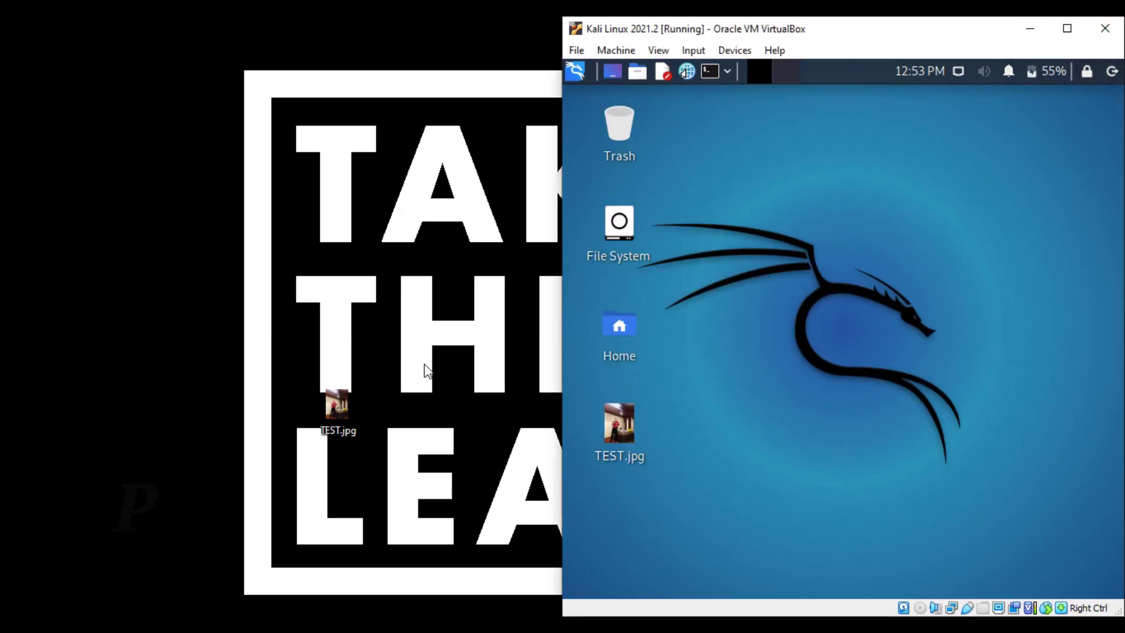
# Step: Delete TEST.jpg from both the host and Kali desktops, then shrink the VM window
pyautogui.rightClick(341, 410)
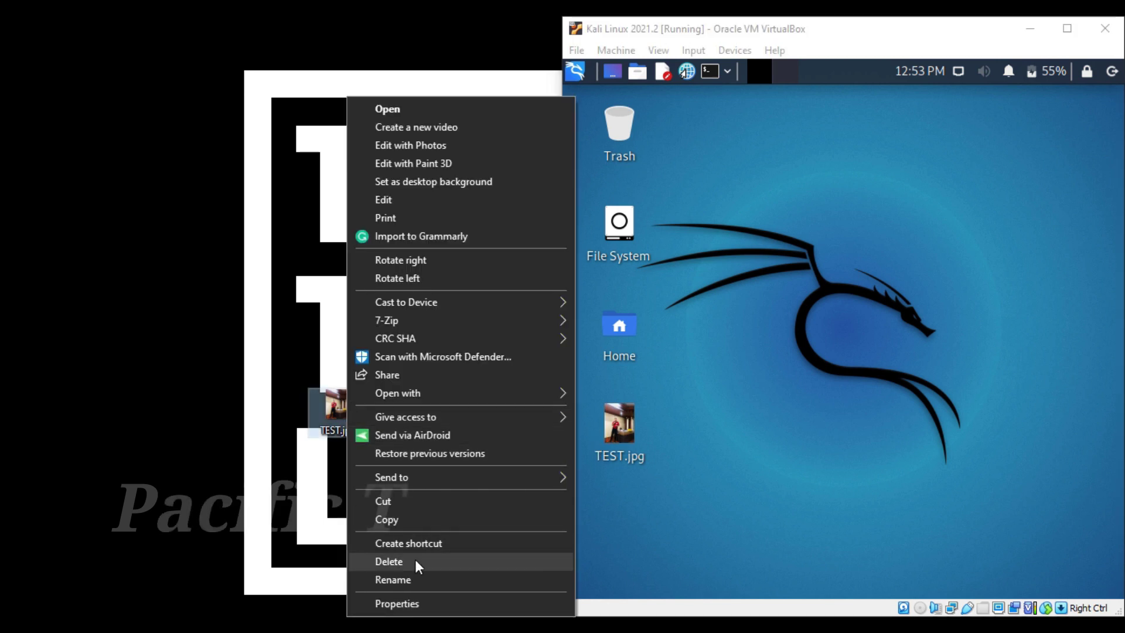
pyautogui.click(416, 560)
pyautogui.rightClick(623, 427)
pyautogui.click(689, 259)
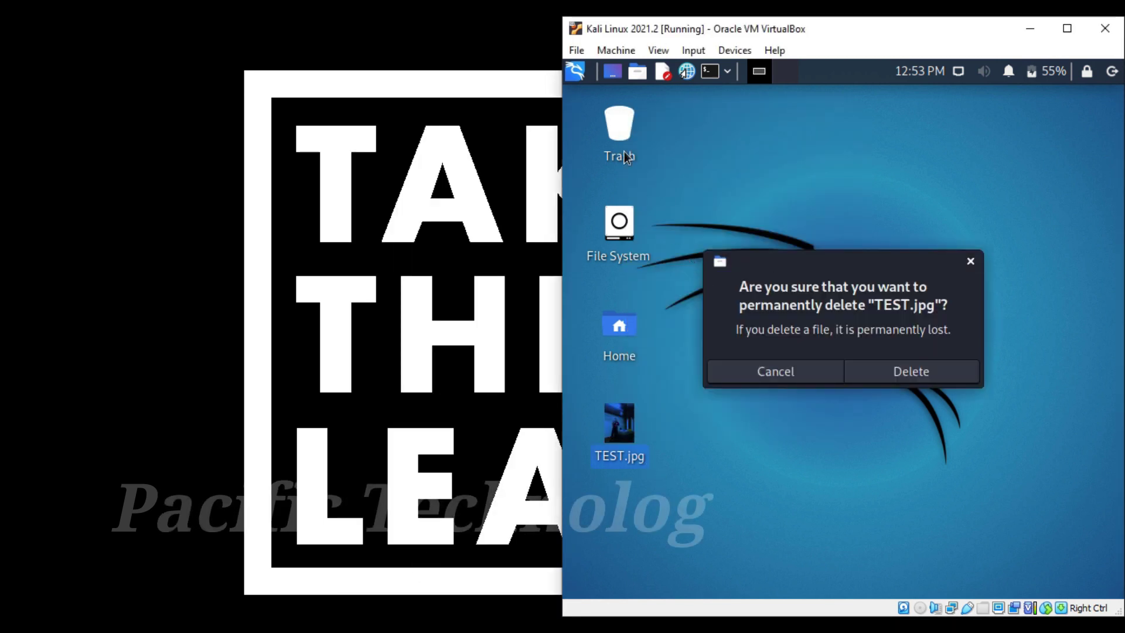
pyautogui.click(900, 374)
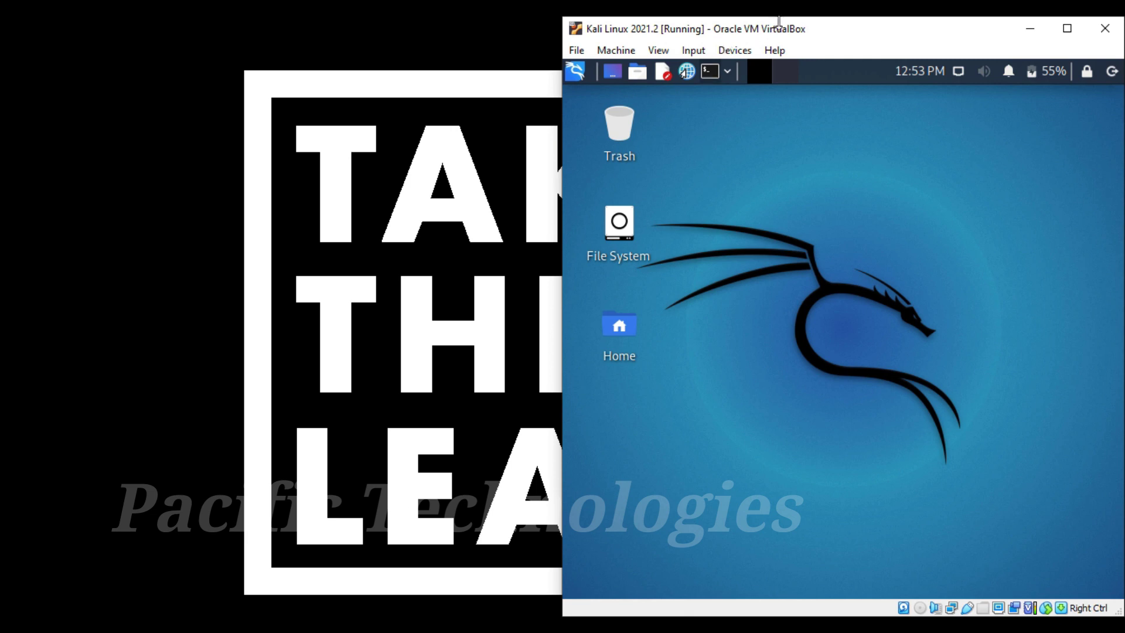
pyautogui.moveTo(825, 33); pyautogui.dragTo(881, 114)
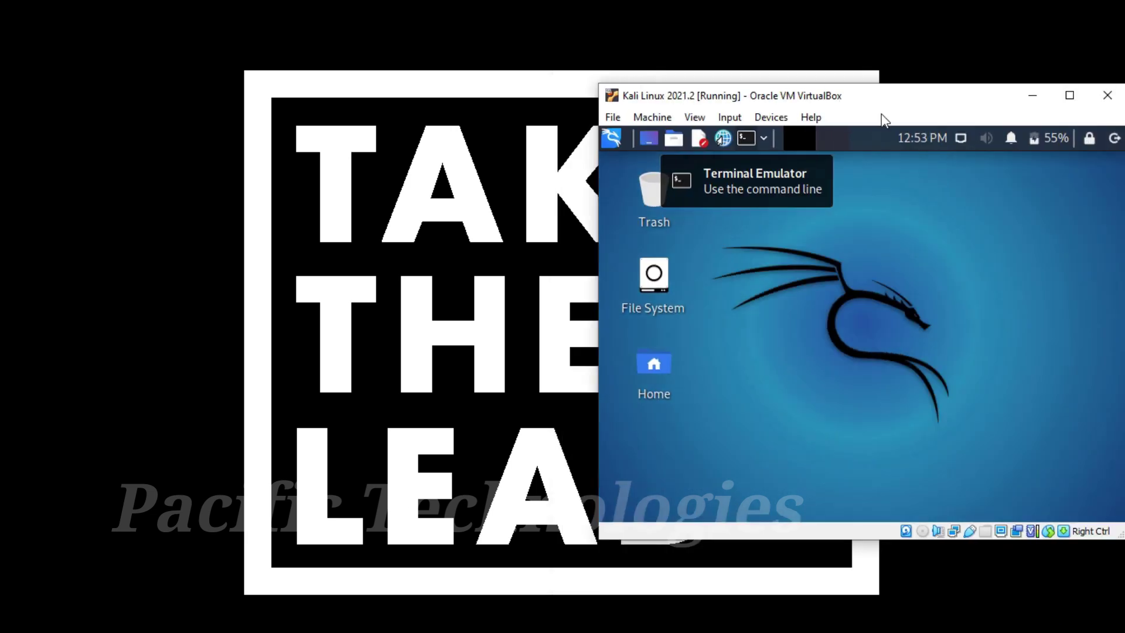
# Step: Take a snapshot 'Kali 2021.2' described as up to date with guest additions installed
pyautogui.doubleClick(892, 98)
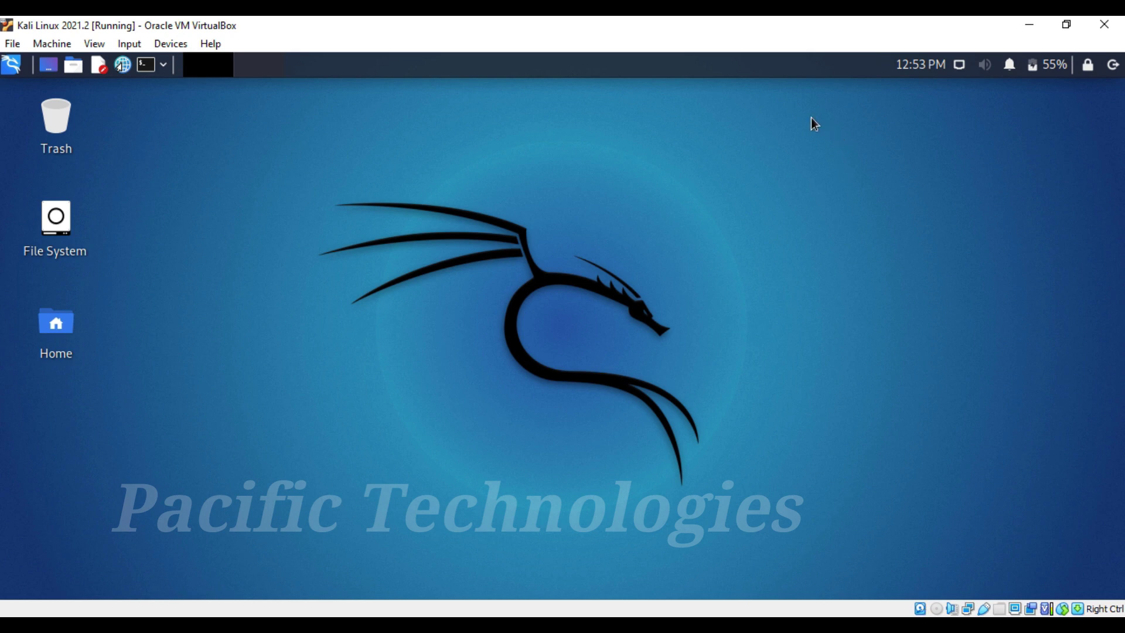
pyautogui.click(52, 43)
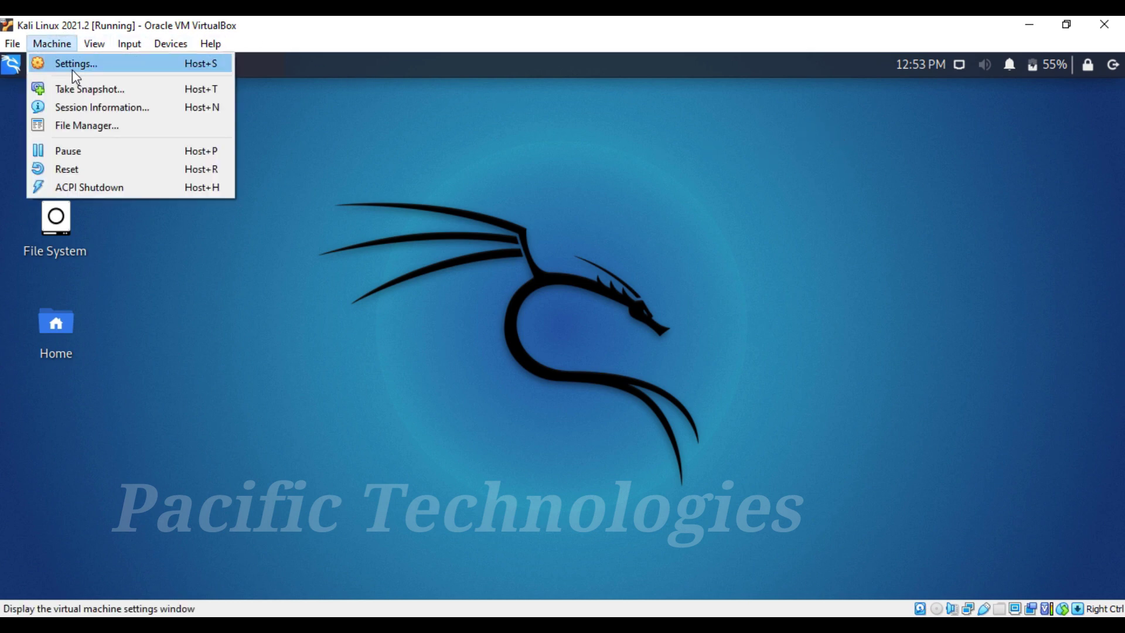
pyautogui.click(86, 89)
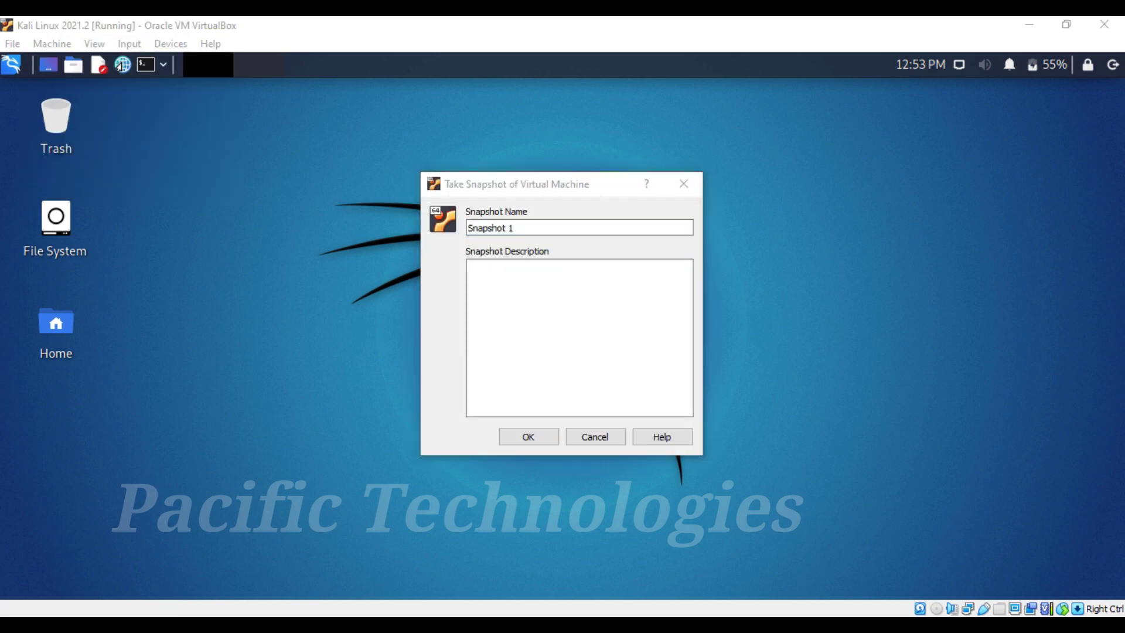
pyautogui.click(584, 230)
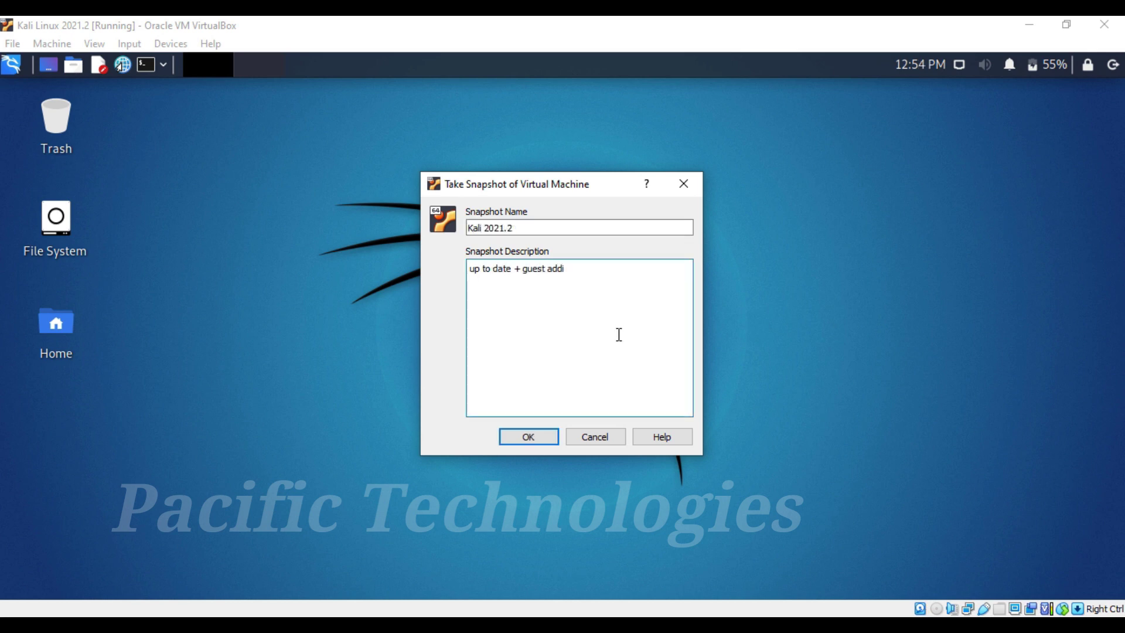
pyautogui.write('lled')
pyautogui.click(527, 437)
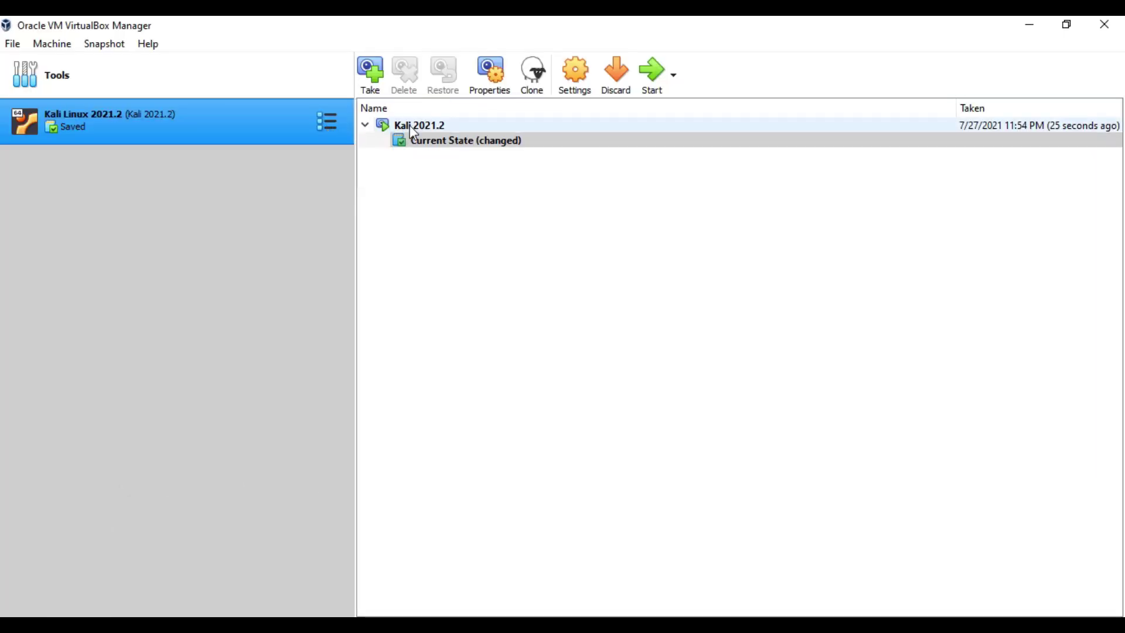
# Step: Restore the Kali 2021.2 snapshot without saving the current state first
pyautogui.click(409, 126)
pyautogui.click(437, 87)
pyautogui.click(511, 352)
pyautogui.click(525, 377)
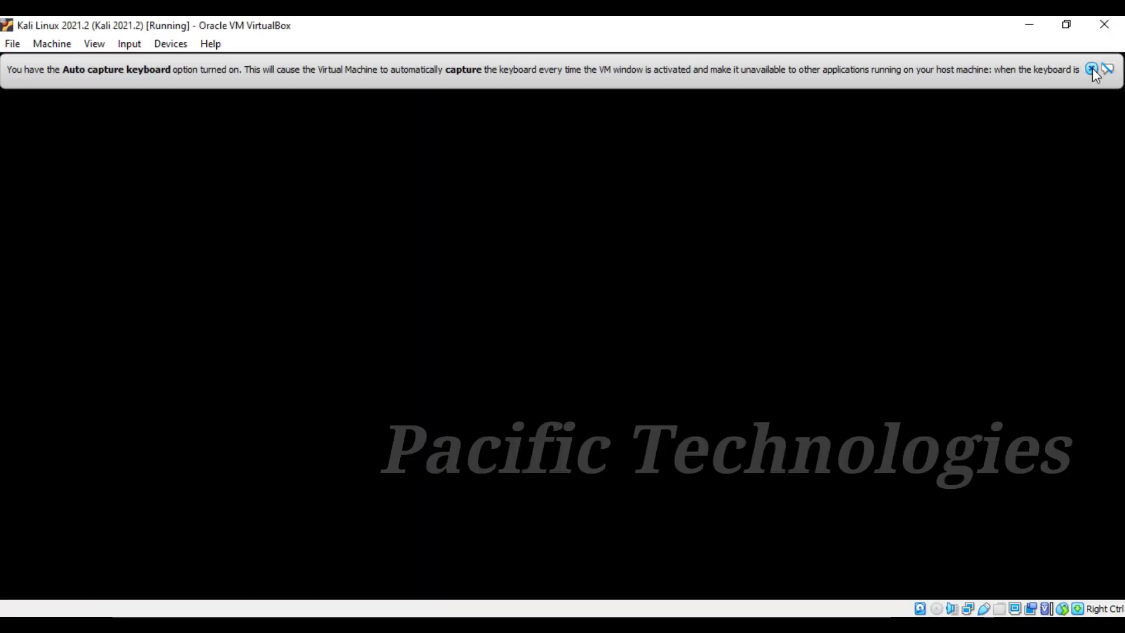
# Step: Dismiss the auto-capture notice, open a terminal, and type THANK YOU FOR WATCHING
pyautogui.click(1092, 68)
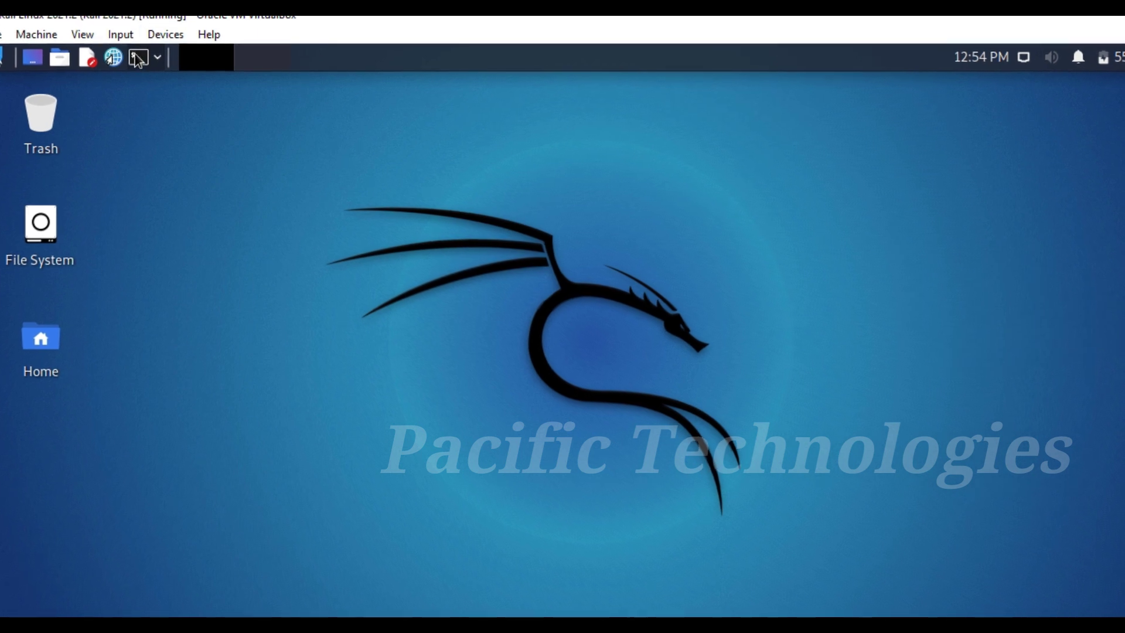
pyautogui.click(131, 56)
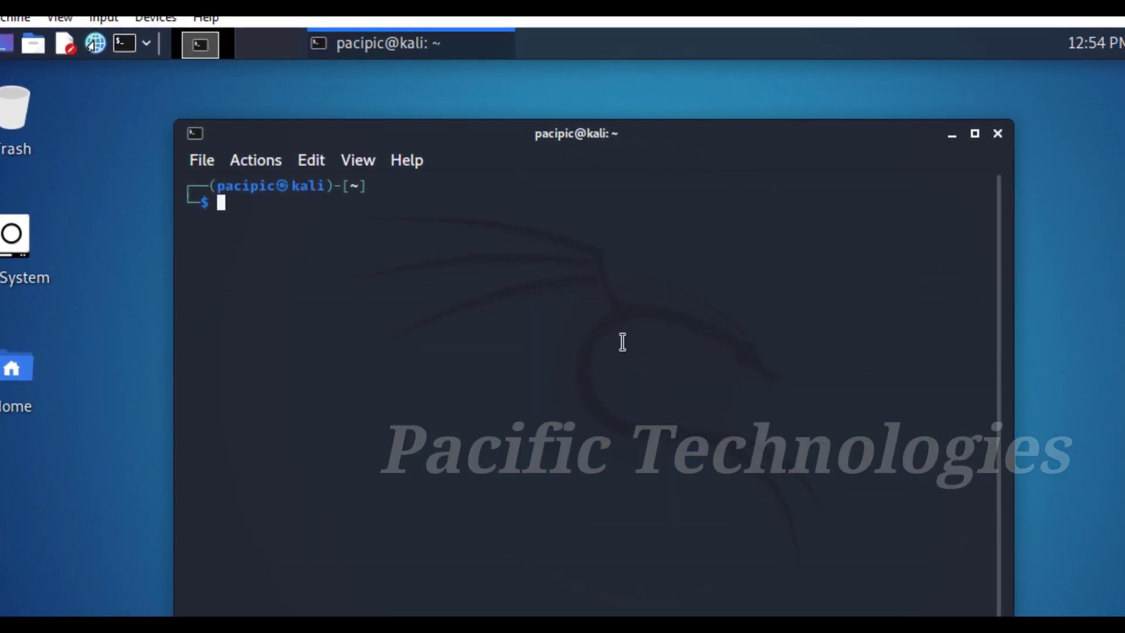
pyautogui.write('lHAN')
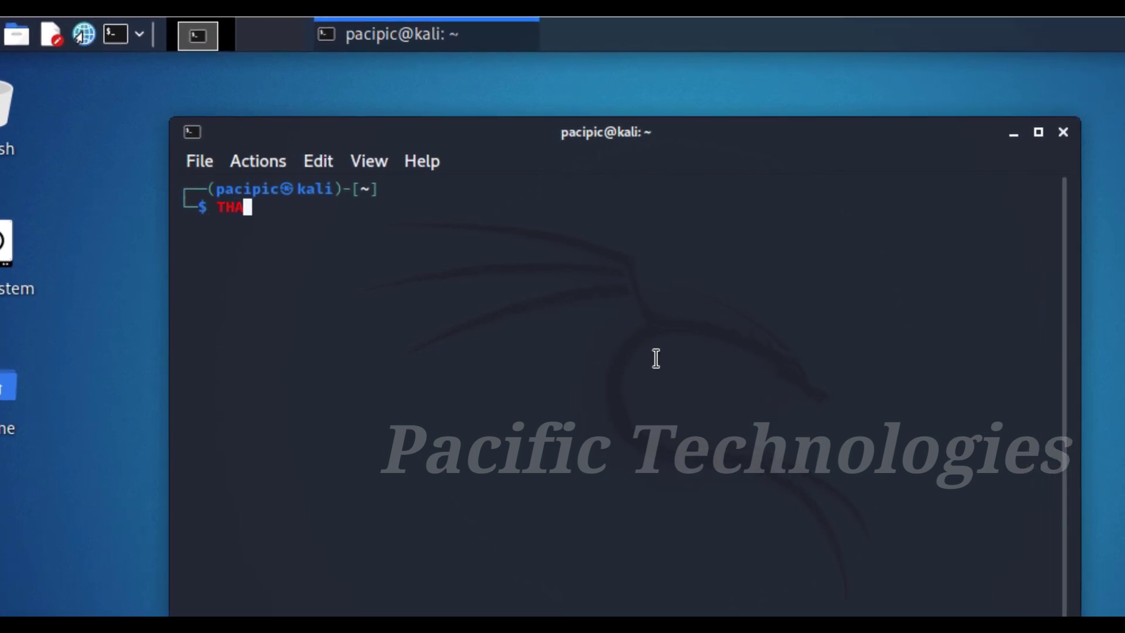
pyautogui.write('K YOU F')
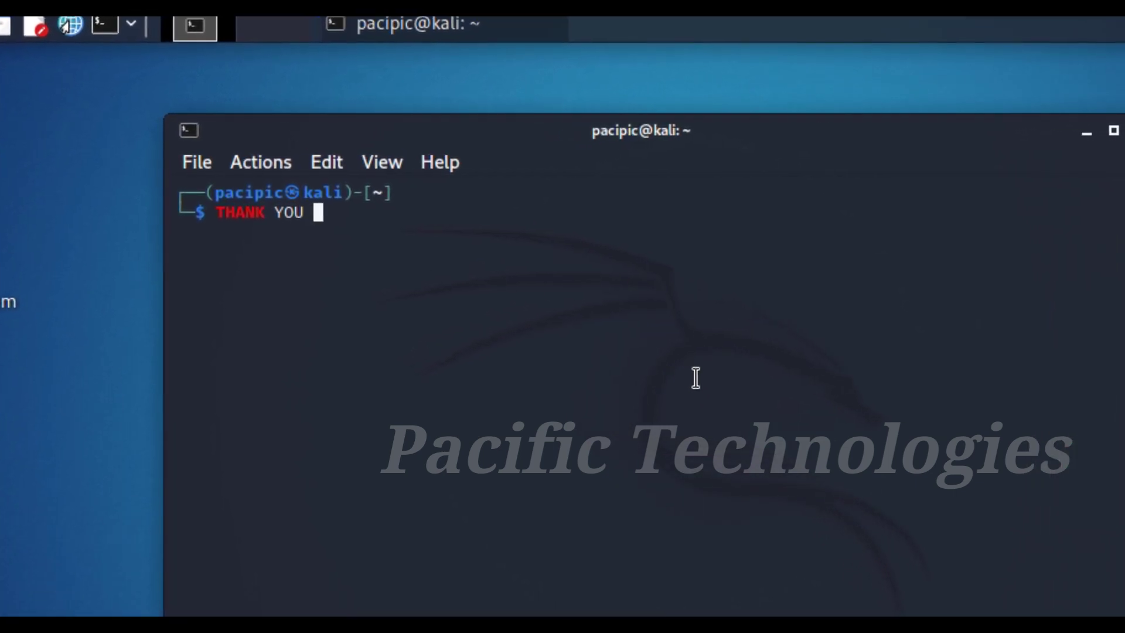
pyautogui.write('OR WAT')
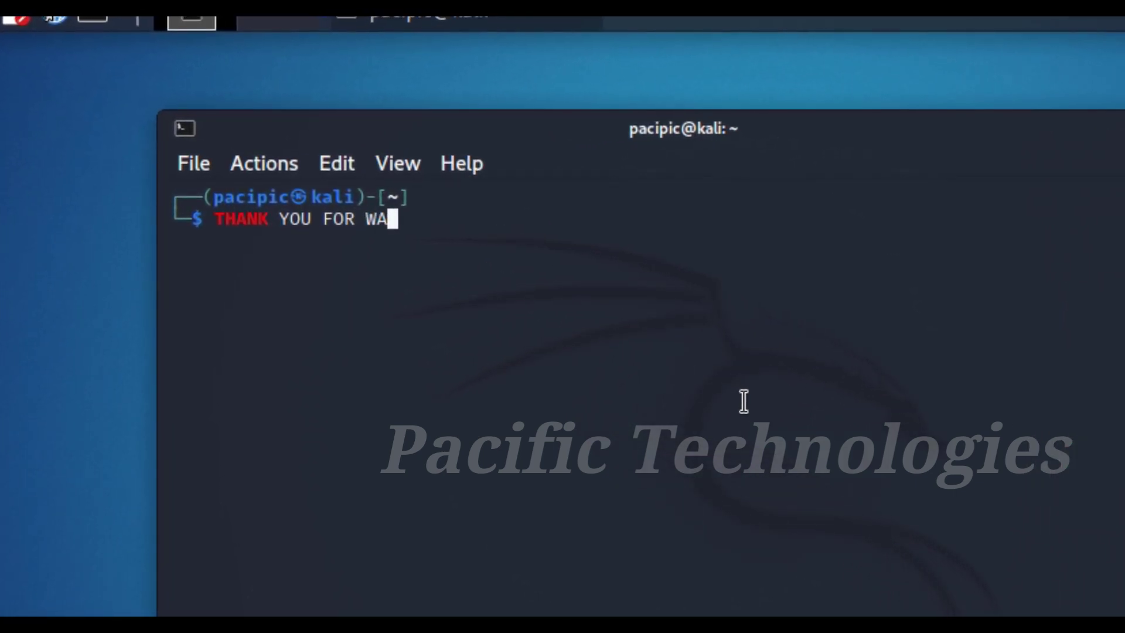
pyautogui.write('CHING')
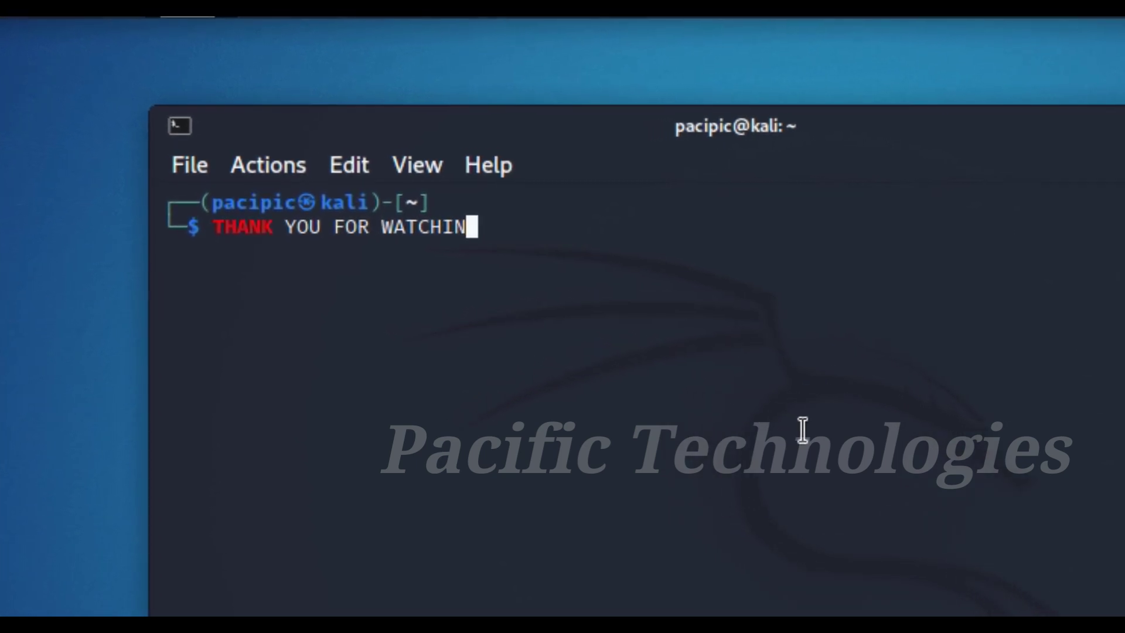